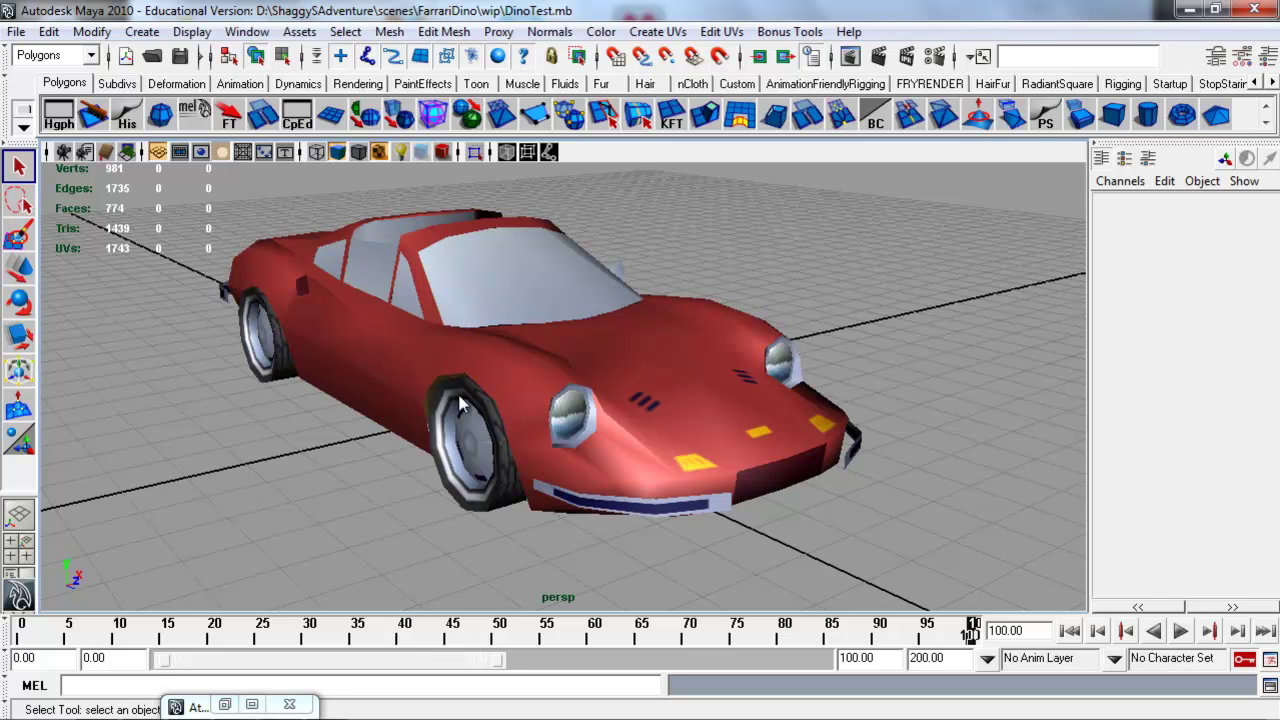
# Show the four-view layout, select the red car body and frame it in the top, front and side views
pyautogui.press('space')
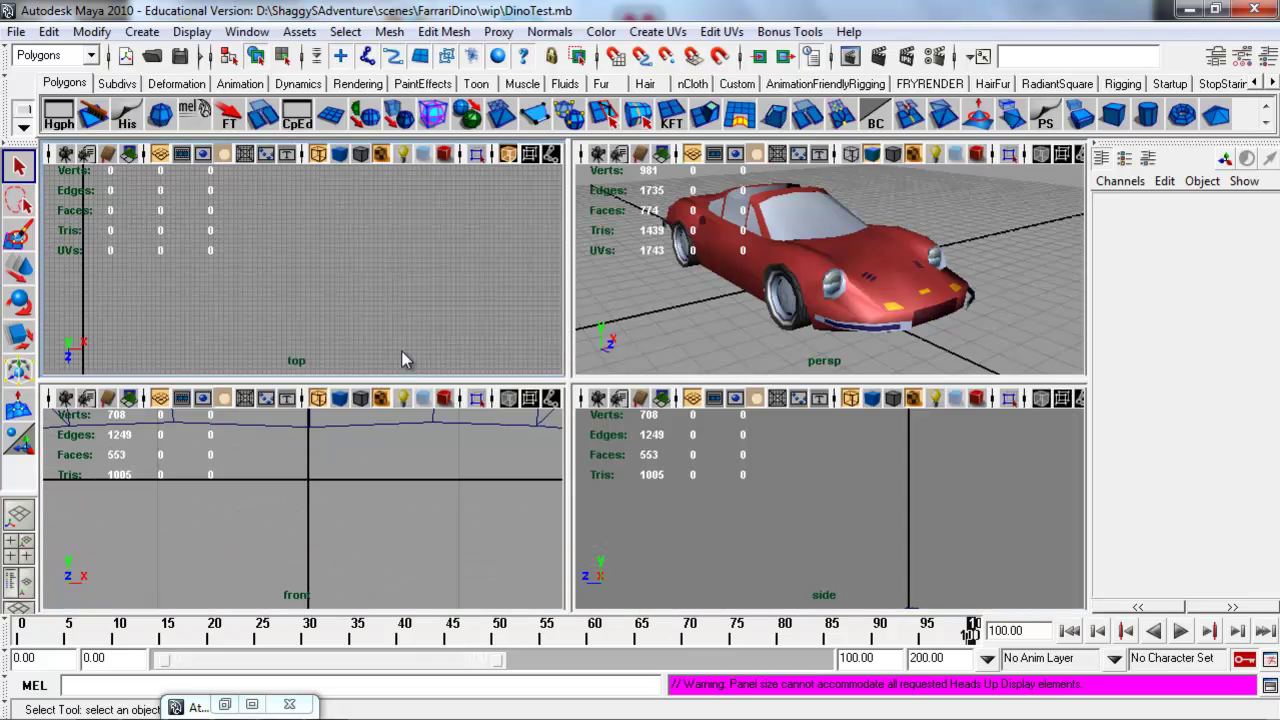
pyautogui.click(745, 256)
pyautogui.press('f')
pyautogui.press('f')
pyautogui.press('f')
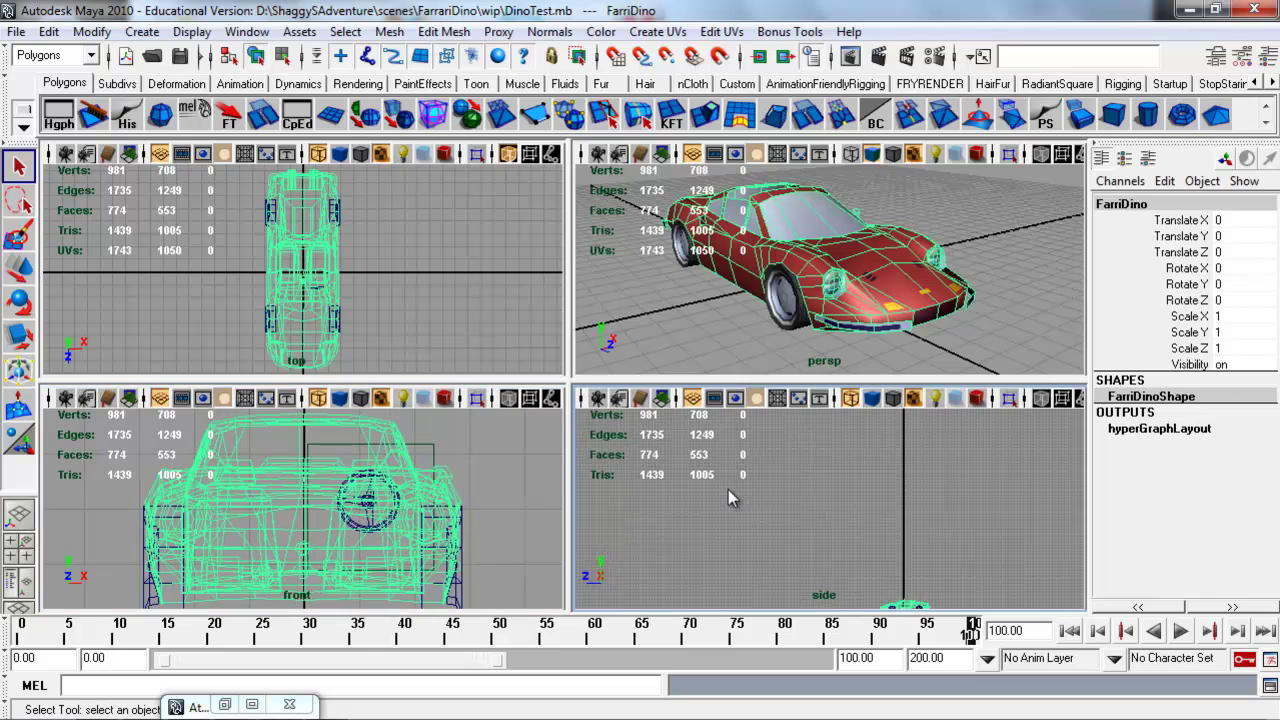
pyautogui.press('f')
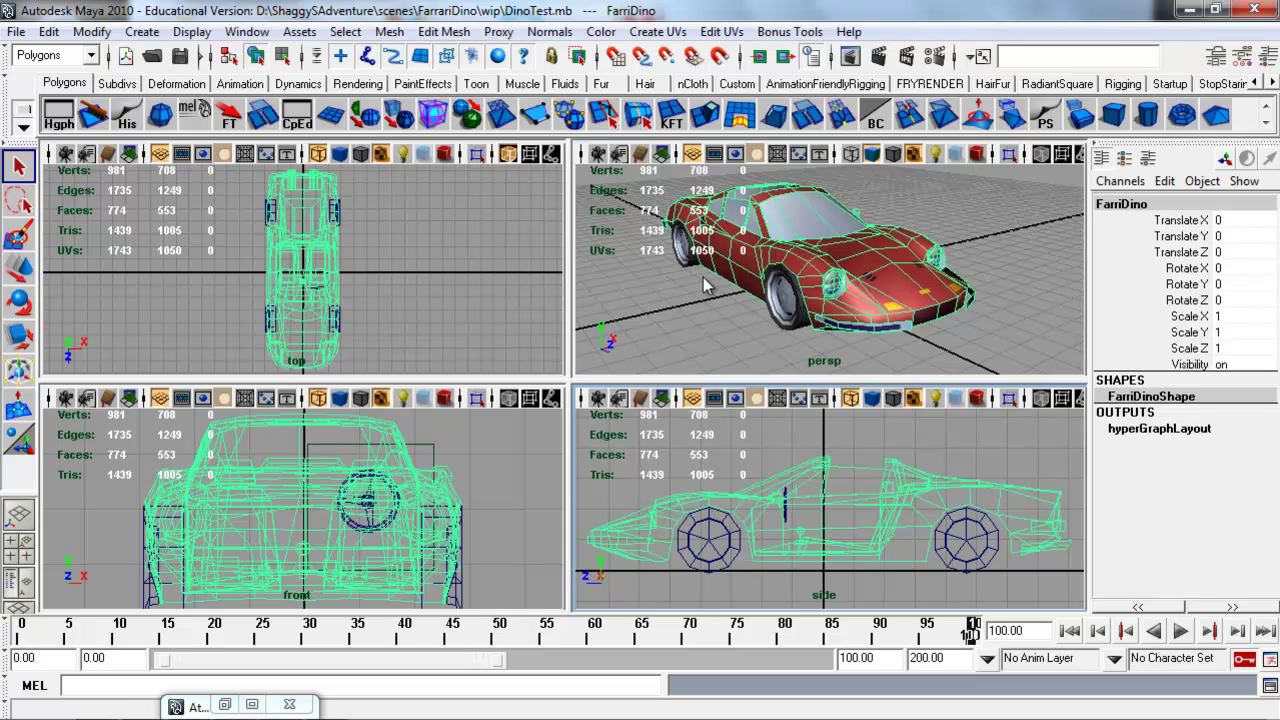
# Examine the car by switching between the four-view layout and full-size single views, including perspective and side
pyautogui.press('space')
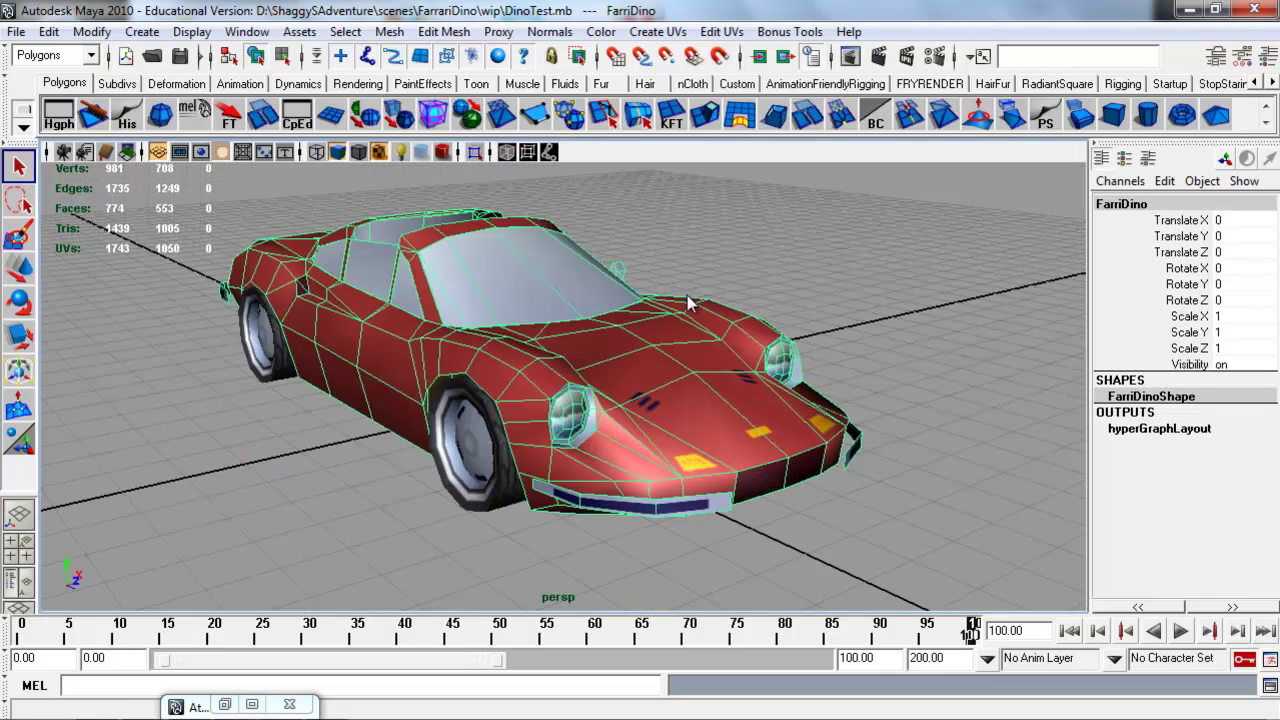
pyautogui.press('space')
pyautogui.press('space')
pyautogui.press('space')
pyautogui.press('space')
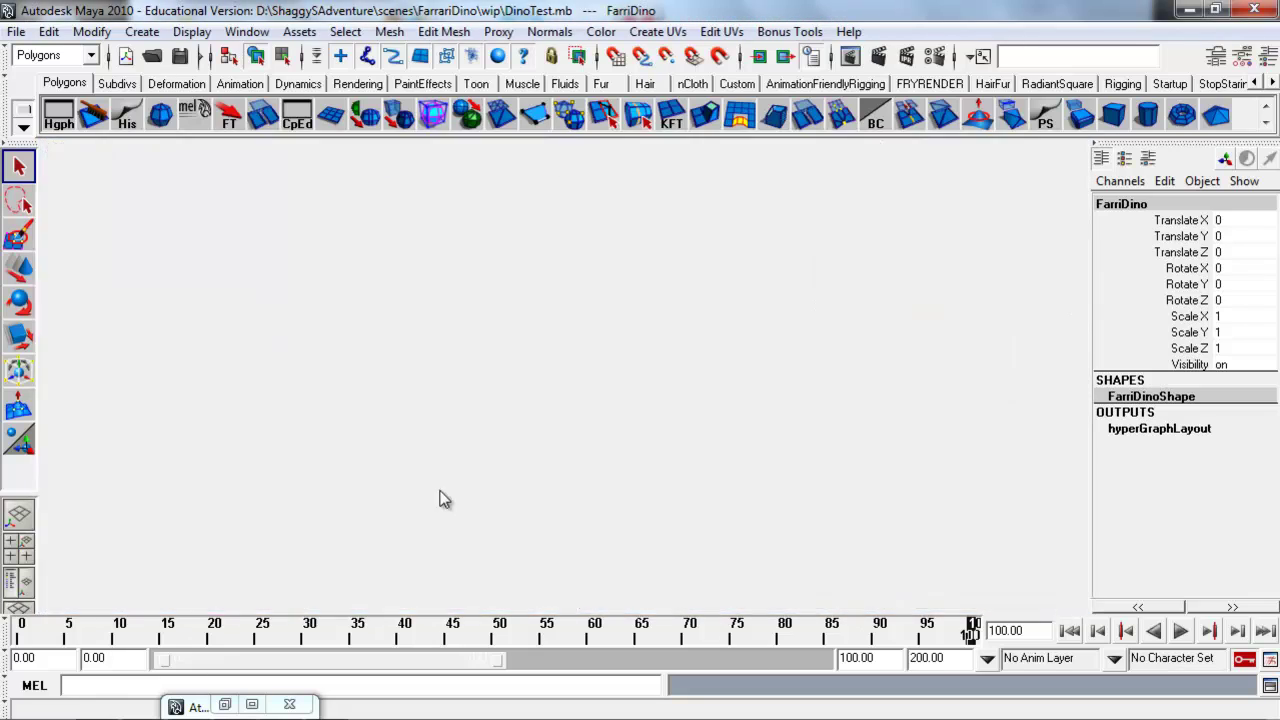
pyautogui.press('space')
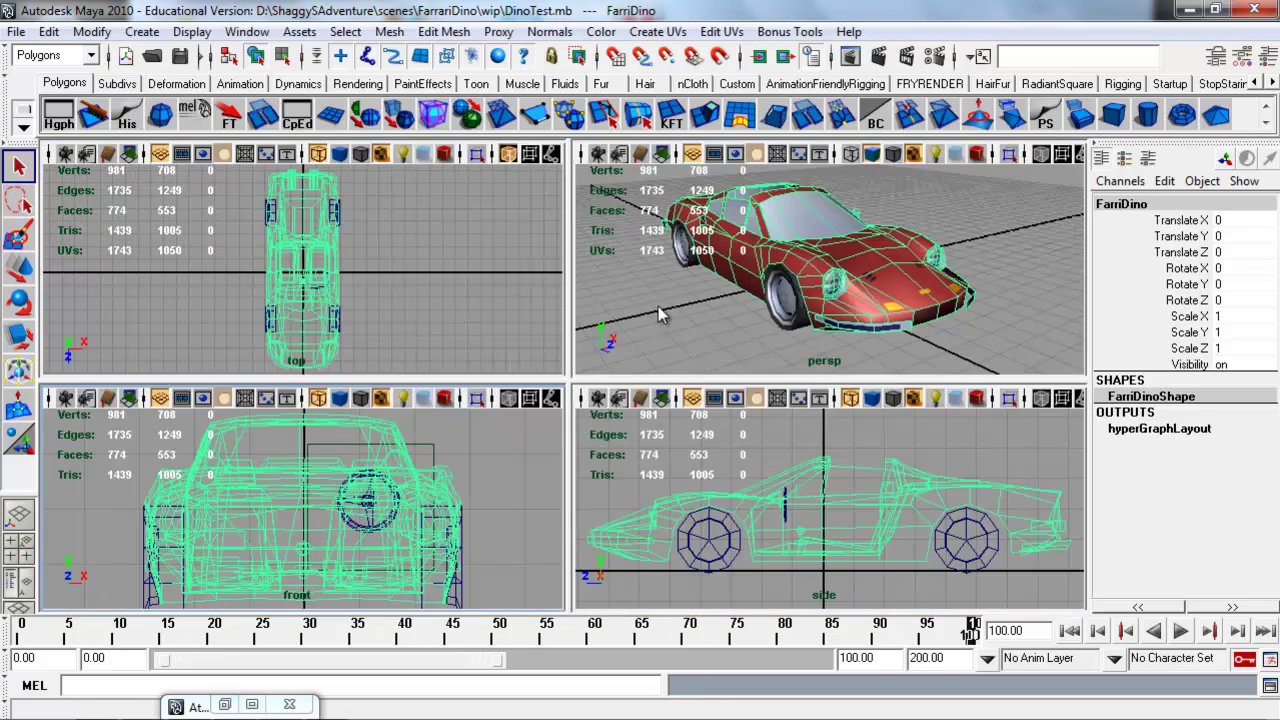
pyautogui.press('space')
pyautogui.press('space')
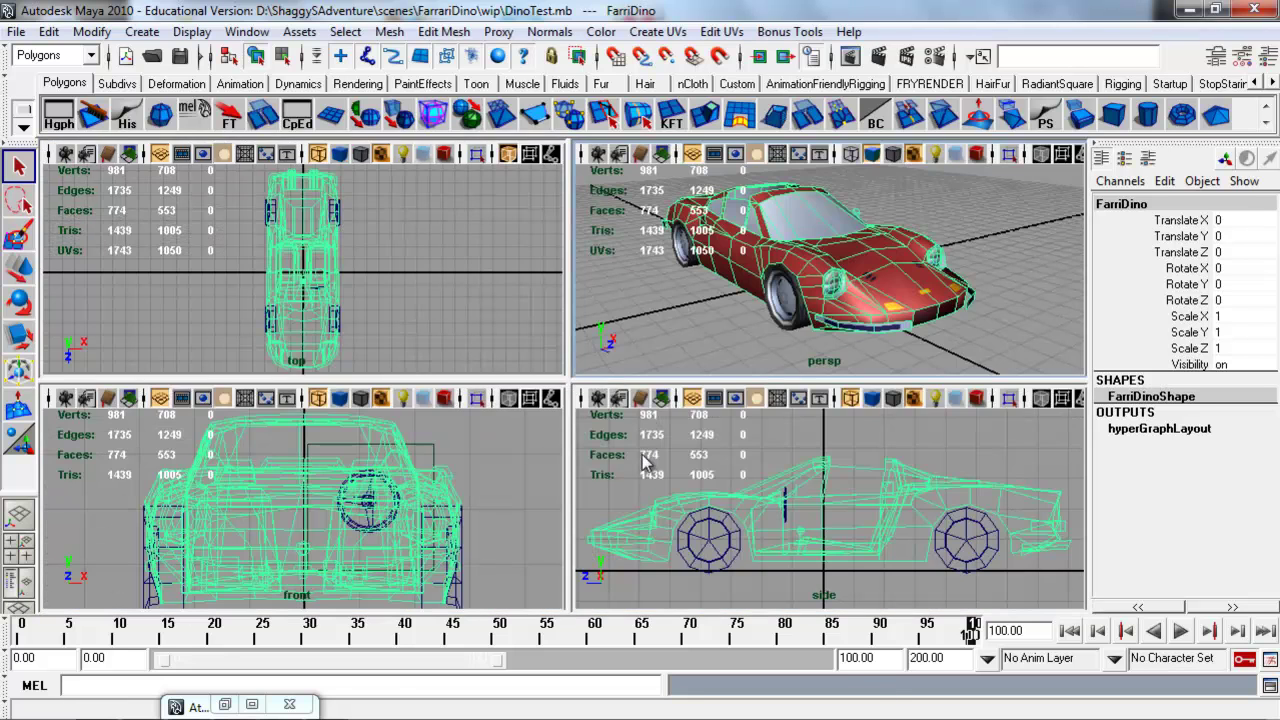
pyautogui.press('space')
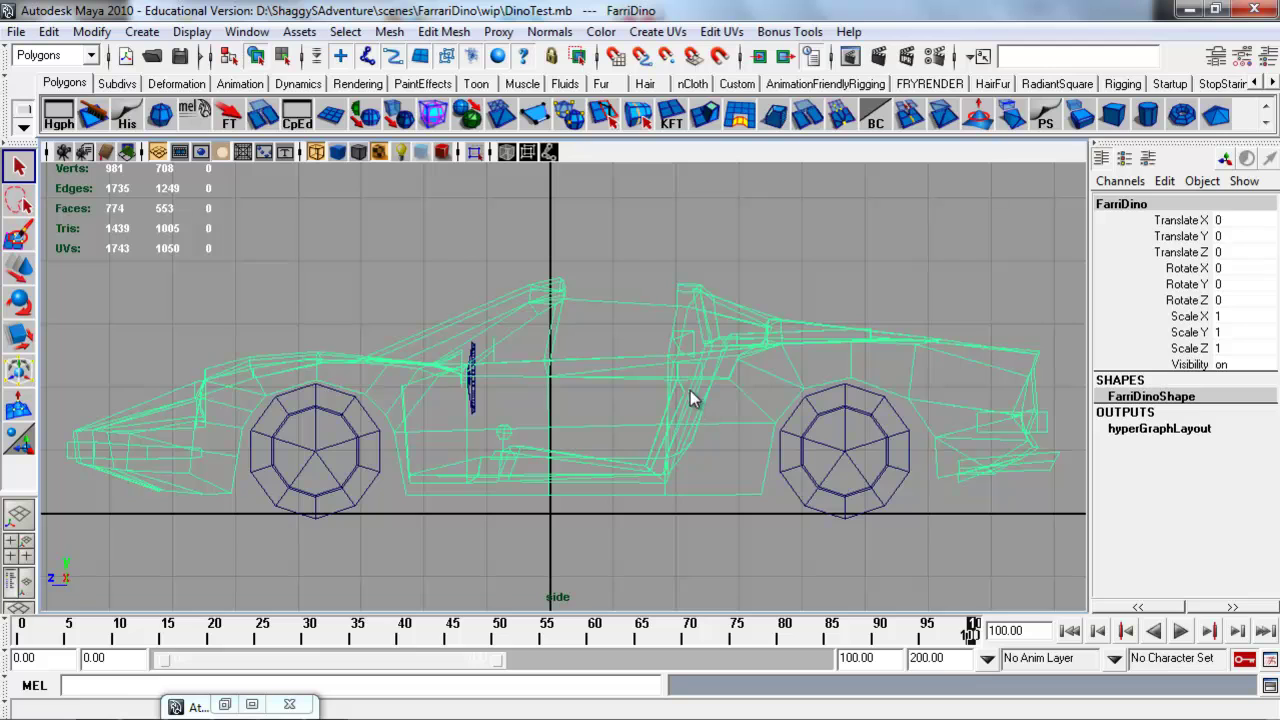
pyautogui.press('space')
pyautogui.press('space')
# Examine the car in the perspective view from several angles and distances, ending with its front
pyautogui.keyDown('alt'); pyautogui.moveTo(467, 375); pyautogui.dragTo(525, 362); pyautogui.keyUp('alt')
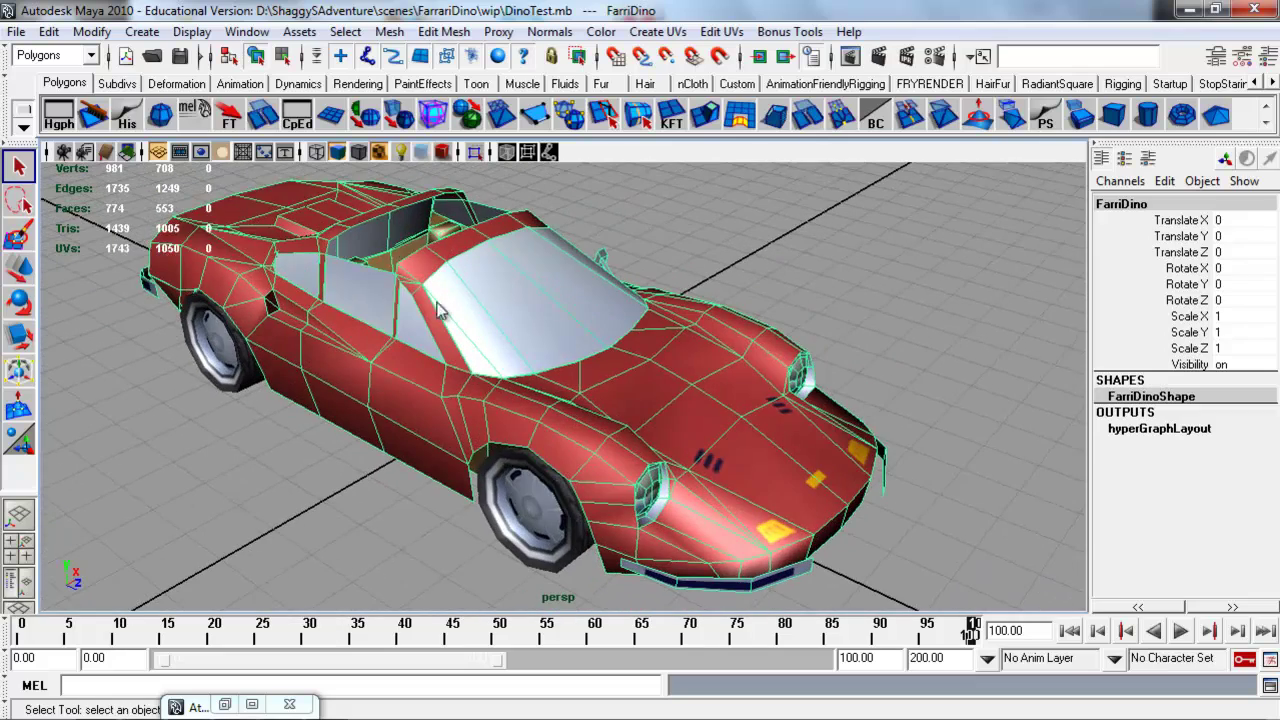
pyautogui.keyDown('alt'); pyautogui.moveTo(529, 401); pyautogui.dragTo(515, 410); pyautogui.keyUp('alt')
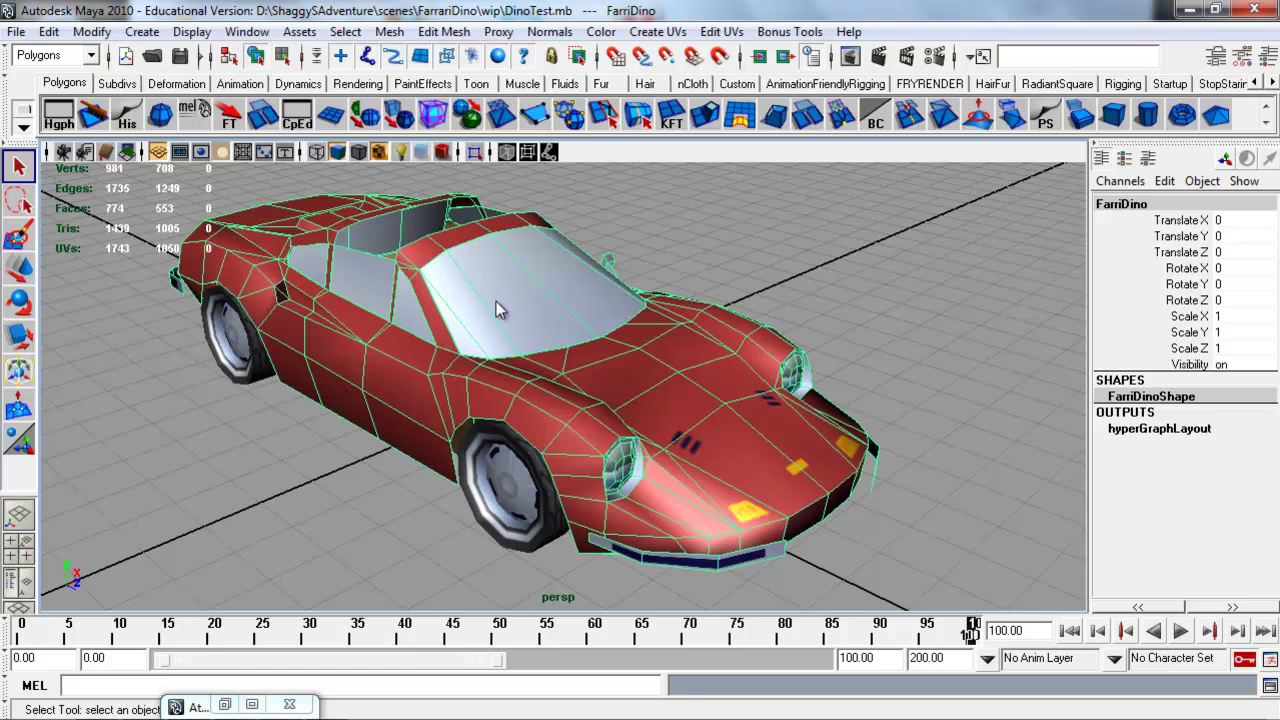
pyautogui.keyDown('alt'); pyautogui.moveTo(577, 369); pyautogui.dragTo(528, 356); pyautogui.keyUp('alt')
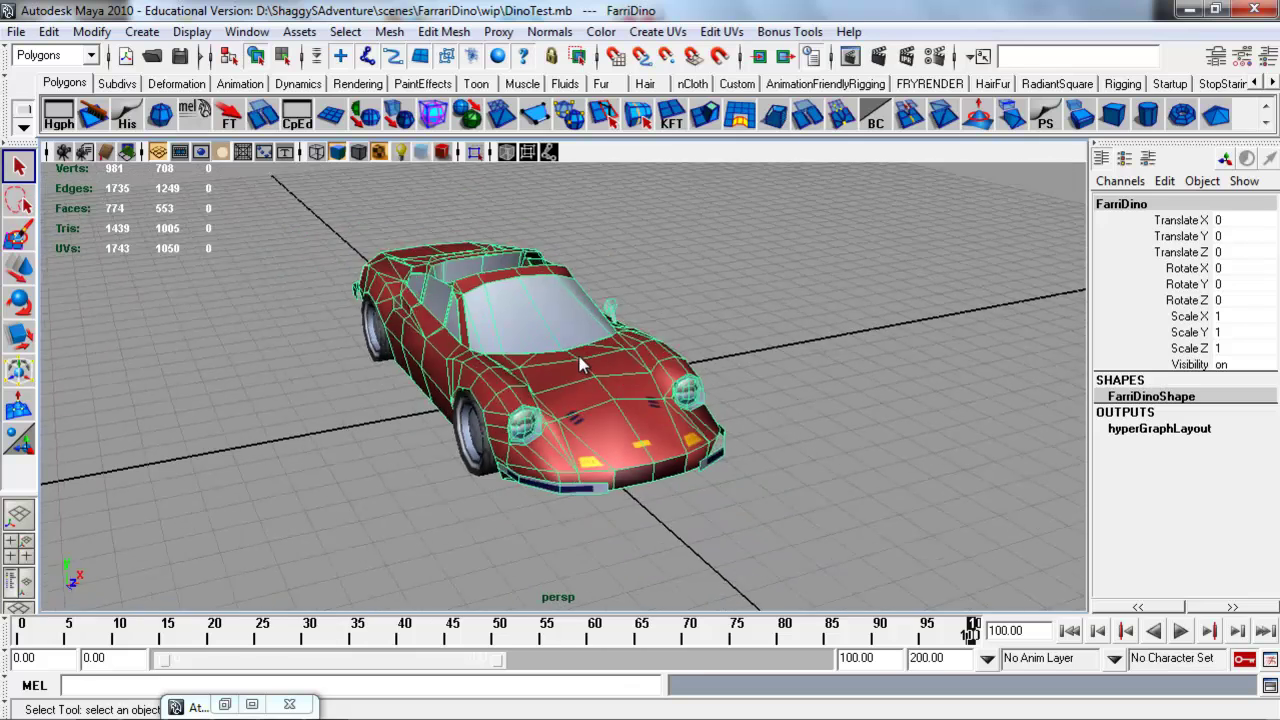
pyautogui.scroll(-5, 579, 357)
pyautogui.scroll(6, 579, 357)
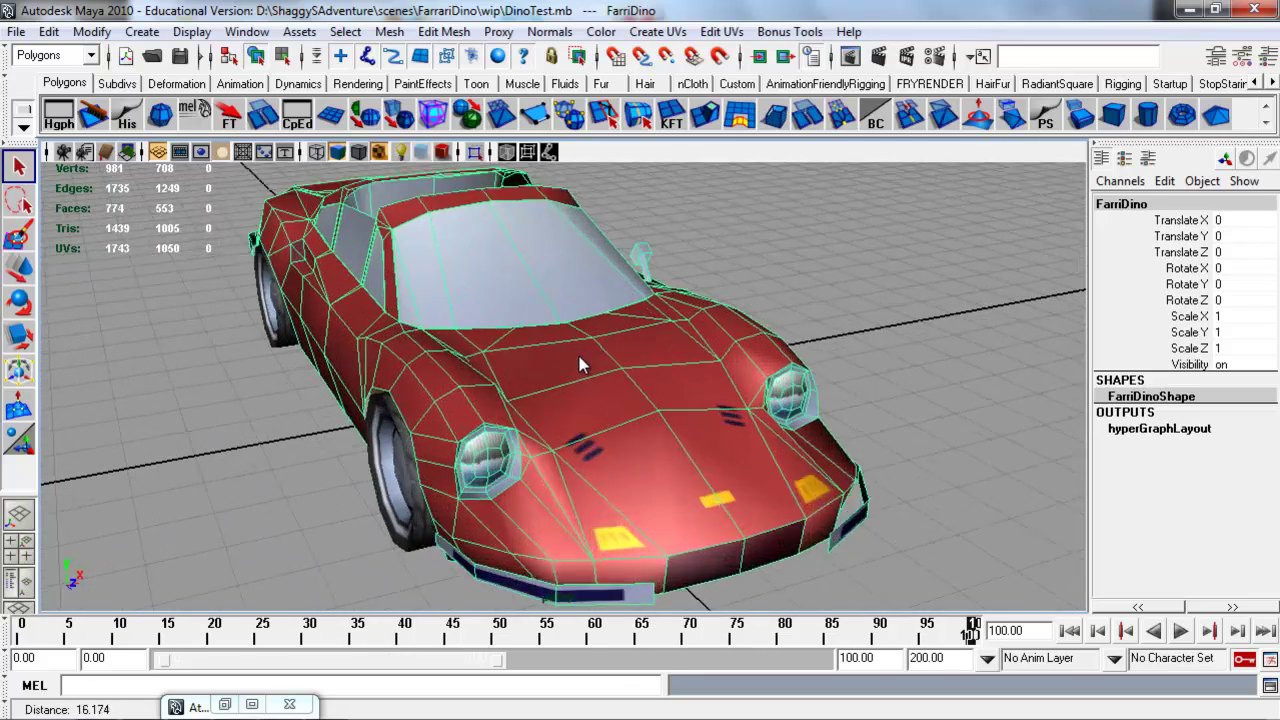
pyautogui.scroll(-3, 579, 357)
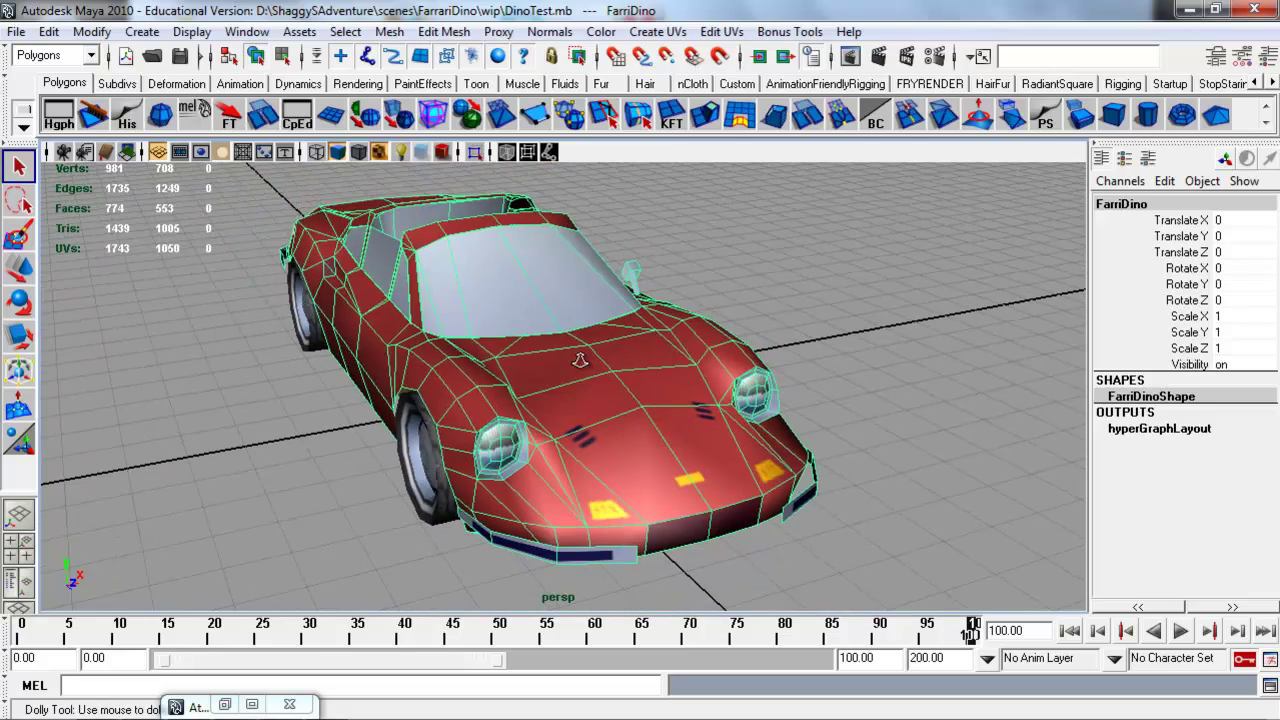
pyautogui.keyDown('alt'); pyautogui.moveTo(580, 360); pyautogui.dragTo(547, 350, button='right'); pyautogui.keyUp('alt')
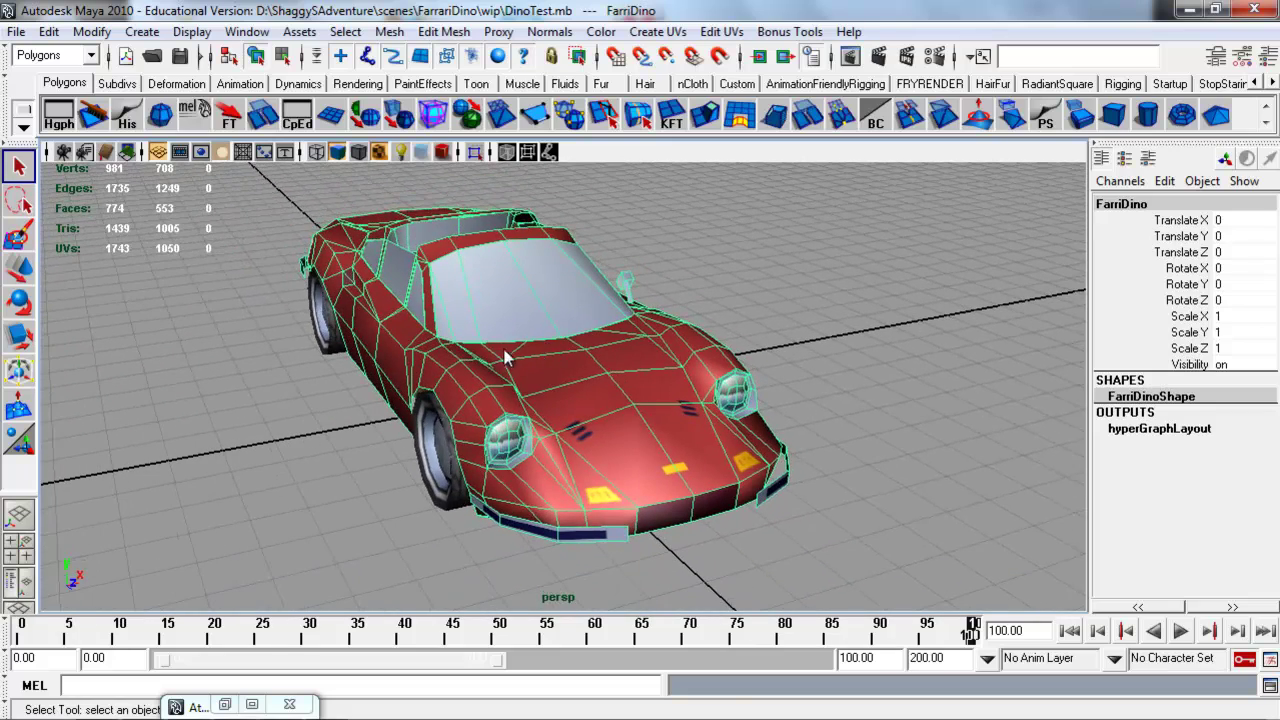
pyautogui.keyDown('alt'); pyautogui.moveTo(507, 374); pyautogui.dragTo(455, 360); pyautogui.keyUp('alt')
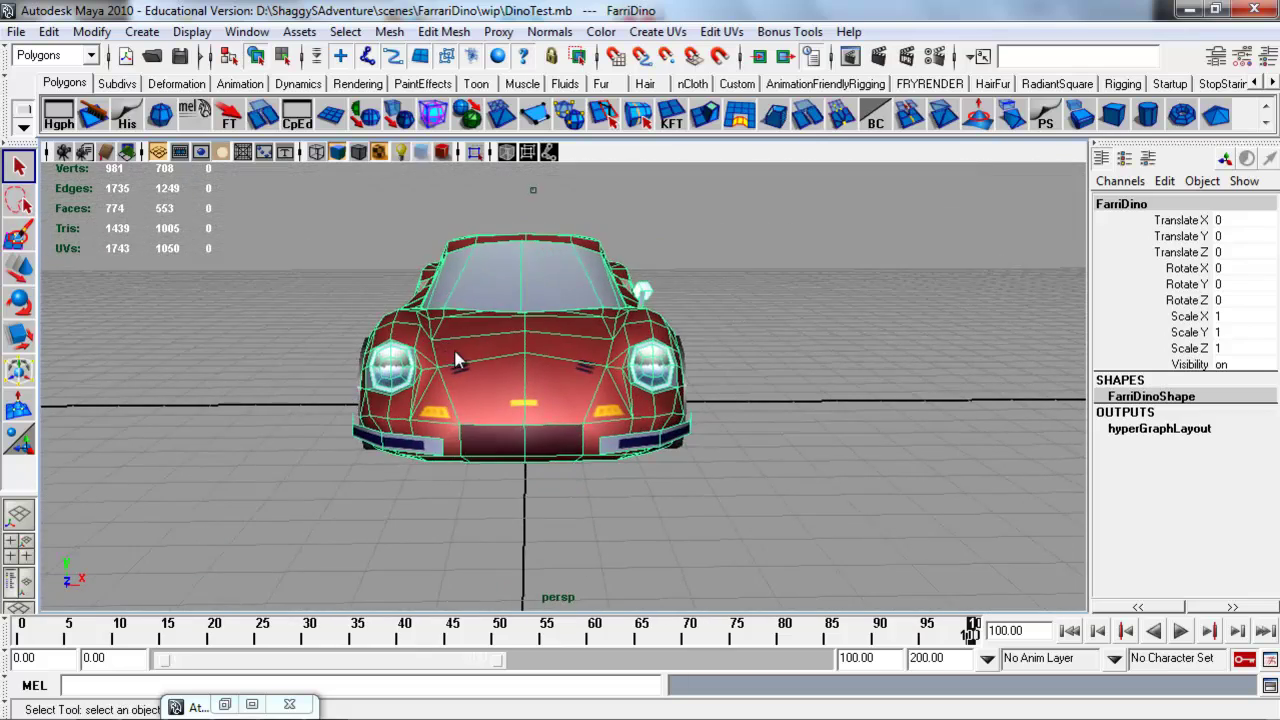
pyautogui.moveTo(455, 358)
pyautogui.keyDown('alt'); pyautogui.mouseDown(button='middle')
pyautogui.moveTo(458, 347)
pyautogui.moveTo(640, 340)
pyautogui.moveTo(730, 375)
pyautogui.moveTo(343, 350)
pyautogui.moveTo(189, 323)
pyautogui.moveTo(820, 350)
pyautogui.moveTo(215, 345)
pyautogui.moveTo(735, 362)
pyautogui.moveTo(285, 362)
pyautogui.moveTo(440, 368)
pyautogui.mouseUp(button='middle'); pyautogui.keyUp('alt')
# Inspect the whole car in the front view of the four-view layout, and return to a full-size angled perspective view
pyautogui.press('space')
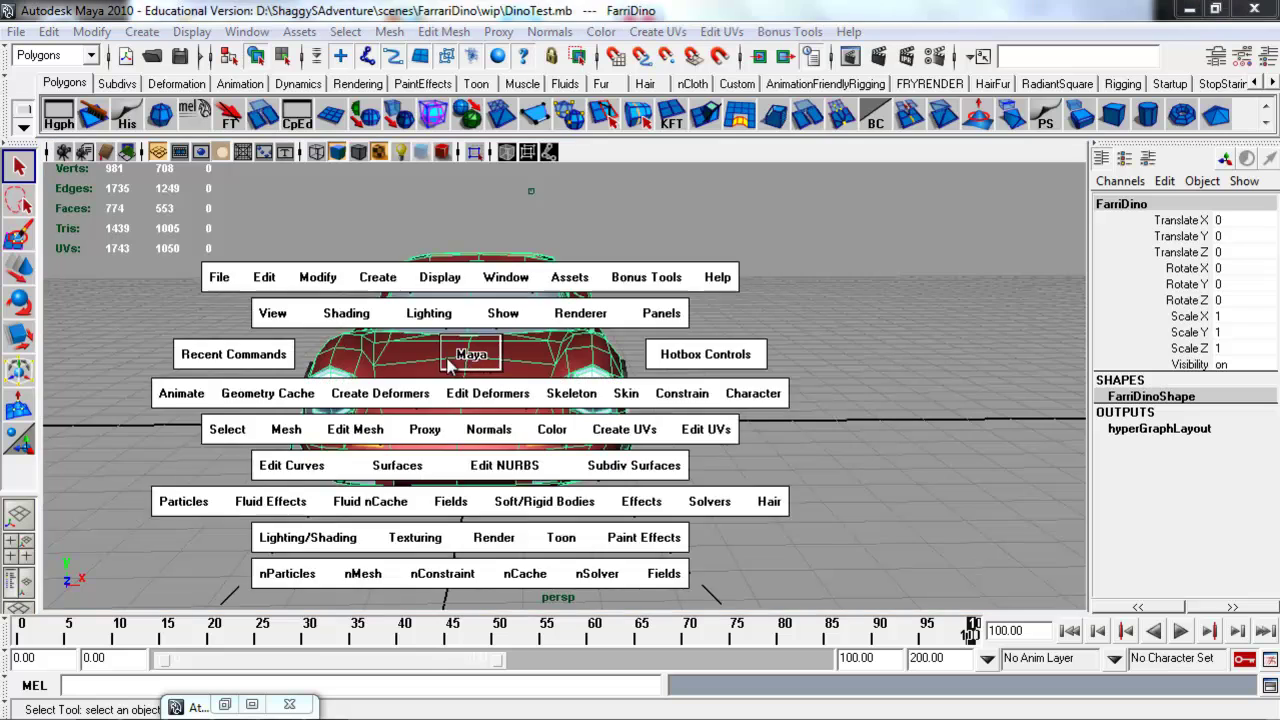
pyautogui.keyDown('alt'); pyautogui.moveTo(344, 509); pyautogui.dragTo(345, 510, button='middle'); pyautogui.keyUp('alt')
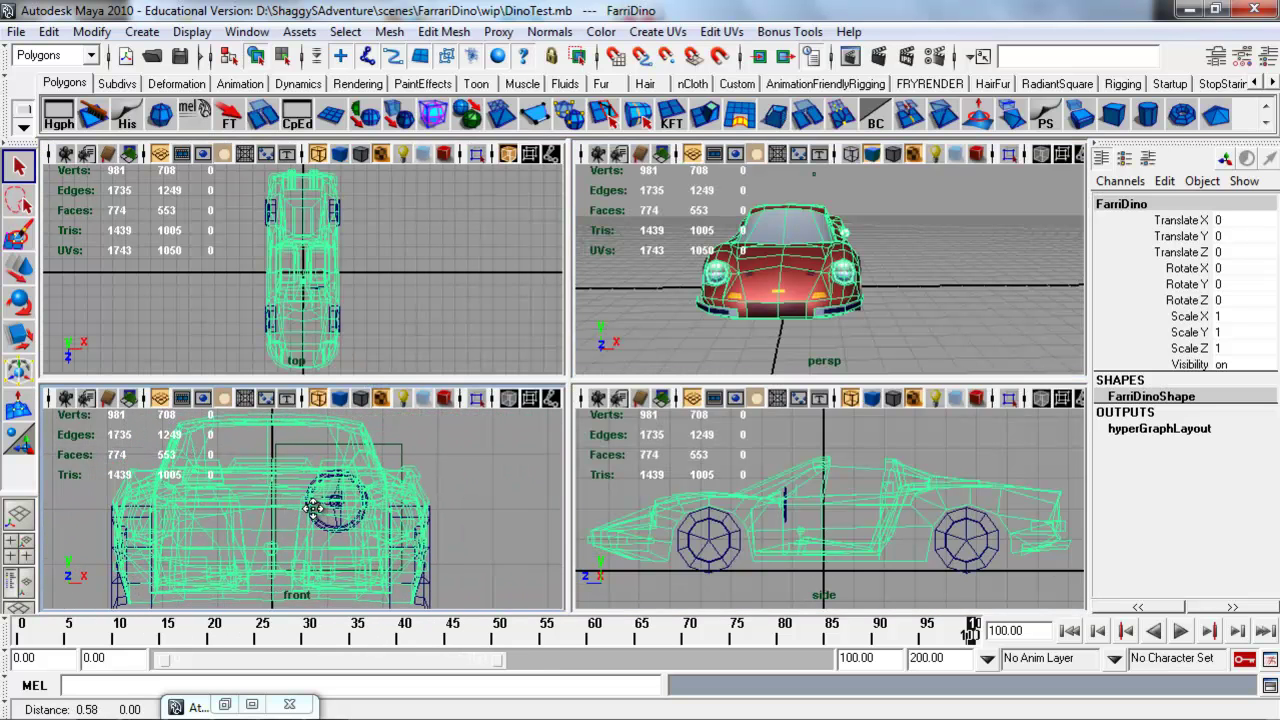
pyautogui.keyDown('alt'); pyautogui.moveTo(314, 508); pyautogui.dragTo(312, 514, button='middle'); pyautogui.keyUp('alt')
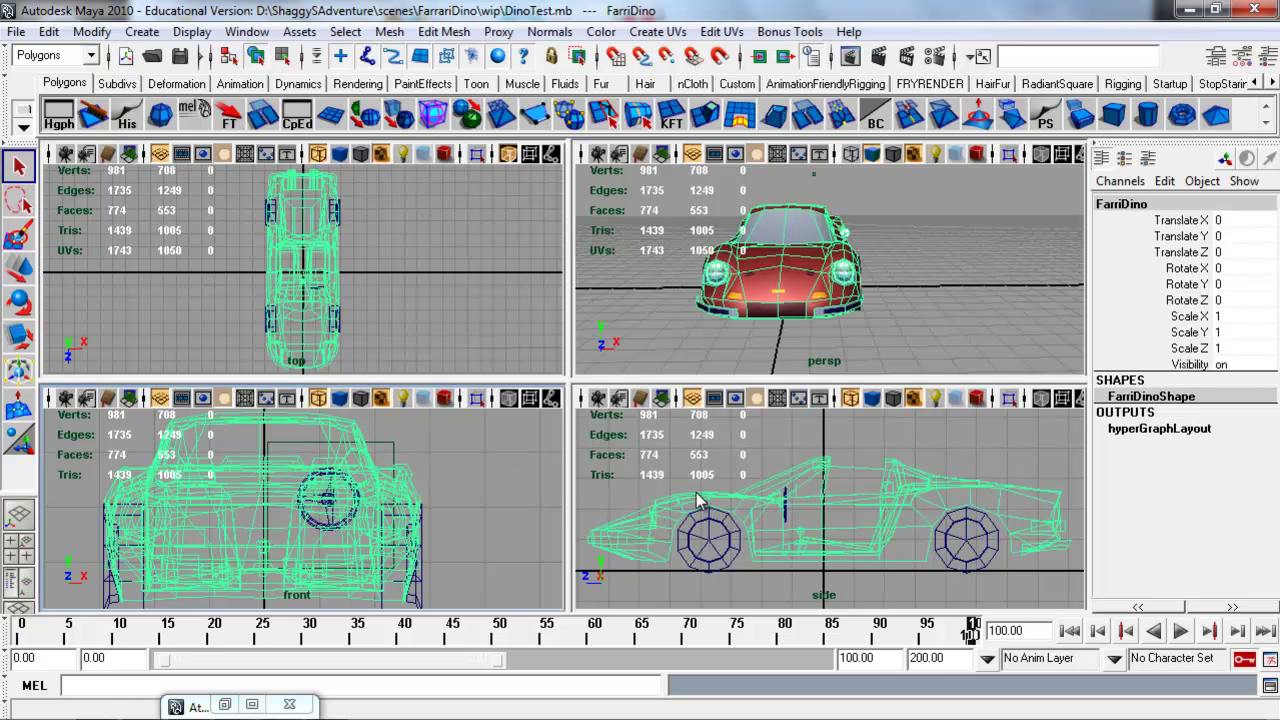
pyautogui.scroll(-2, 314, 511)
pyautogui.scroll(-2, 318, 510)
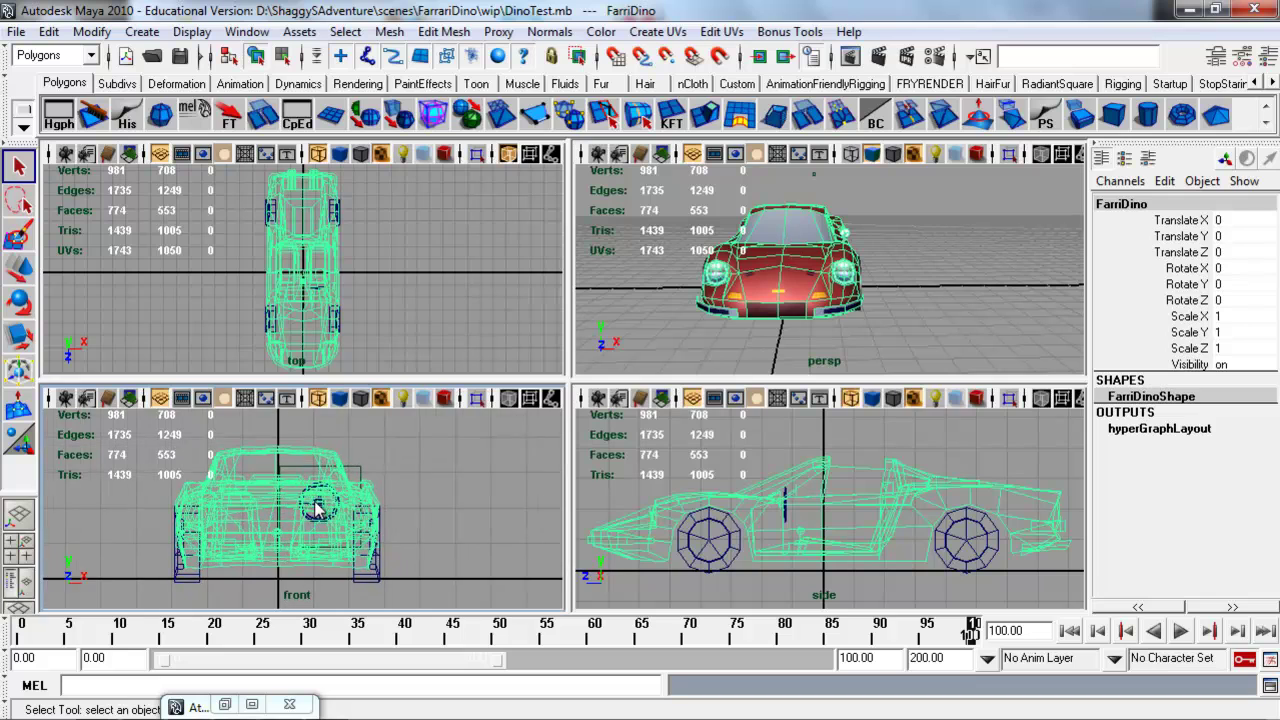
pyautogui.keyDown('alt'); pyautogui.moveTo(318, 510); pyautogui.dragTo(340, 490); pyautogui.keyUp('alt')
pyautogui.press('space')
pyautogui.keyDown('alt'); pyautogui.moveTo(443, 434); pyautogui.dragTo(418, 428); pyautogui.keyUp('alt')
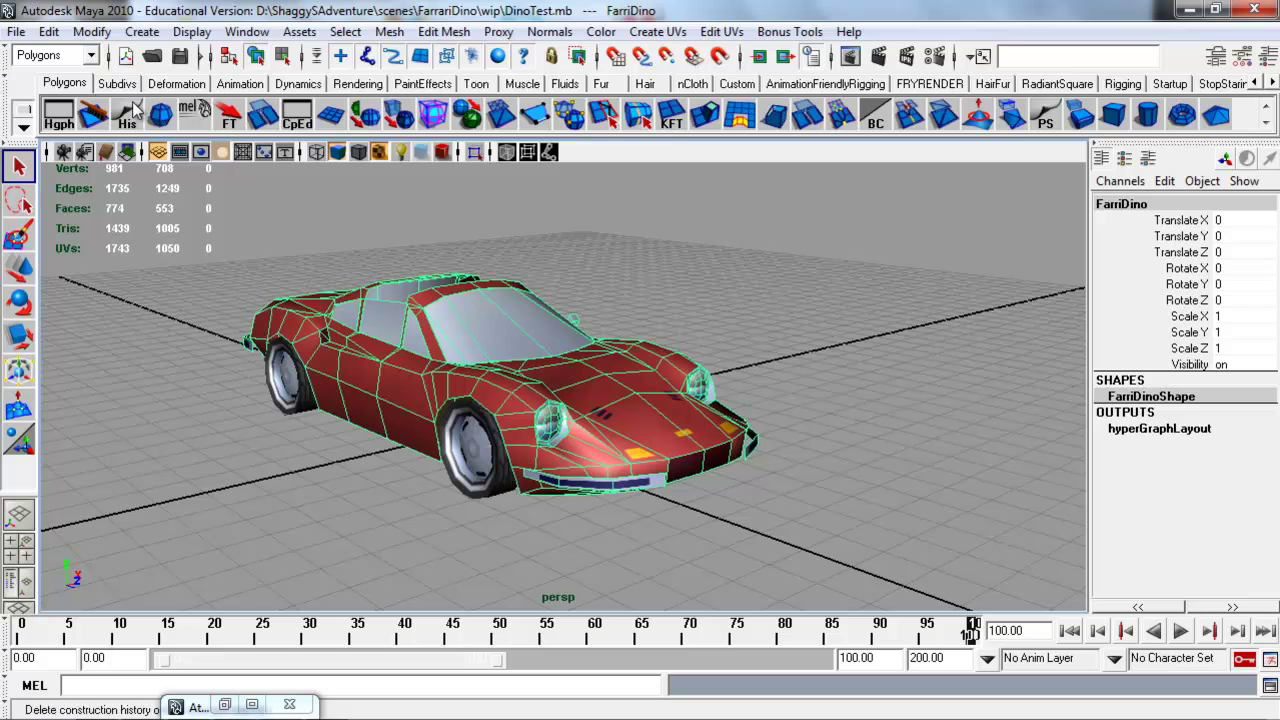
# Display the Animation menu set to examine its commands, and switch back to Polygons
pyautogui.click(90, 55)
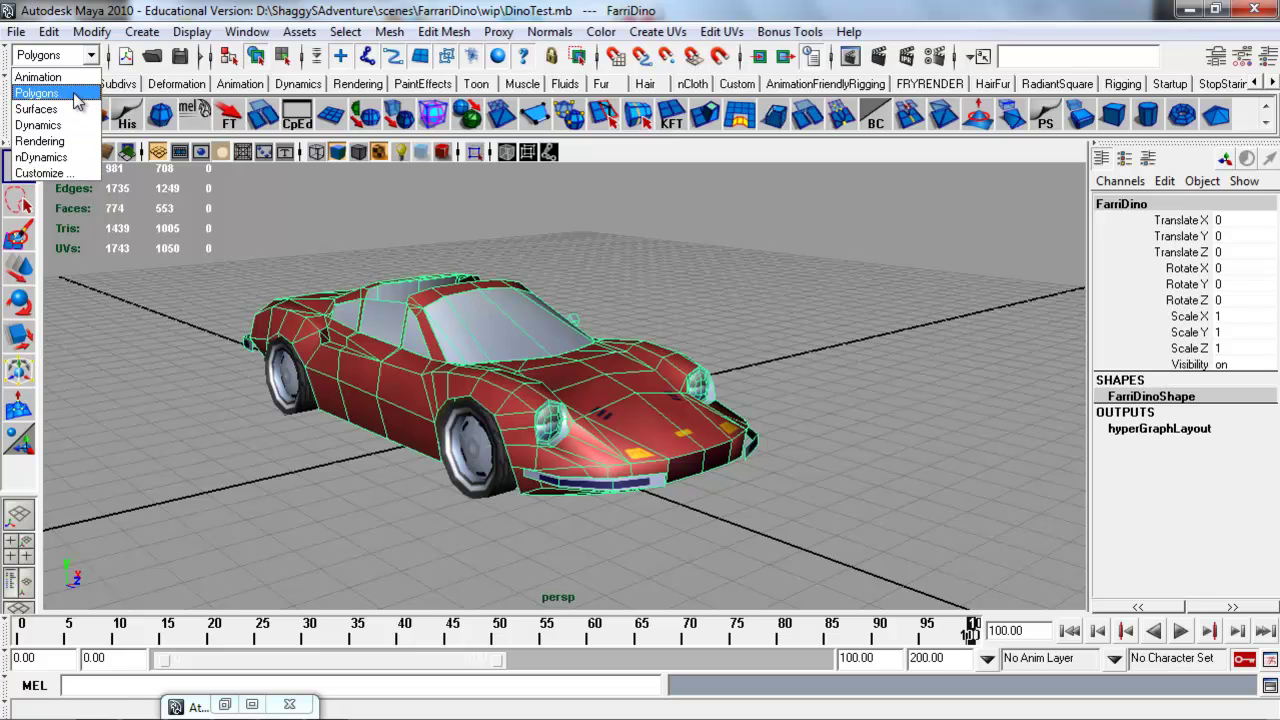
pyautogui.click(40, 77)
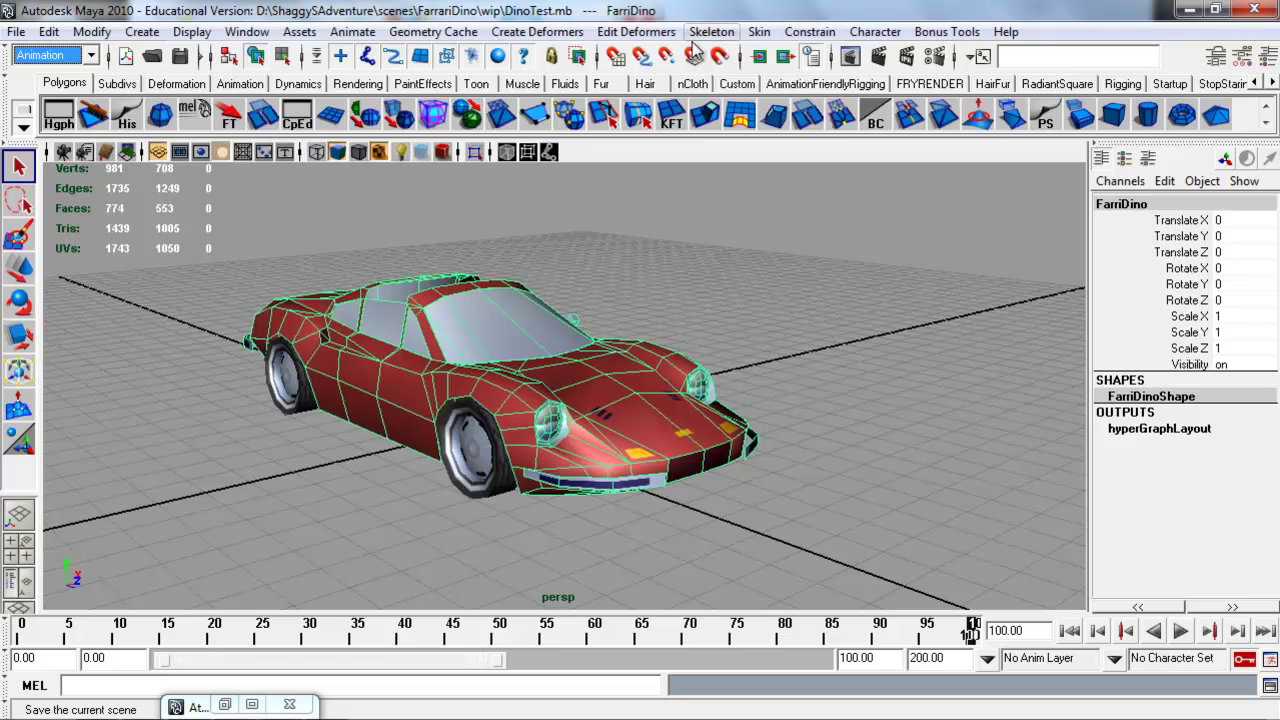
pyautogui.click(80, 57)
pyautogui.click(62, 94)
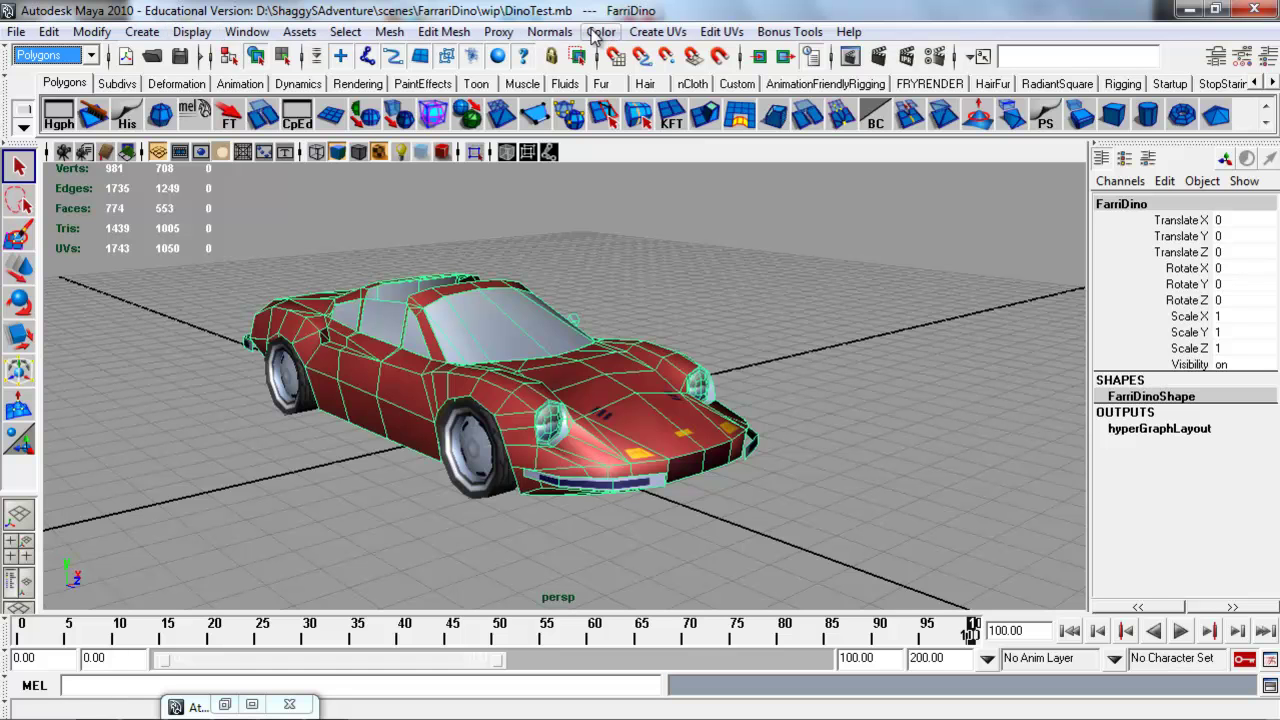
# Display the Surfaces menu set and look over its surface creation commands
pyautogui.click(90, 58)
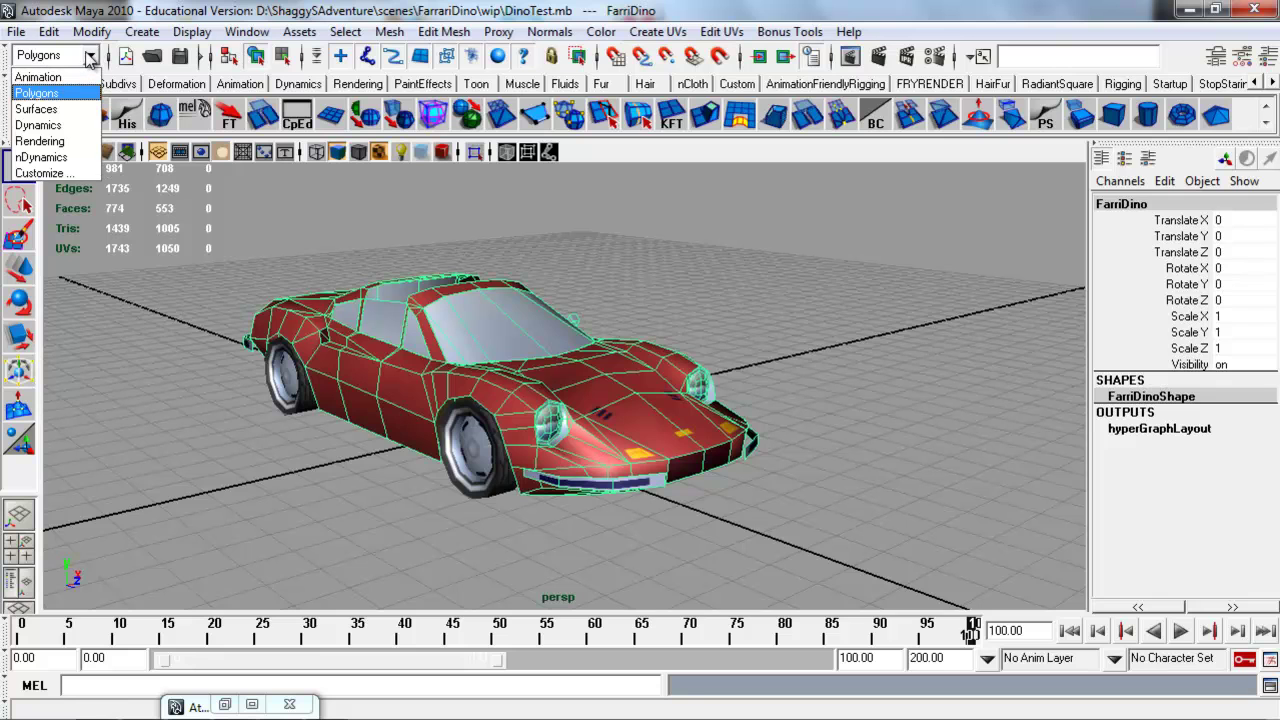
pyautogui.click(76, 110)
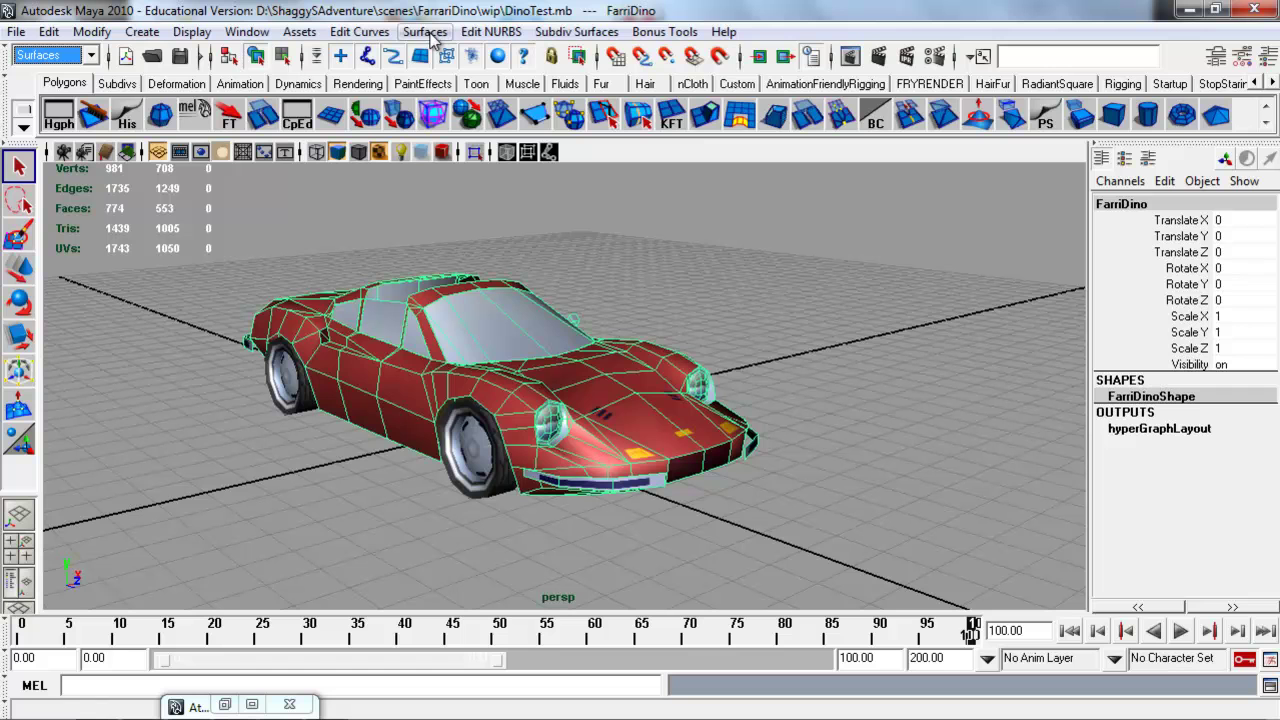
pyautogui.click(495, 33)
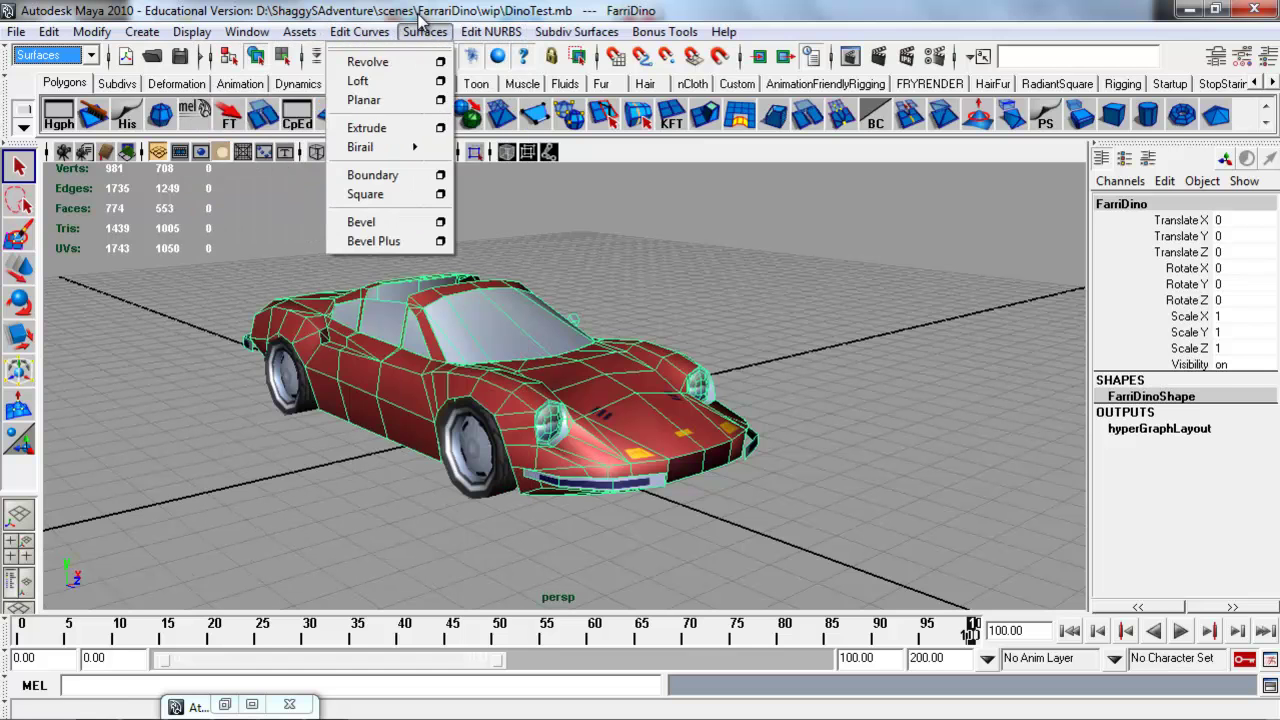
pyautogui.click(472, 34)
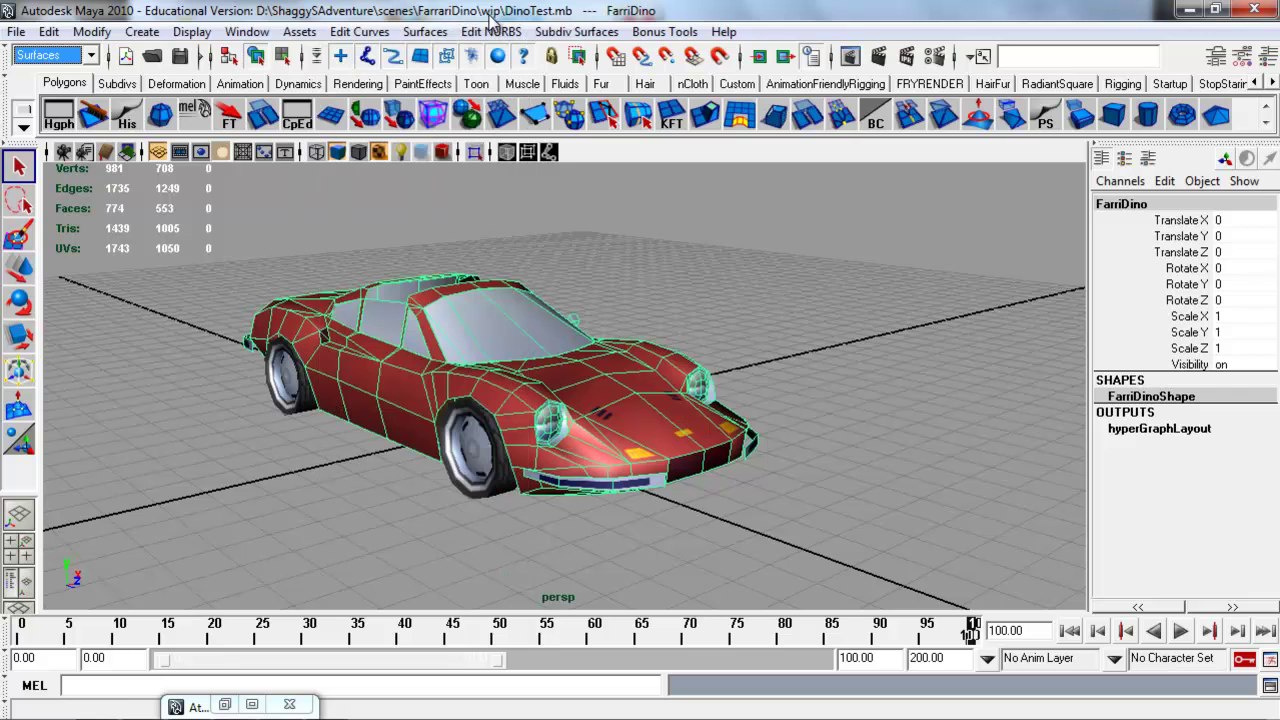
# Display the Dynamics and Rendering menu sets in turn to compare their commands
pyautogui.click(89, 57)
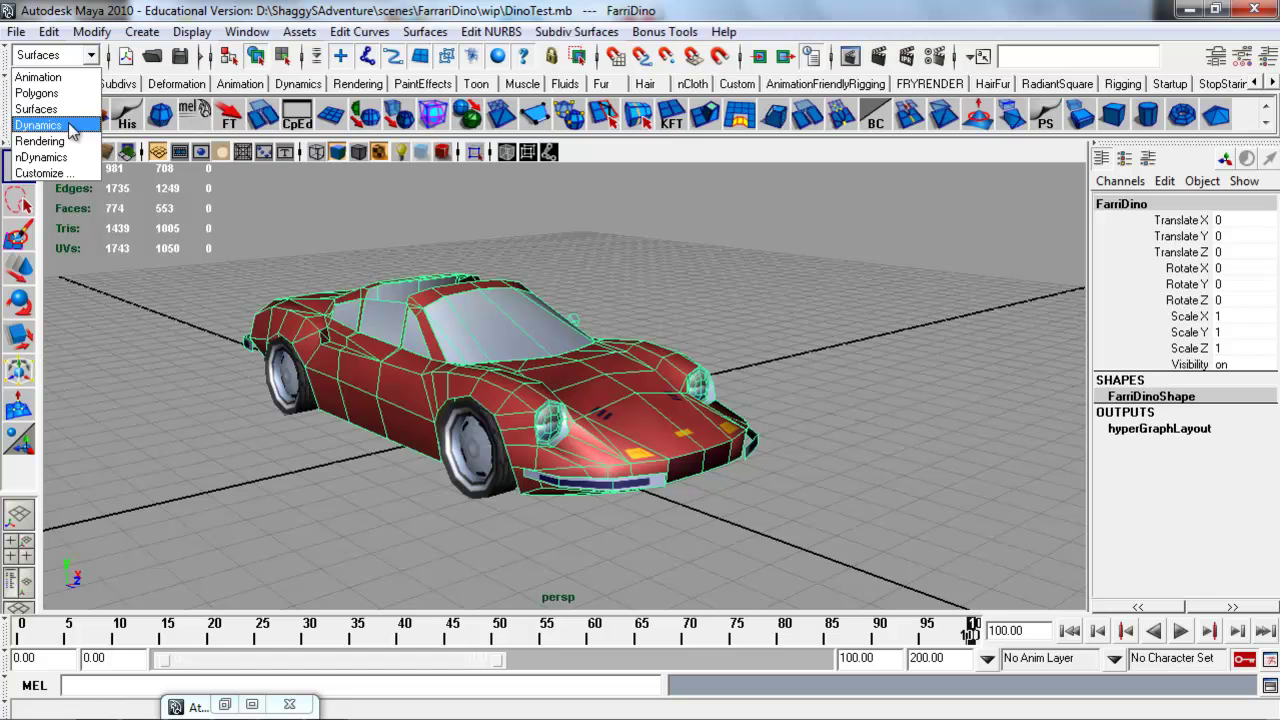
pyautogui.click(72, 130)
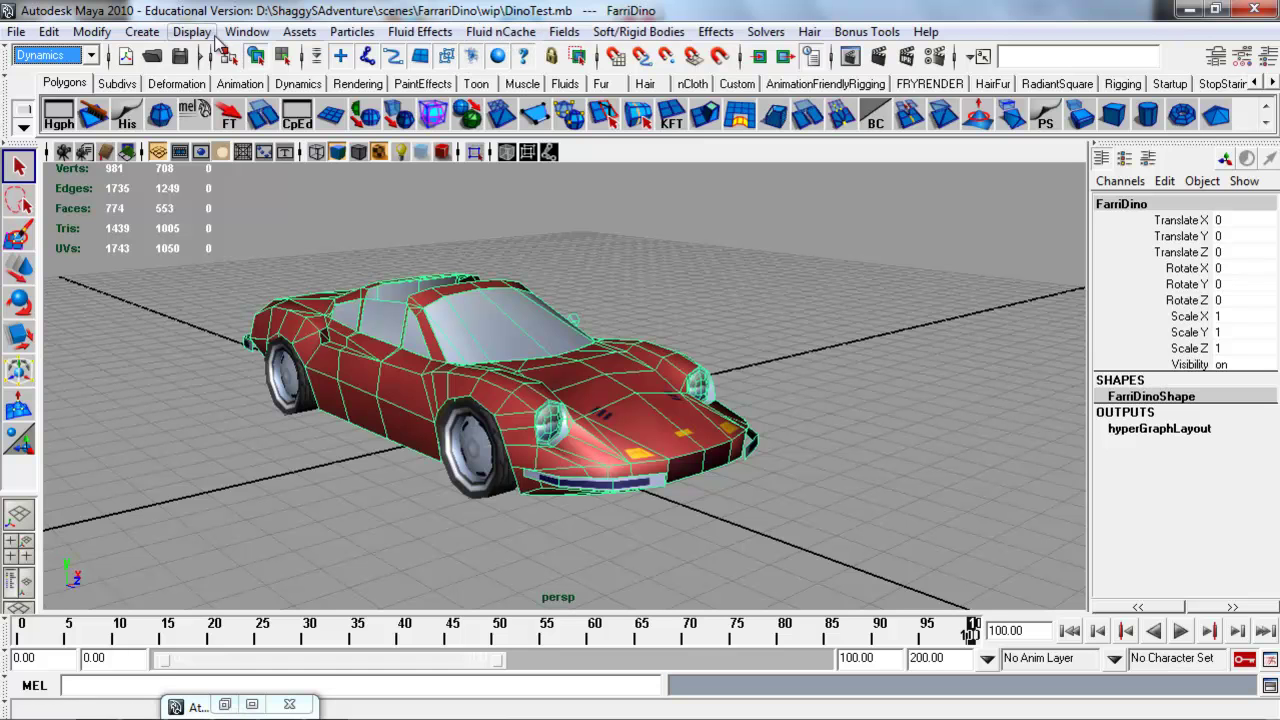
pyautogui.click(92, 57)
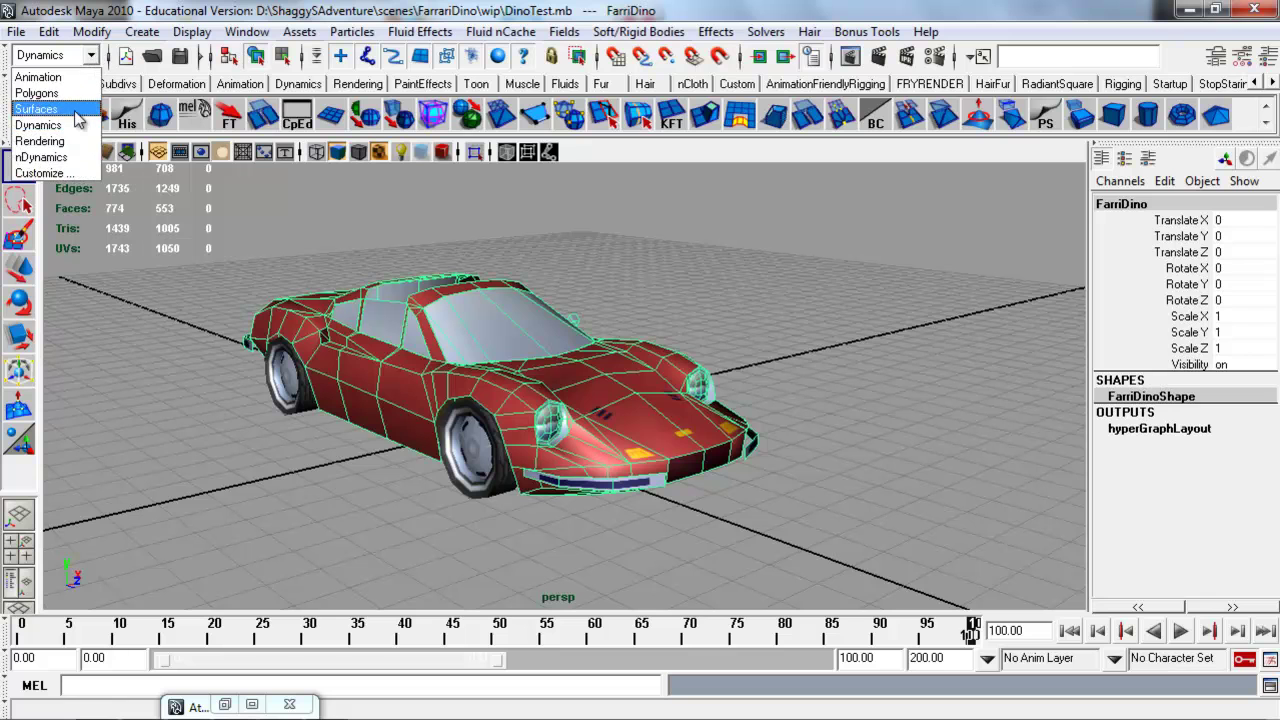
pyautogui.click(80, 141)
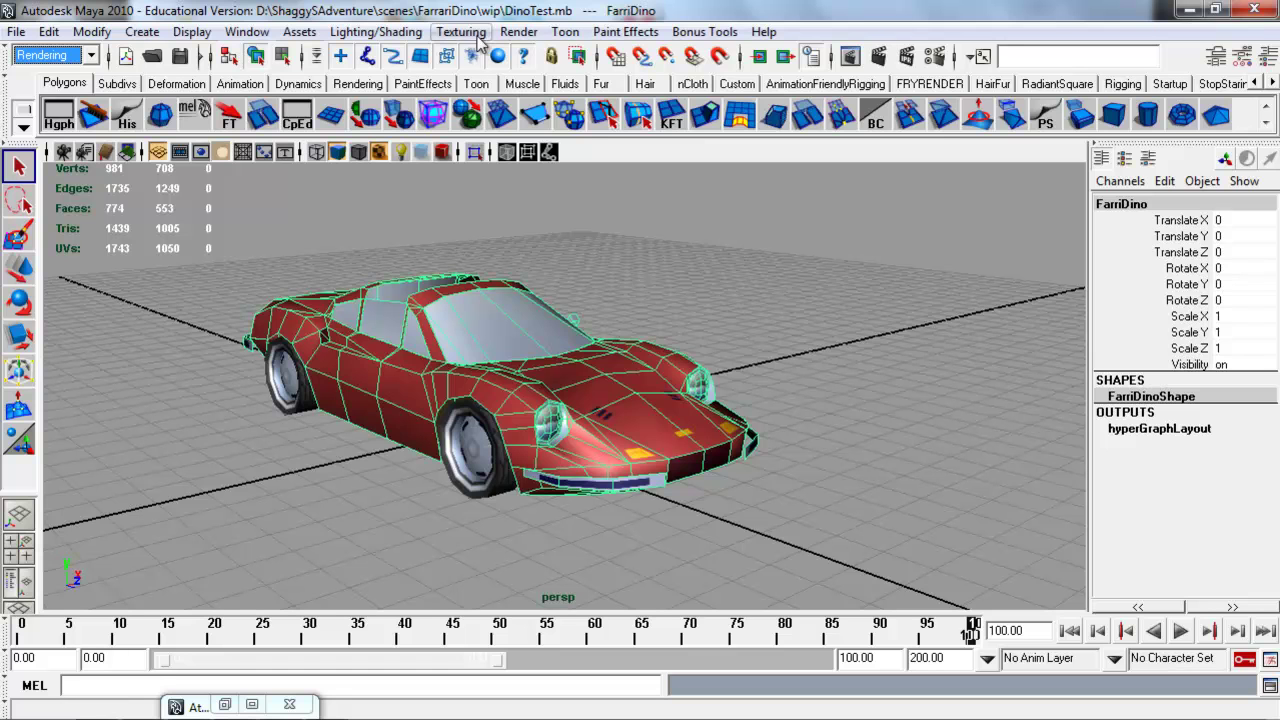
# Display the nDynamics menu set to examine its commands, and return to the Polygons menu set
pyautogui.click(87, 57)
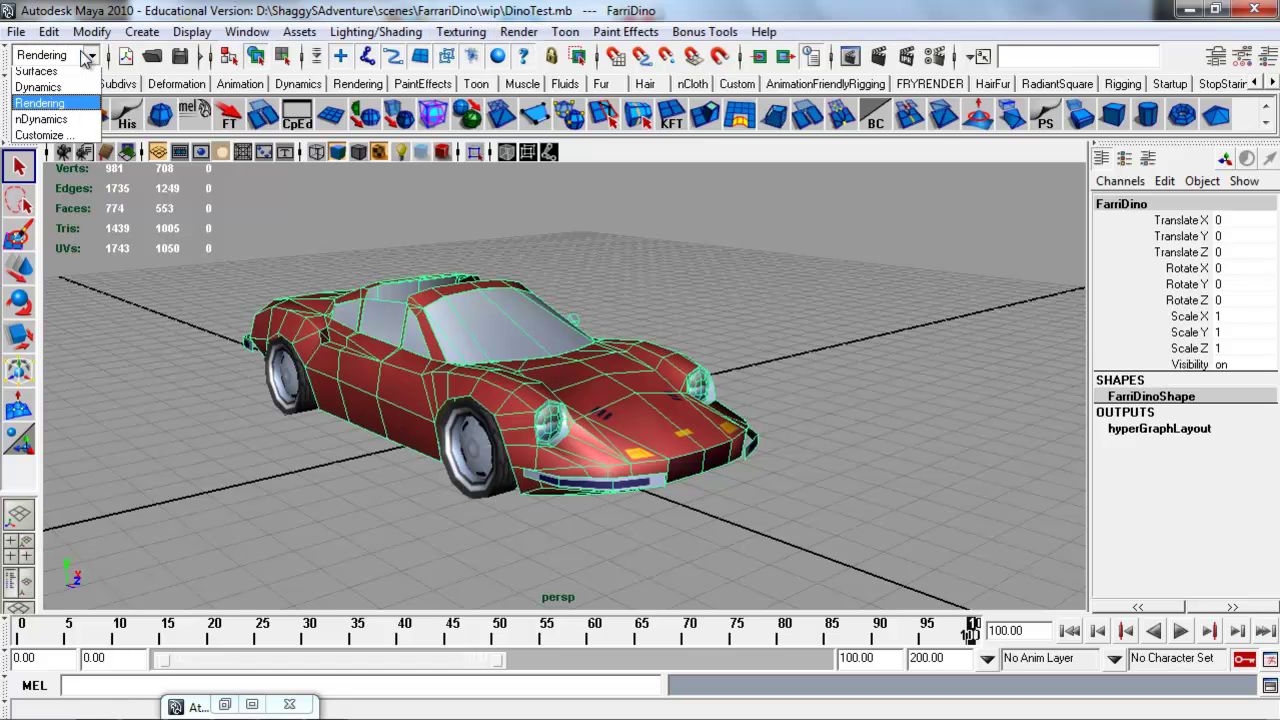
pyautogui.click(65, 160)
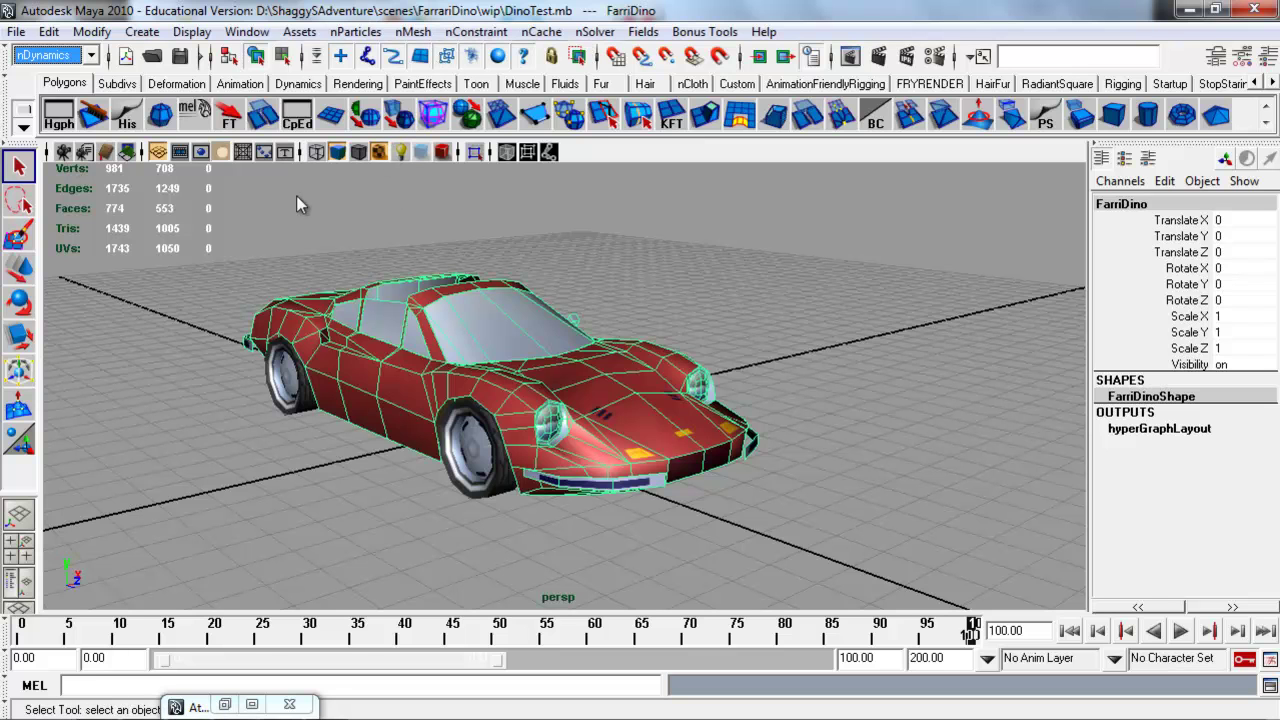
pyautogui.click(90, 56)
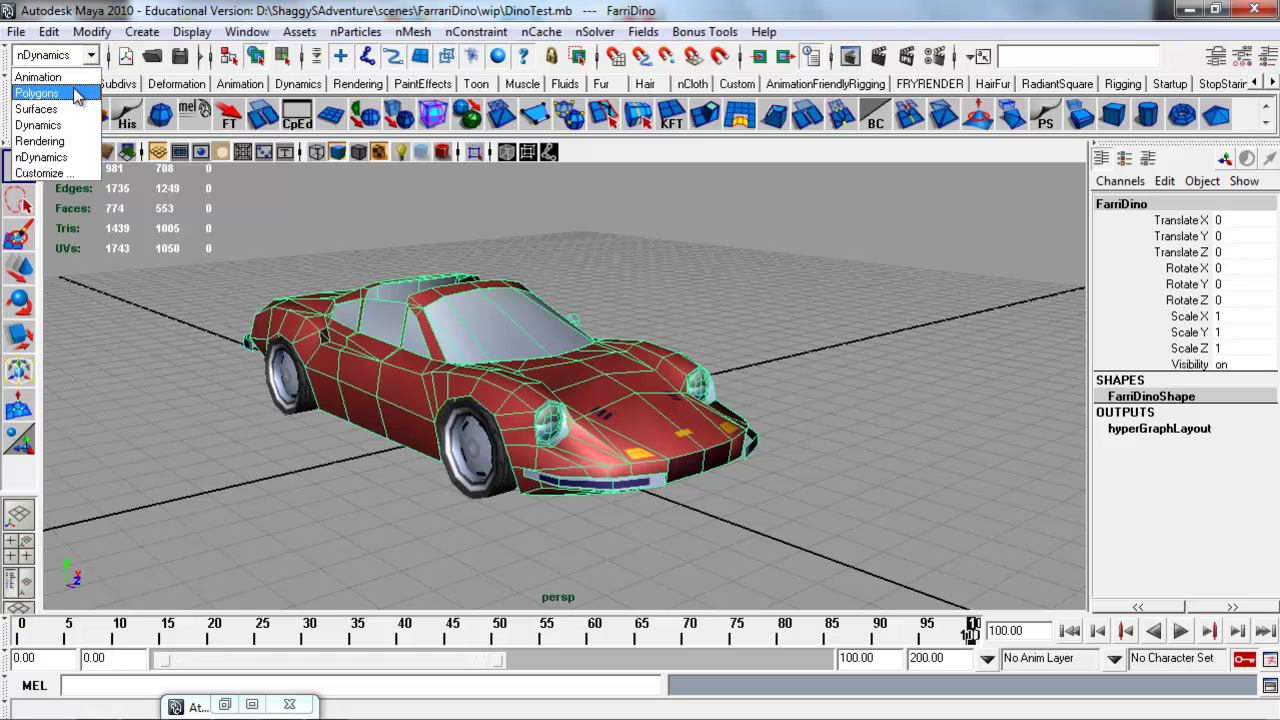
pyautogui.click(77, 94)
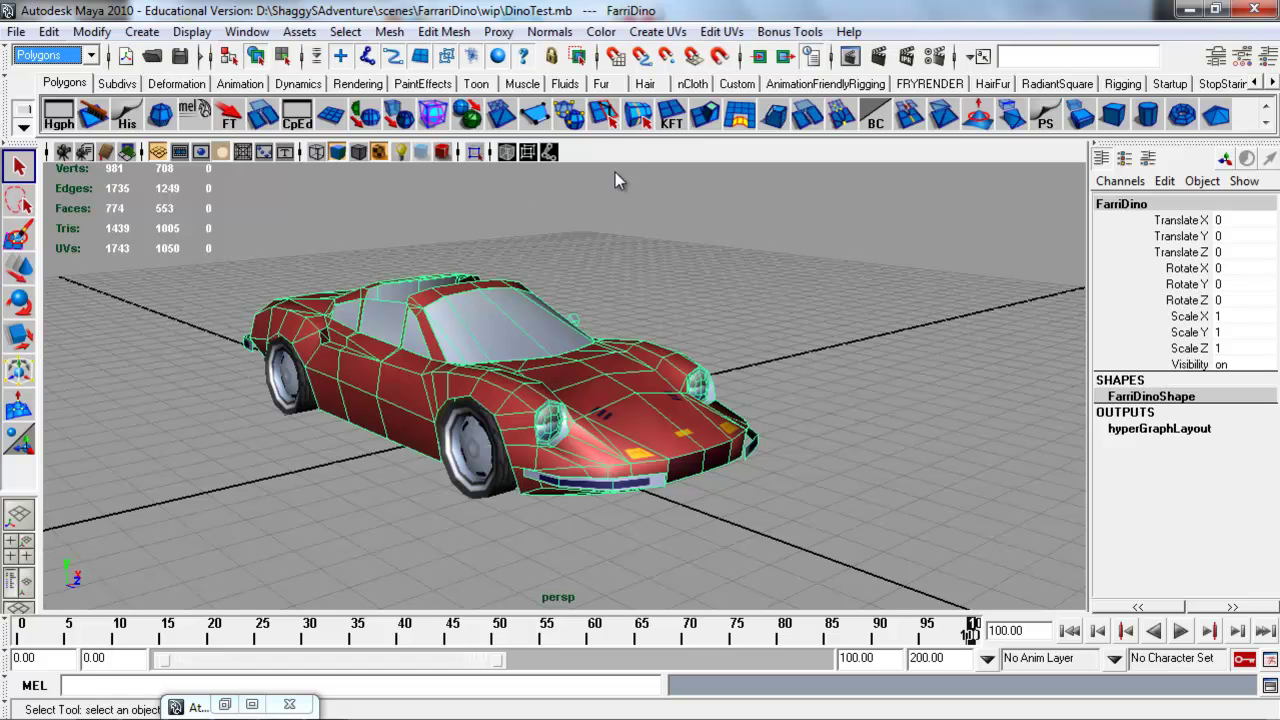
# Select the car body, open its attributes in a floating Attribute Editor window, and close that window
pyautogui.click(711, 340)
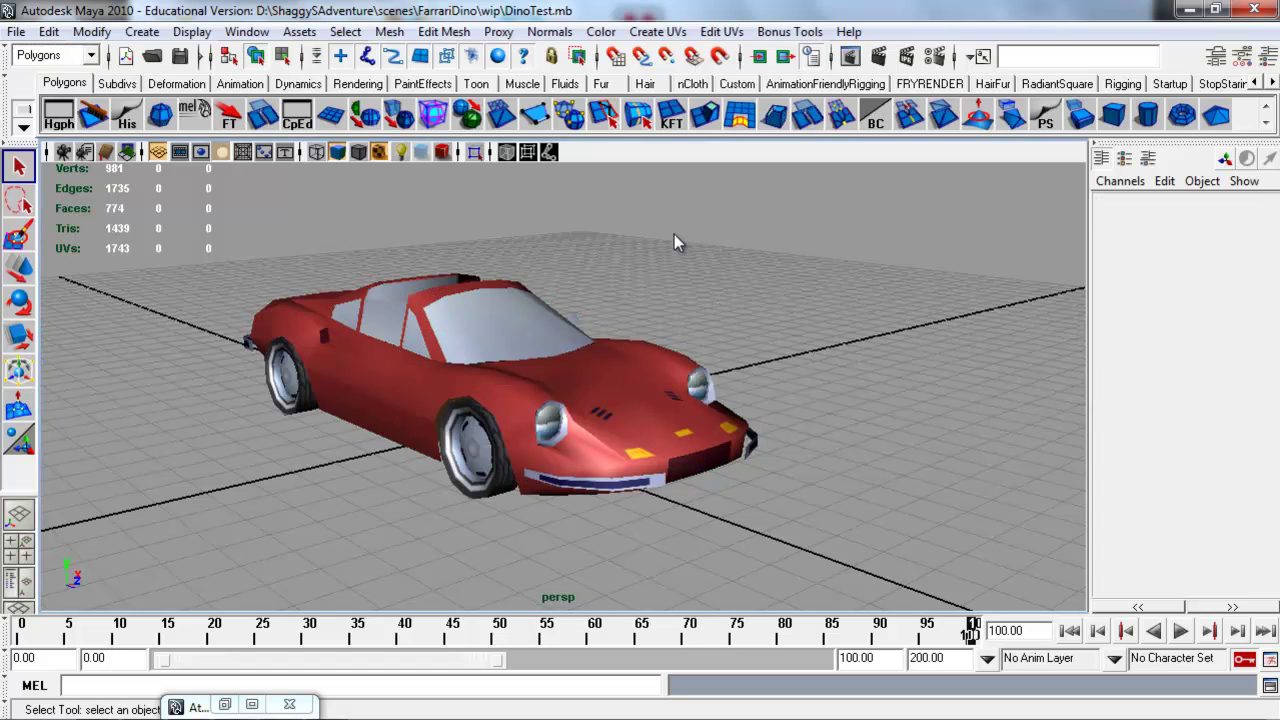
pyautogui.keyDown('alt'); pyautogui.moveTo(535, 223); pyautogui.dragTo(611, 312); pyautogui.keyUp('alt')
pyautogui.click(598, 405)
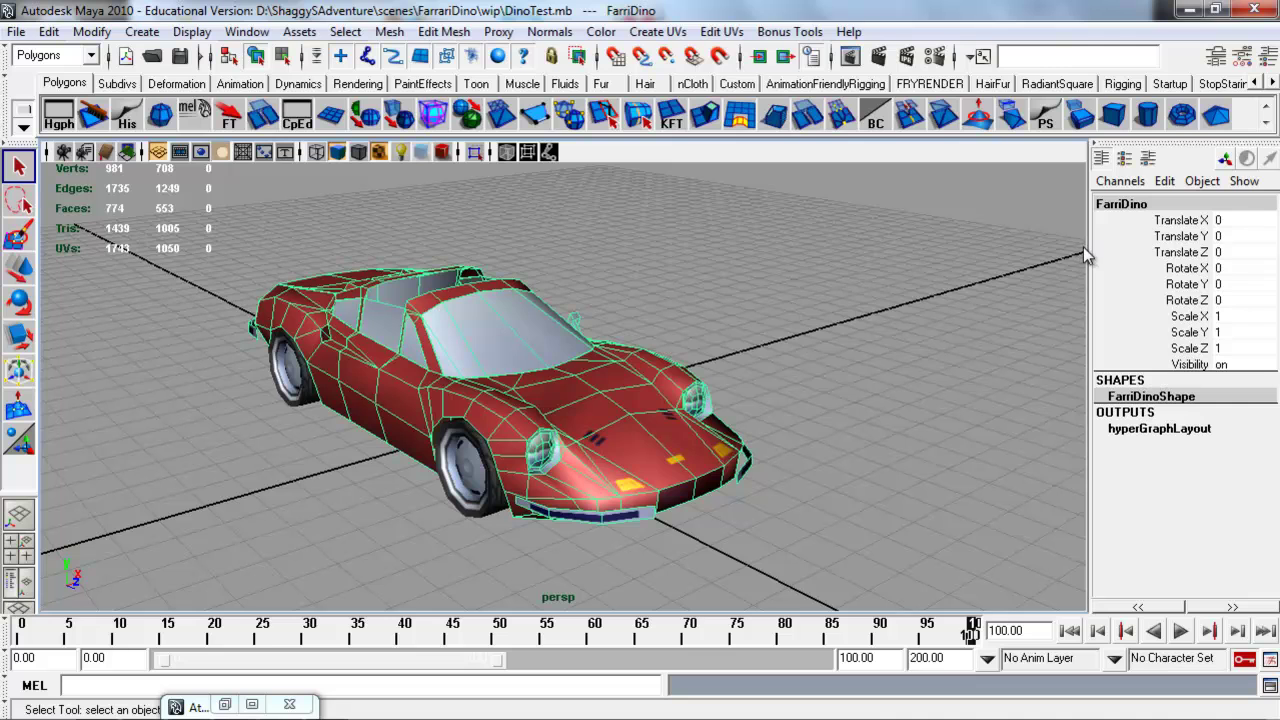
pyautogui.hotkey('ctrl', 'a')
pyautogui.moveTo(1051, 38); pyautogui.dragTo(834, 175)
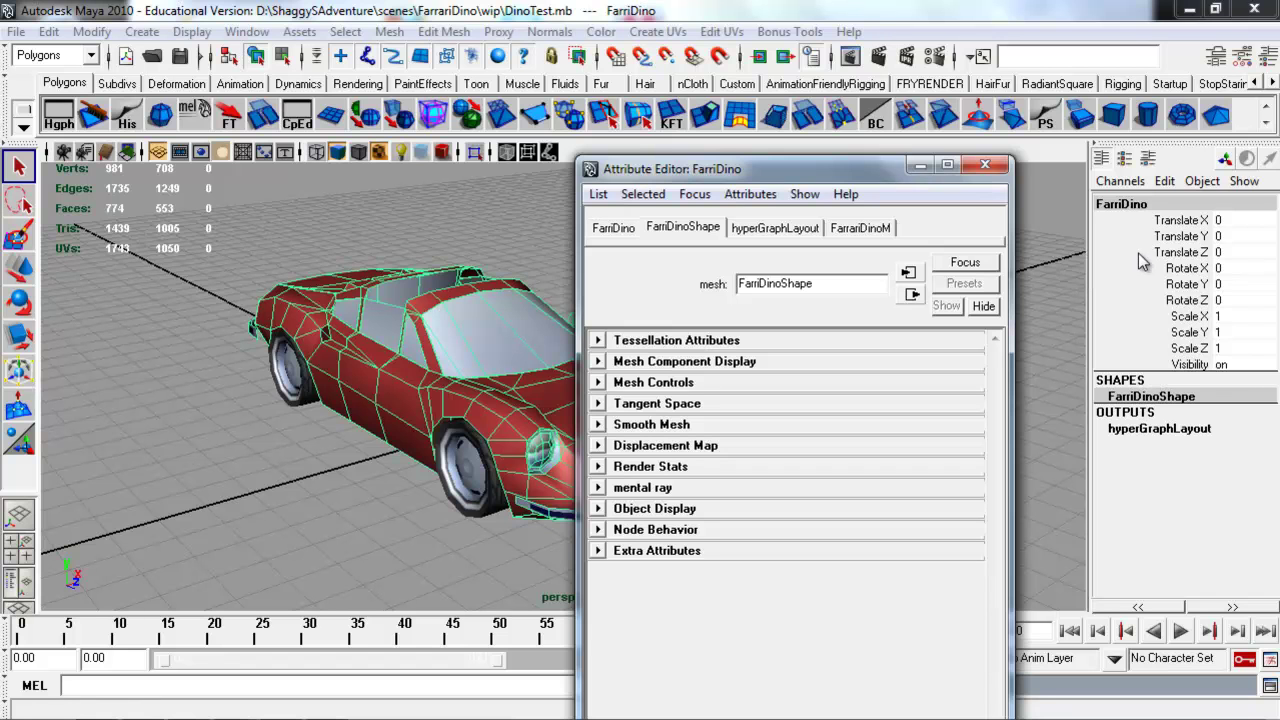
pyautogui.click(985, 164)
# Show the docked Attribute Editor, Tool Settings and Channel Box in turn, and highlight the car body's channels down to Visibility
pyautogui.click(1219, 60)
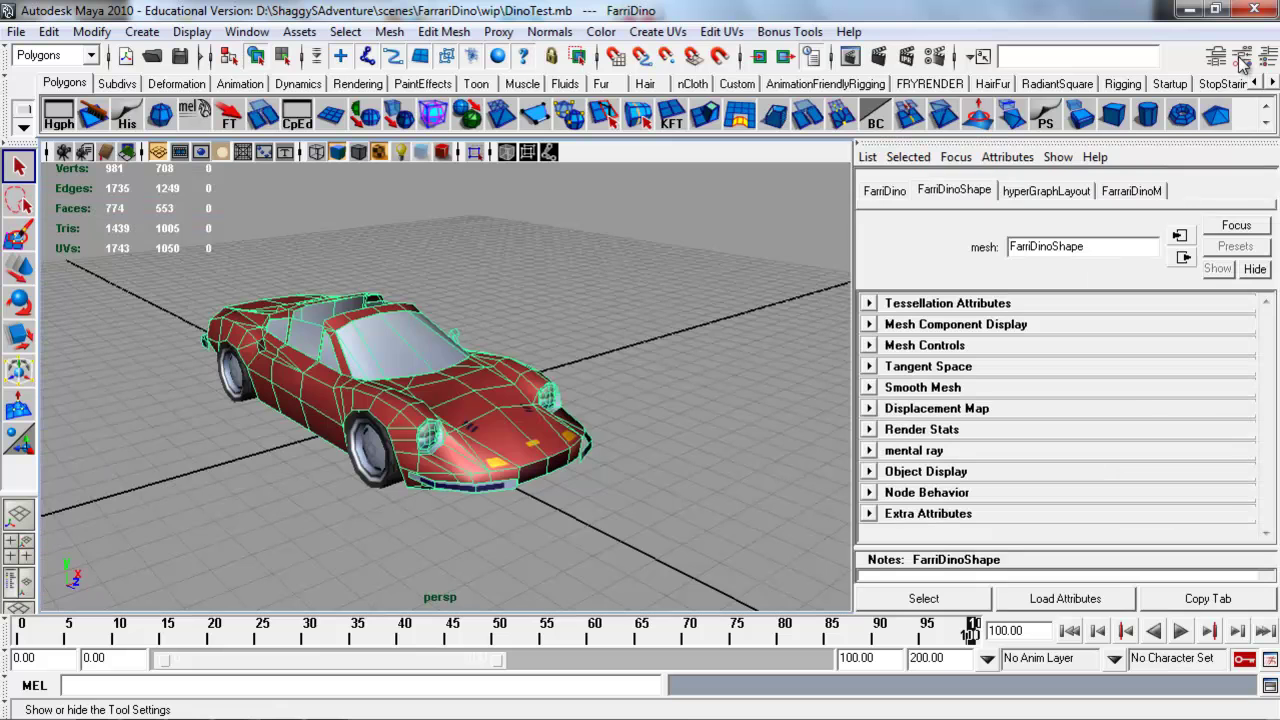
pyautogui.click(1243, 60)
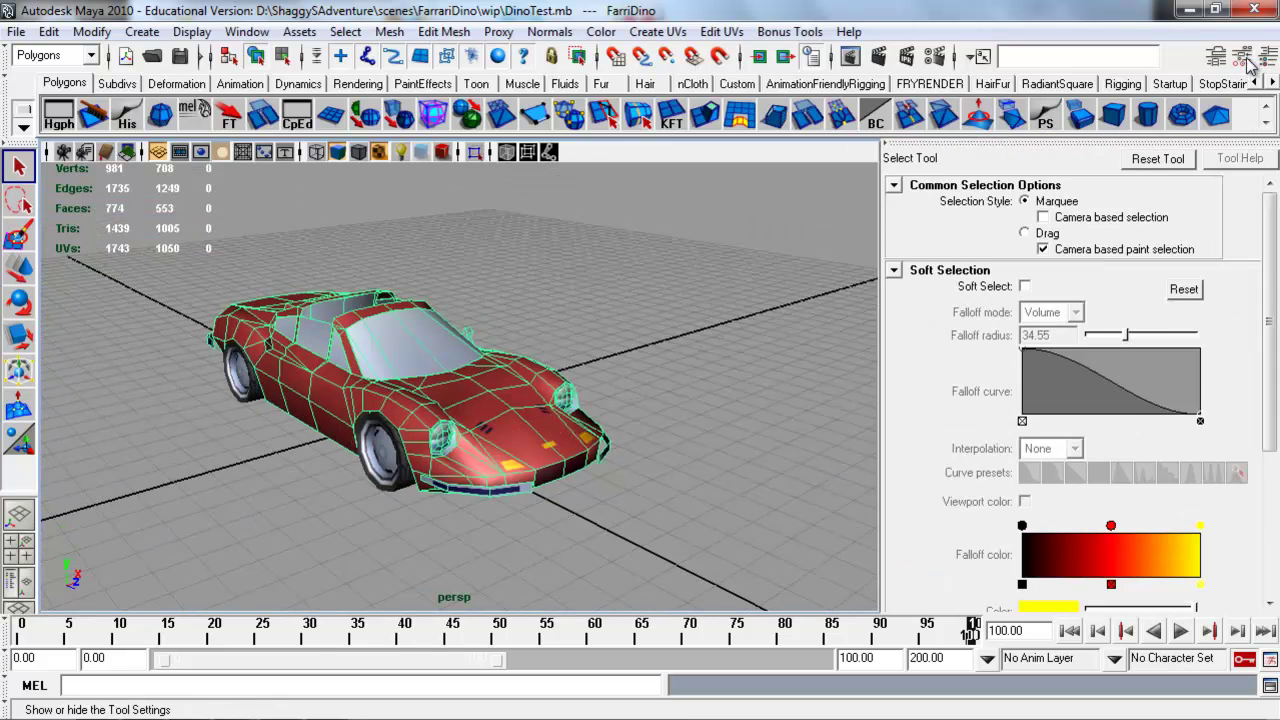
pyautogui.click(1245, 60)
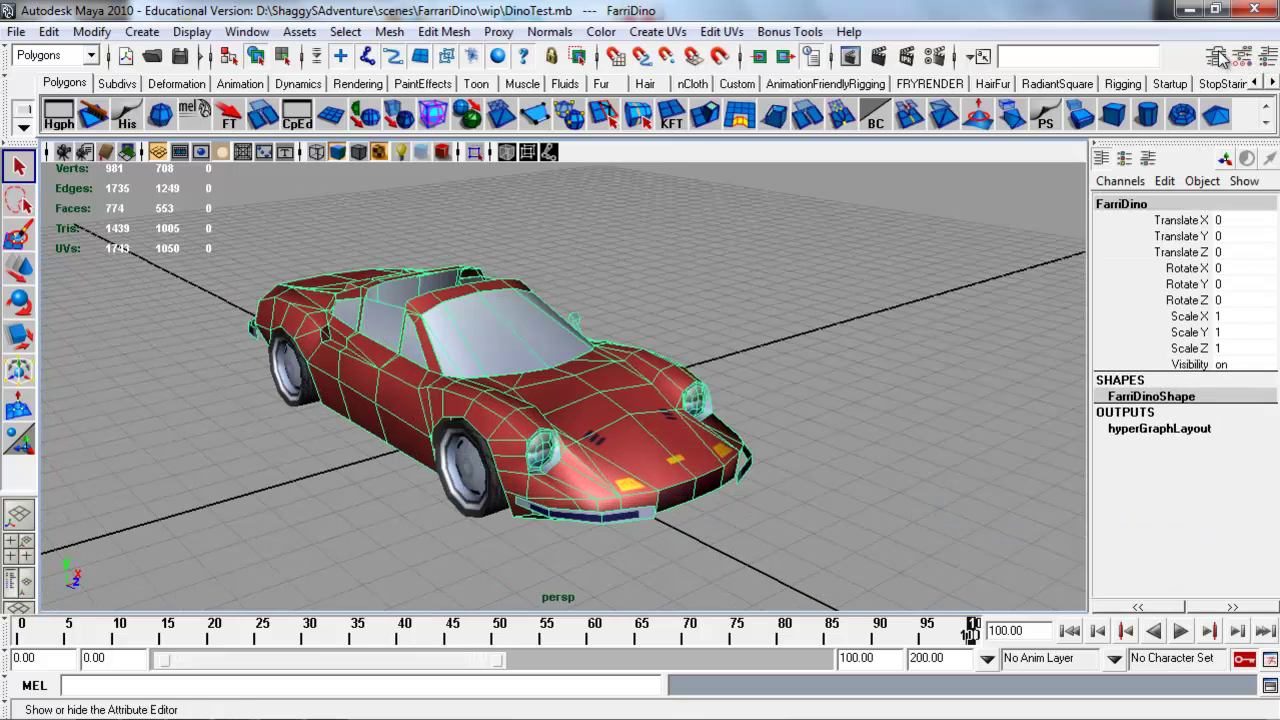
pyautogui.click(1216, 58)
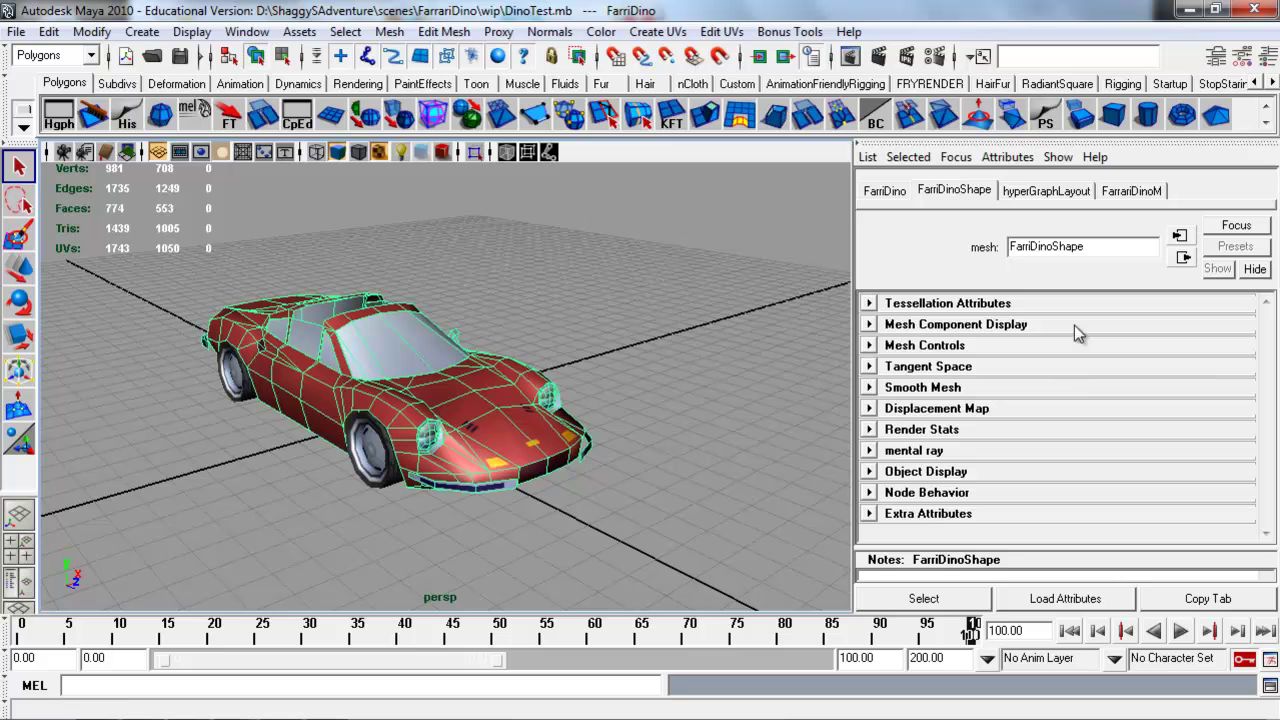
pyautogui.click(1268, 57)
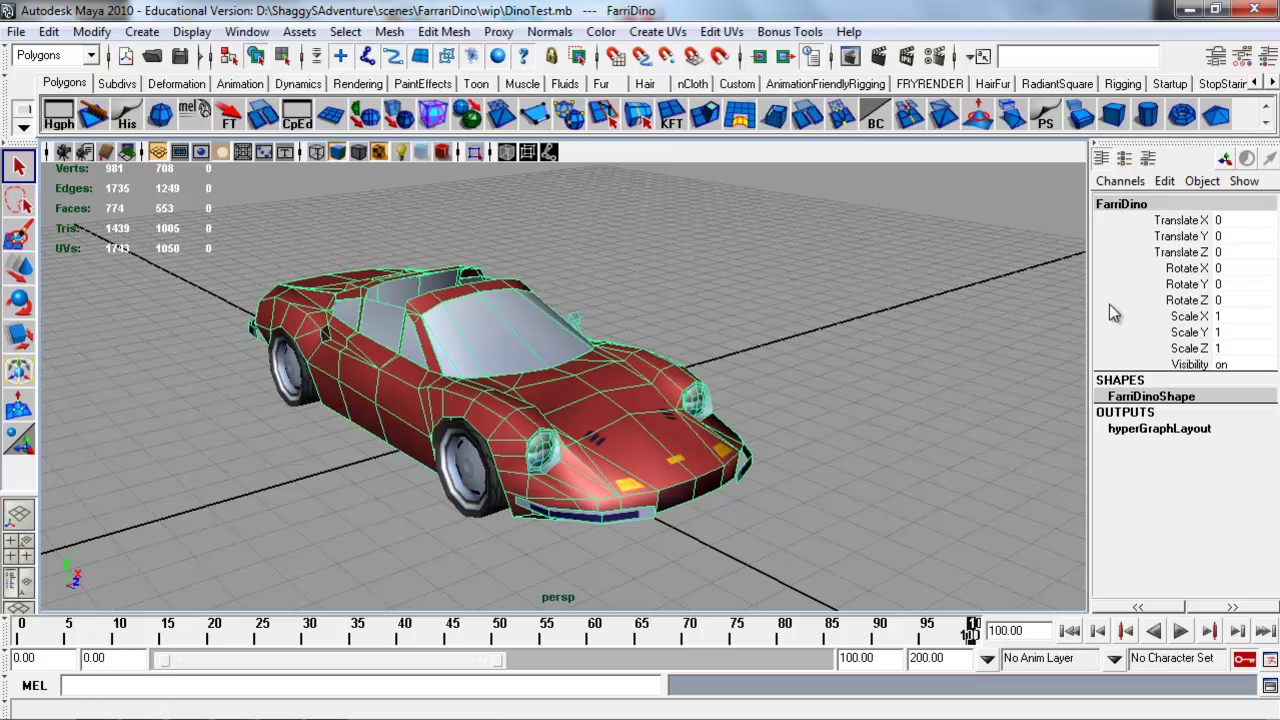
pyautogui.moveTo(1162, 227); pyautogui.dragTo(1172, 356)
pyautogui.click(1172, 365)
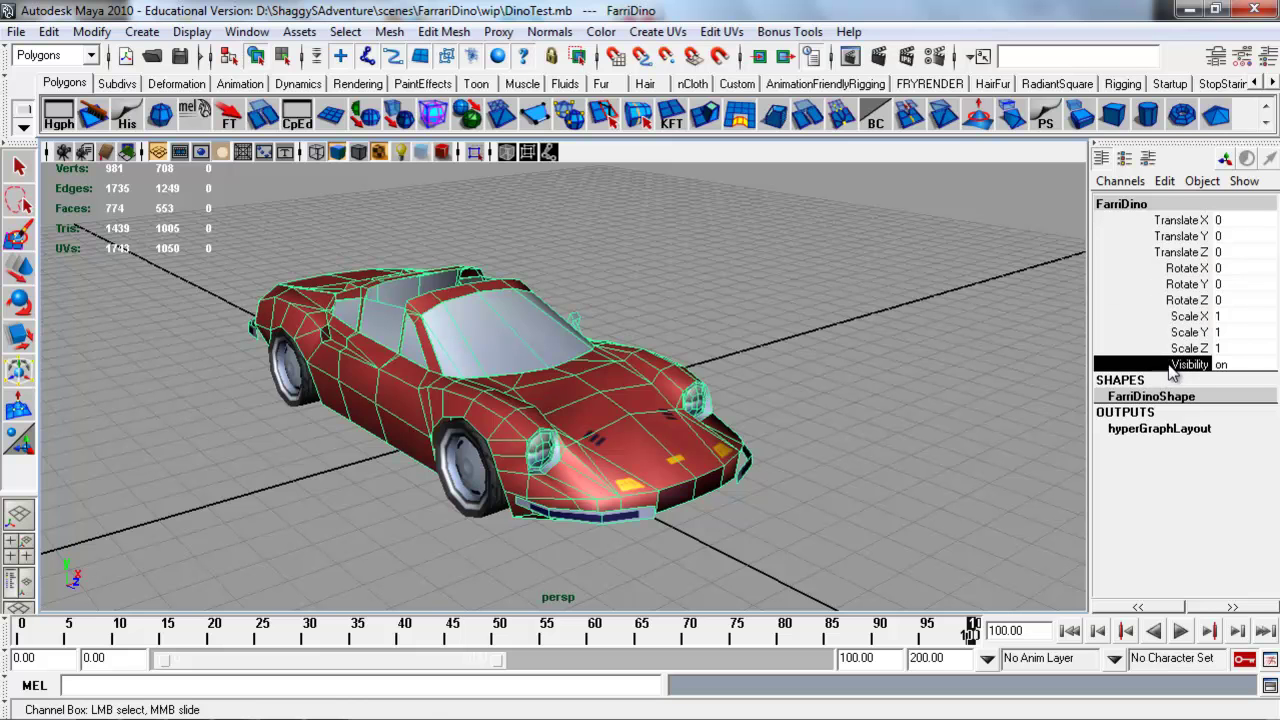
# Select the right front wheel of the car and activate the Move tool on it
pyautogui.click(482, 488)
pyautogui.keyDown('alt'); pyautogui.moveTo(636, 446); pyautogui.dragTo(706, 457); pyautogui.keyUp('alt')
pyautogui.keyDown('alt'); pyautogui.moveTo(706, 457); pyautogui.dragTo(785, 464, button='right'); pyautogui.keyUp('alt')
pyautogui.keyDown('alt'); pyautogui.moveTo(785, 464); pyautogui.dragTo(715, 478); pyautogui.keyUp('alt')
pyautogui.keyDown('alt'); pyautogui.moveTo(715, 478); pyautogui.dragTo(671, 457, button='right'); pyautogui.keyUp('alt')
pyautogui.keyDown('alt'); pyautogui.moveTo(671, 457); pyautogui.dragTo(650, 483); pyautogui.keyUp('alt')
pyautogui.keyDown('alt'); pyautogui.moveTo(690, 474); pyautogui.dragTo(695, 422, button='middle'); pyautogui.keyUp('alt')
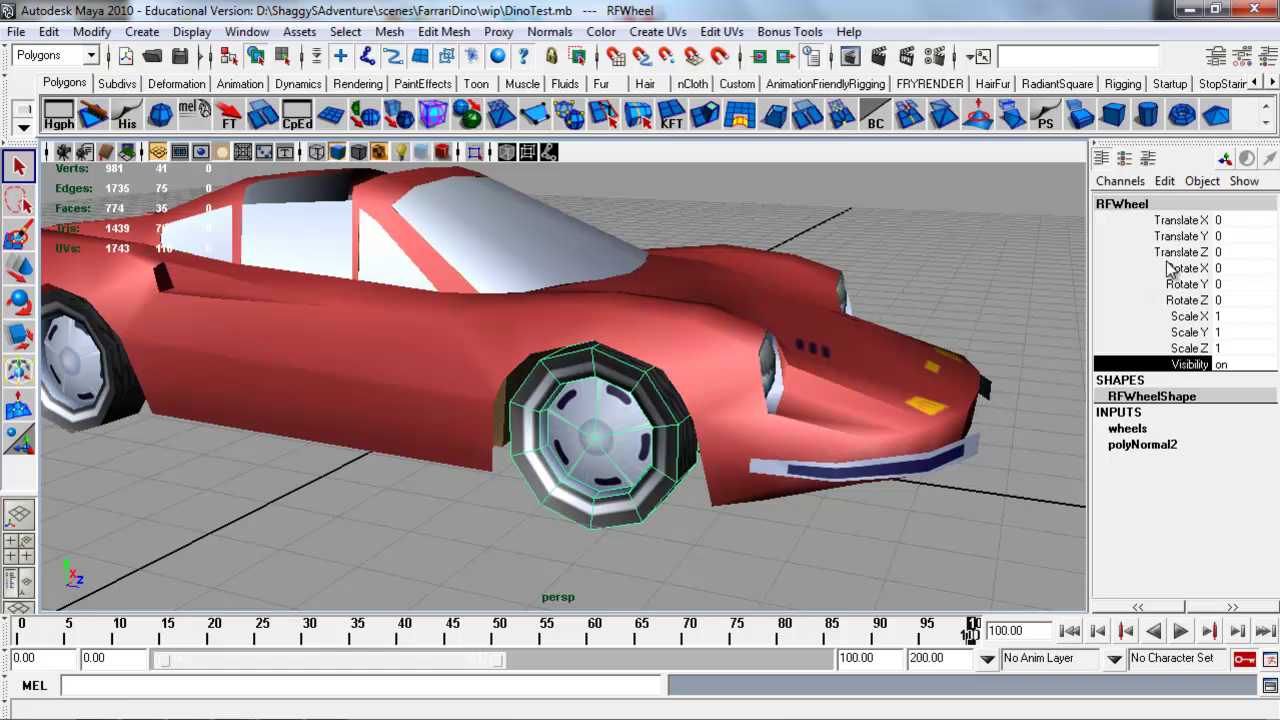
pyautogui.press('w')
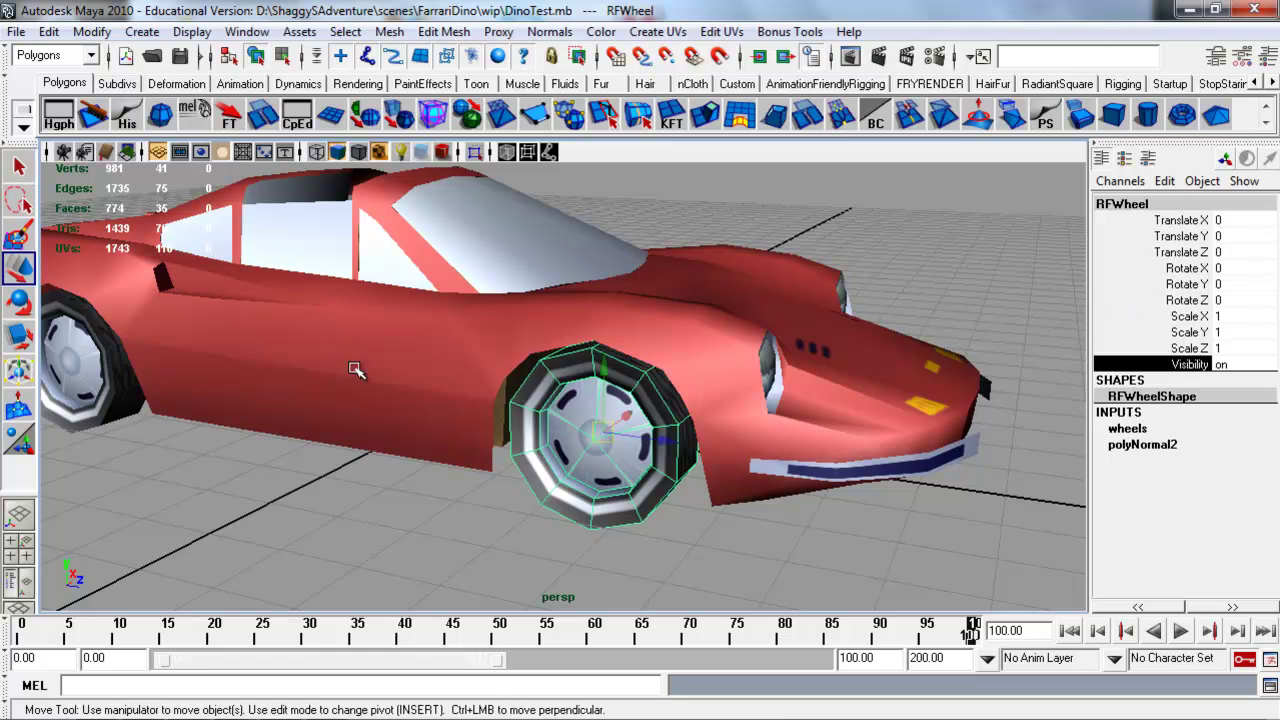
# Try raising the front wheel by setting its Translate Y to 2, and set the value back to 0
pyautogui.moveTo(1218, 222); pyautogui.dragTo(1221, 223)
pyautogui.click(1200, 222)
pyautogui.click(1224, 234)
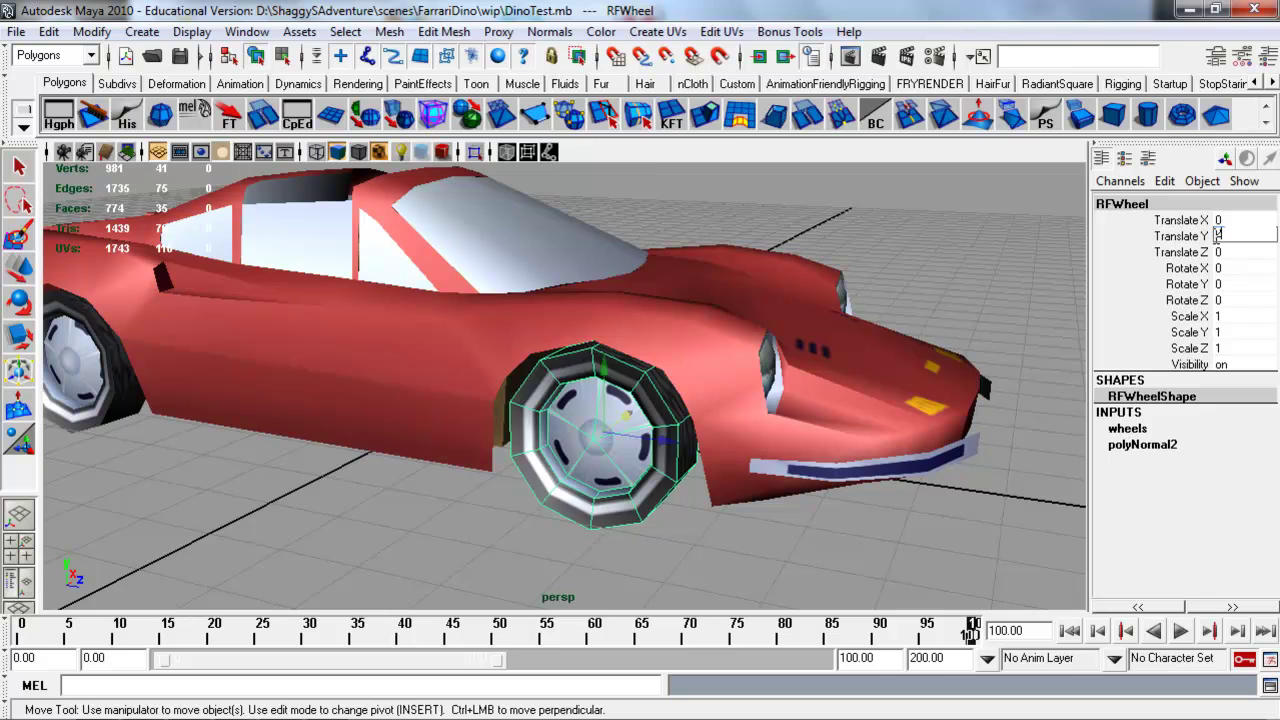
pyautogui.write('4')
pyautogui.press('Return')
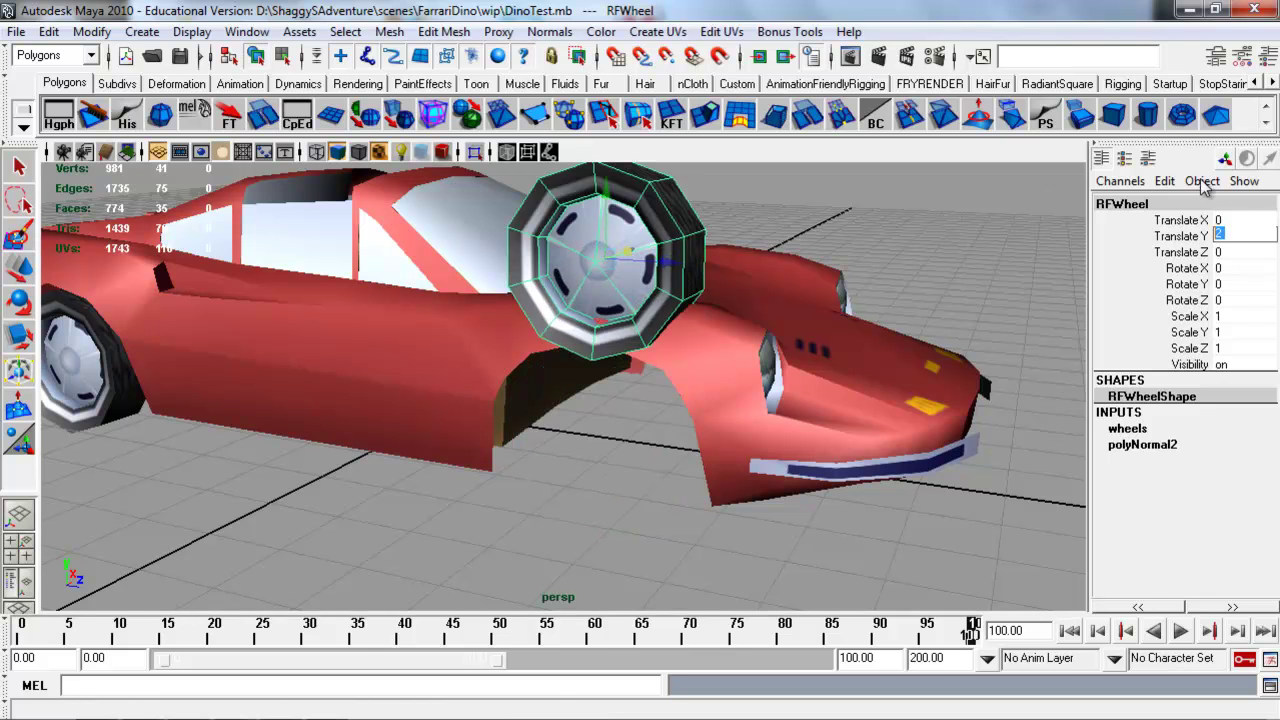
pyautogui.press('Return')
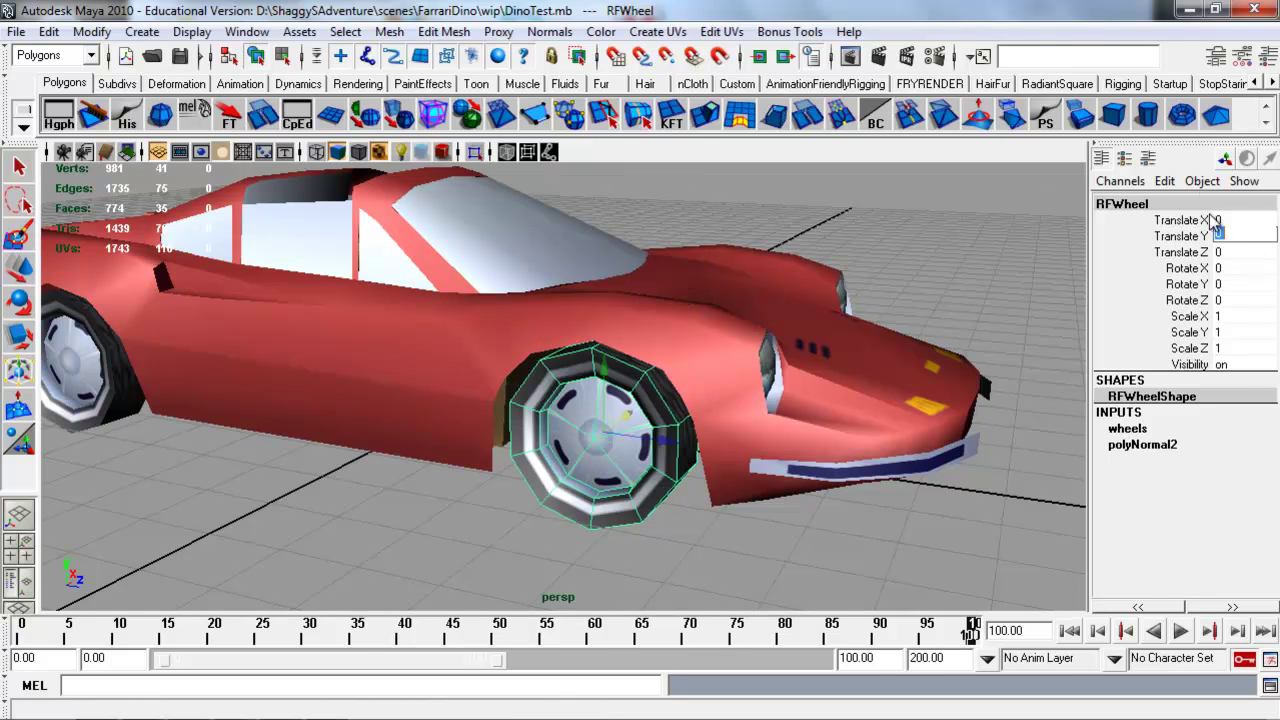
# Activate the Rotate tool and set the front wheel's Rotate X to 20
pyautogui.click(1221, 285)
pyautogui.click(1222, 298)
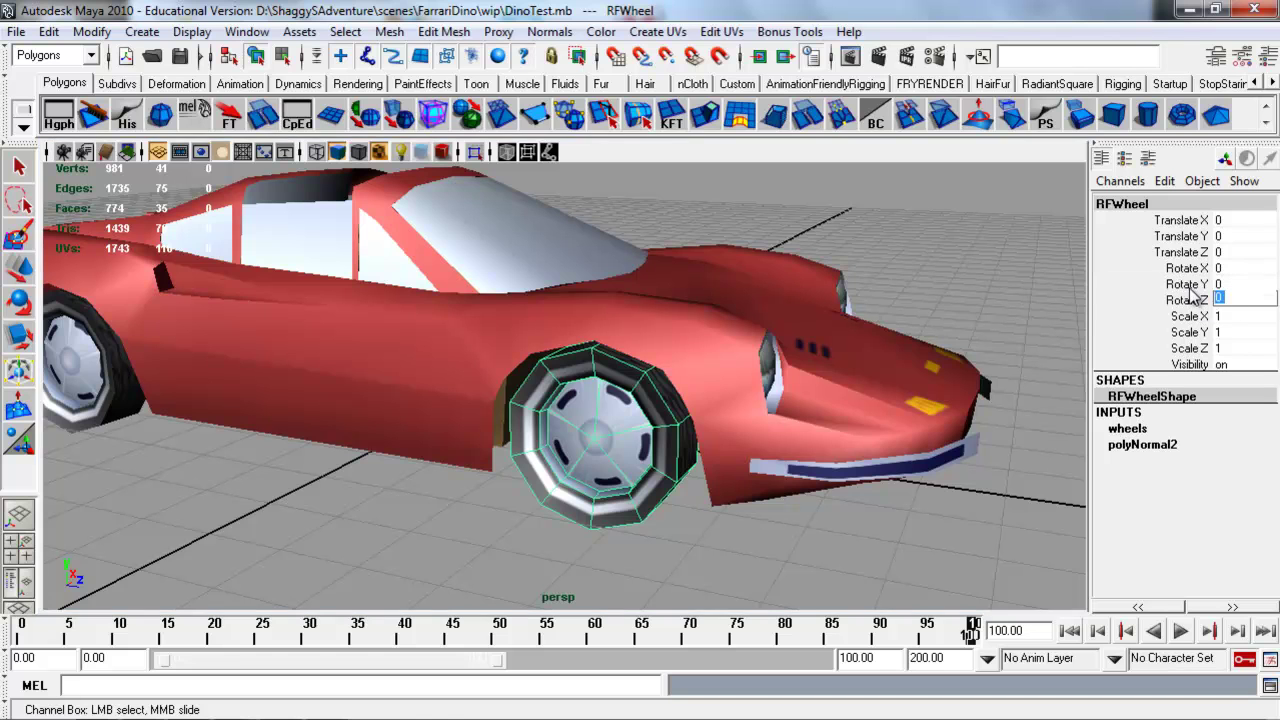
pyautogui.click(1194, 300)
pyautogui.press('e')
pyautogui.click(1222, 267)
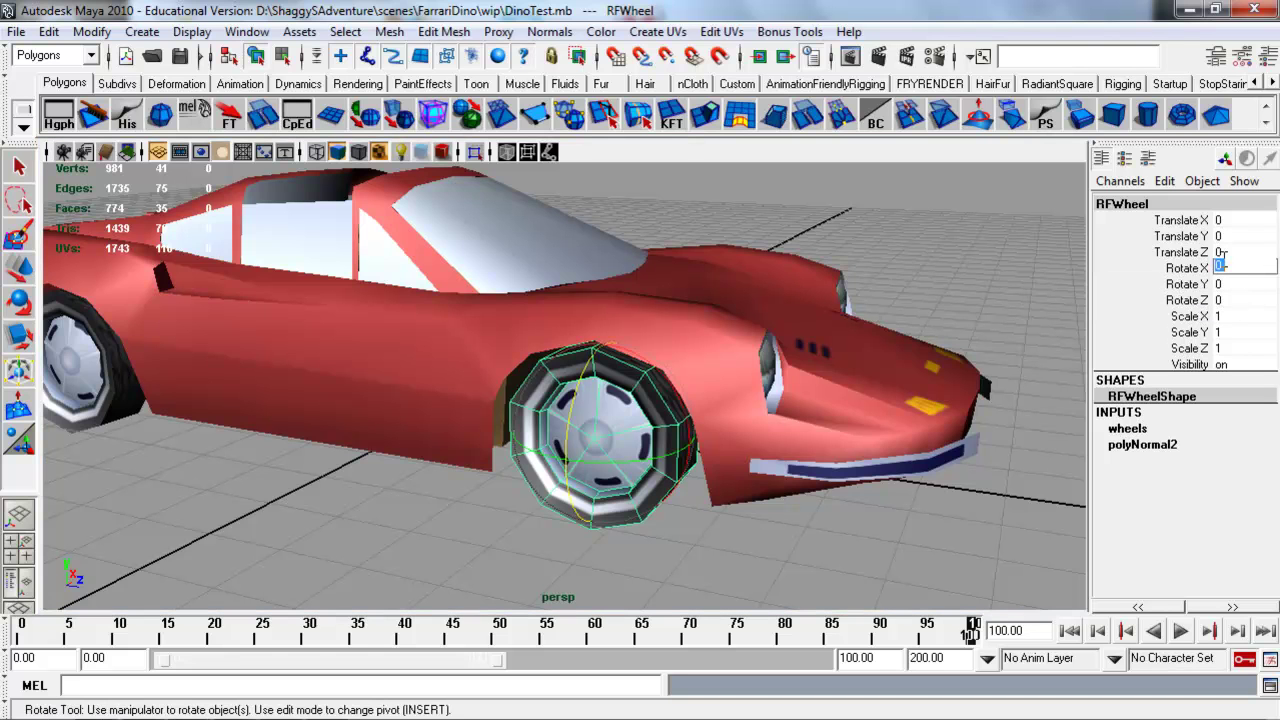
pyautogui.press('Return')
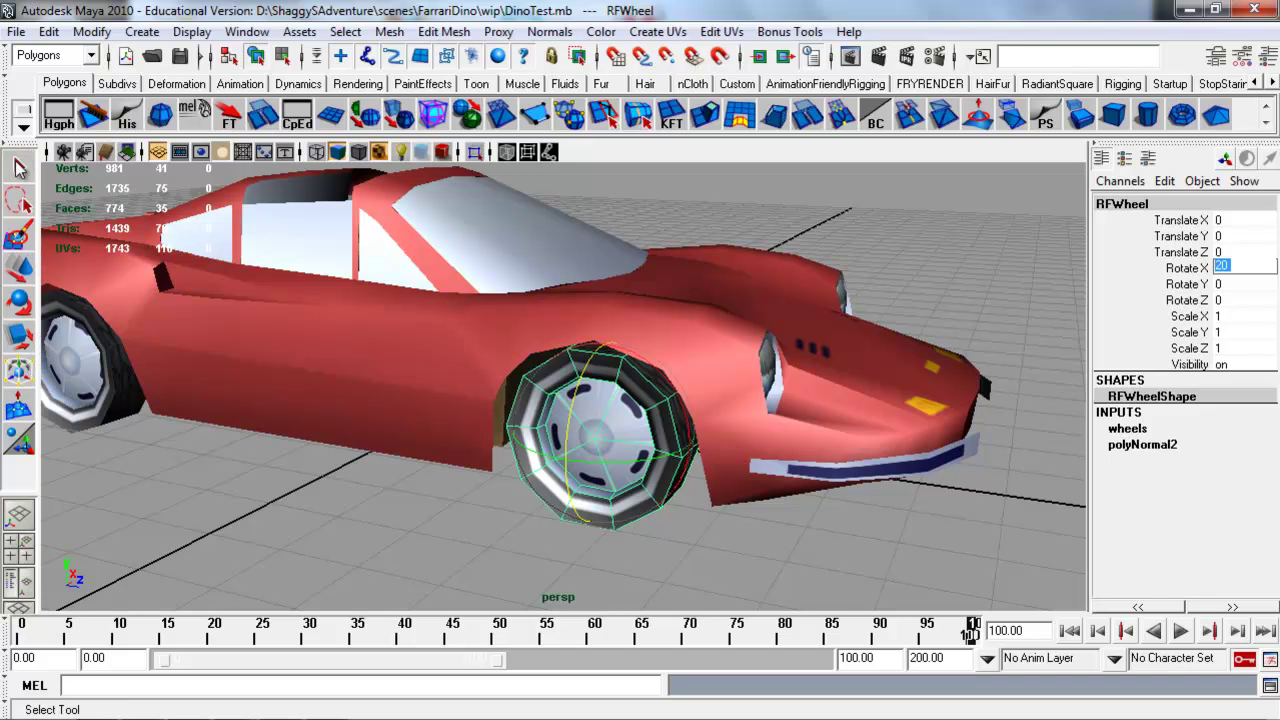
# Use the Select tool to pick the car body, and reselect the right front wheel
pyautogui.click(22, 172)
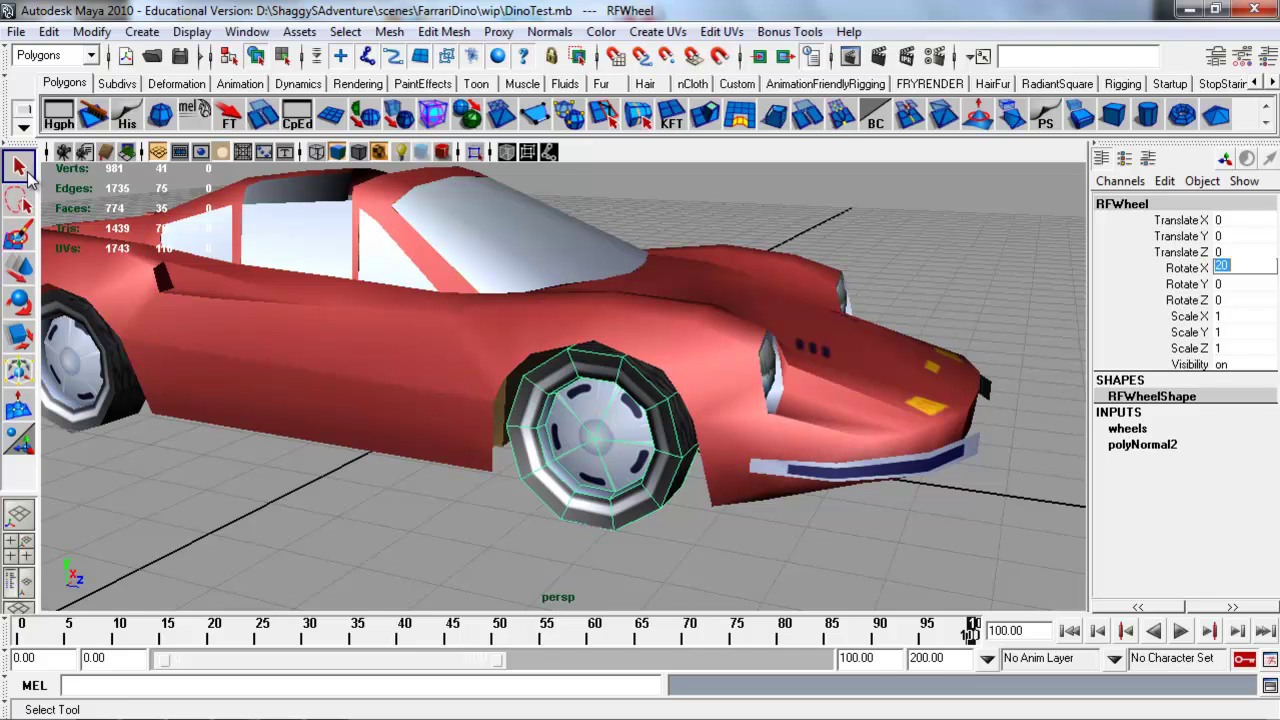
pyautogui.click(198, 322)
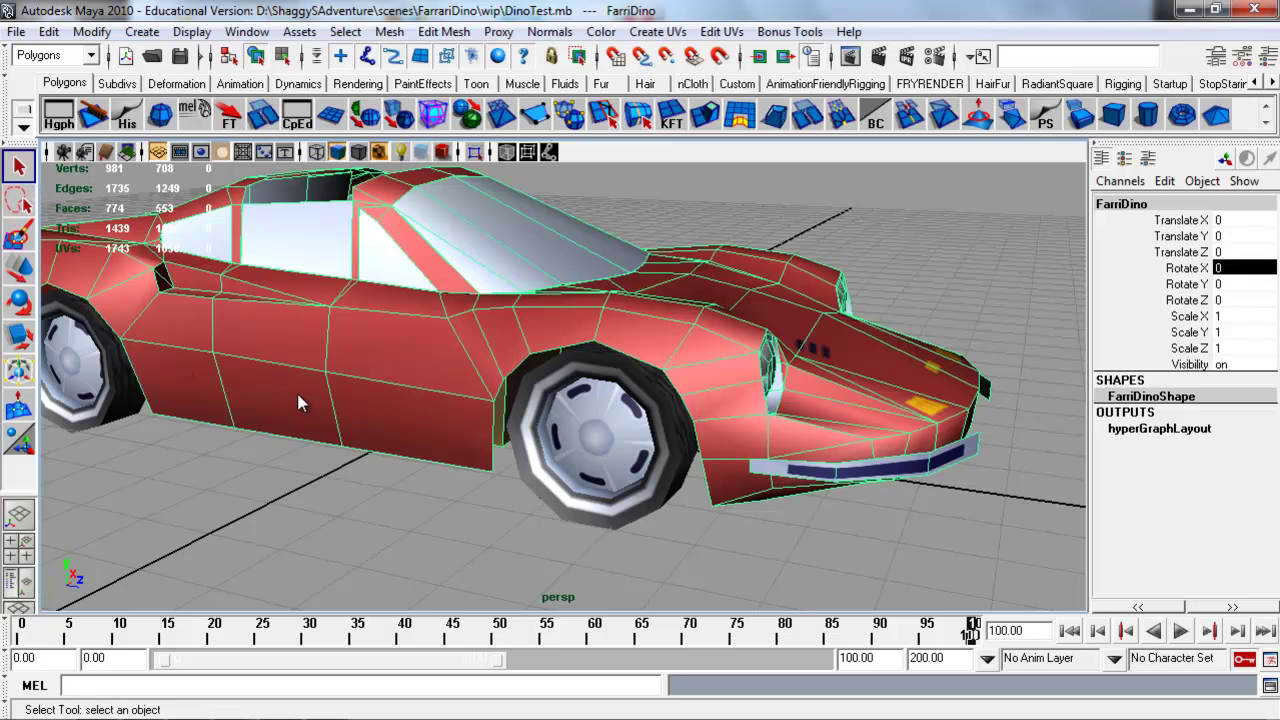
pyautogui.click(578, 445)
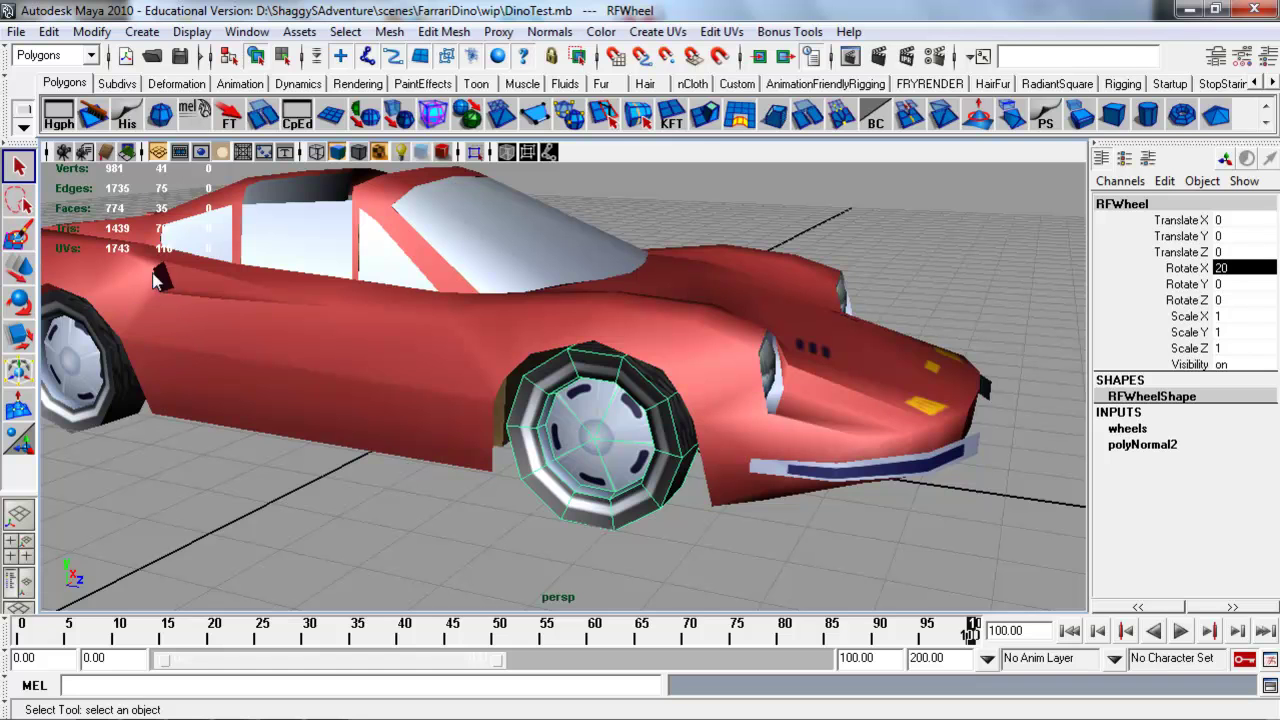
# Move the front wheel up out of its arch, to about 2.27 in Y and 0.06 in Z
pyautogui.click(22, 276)
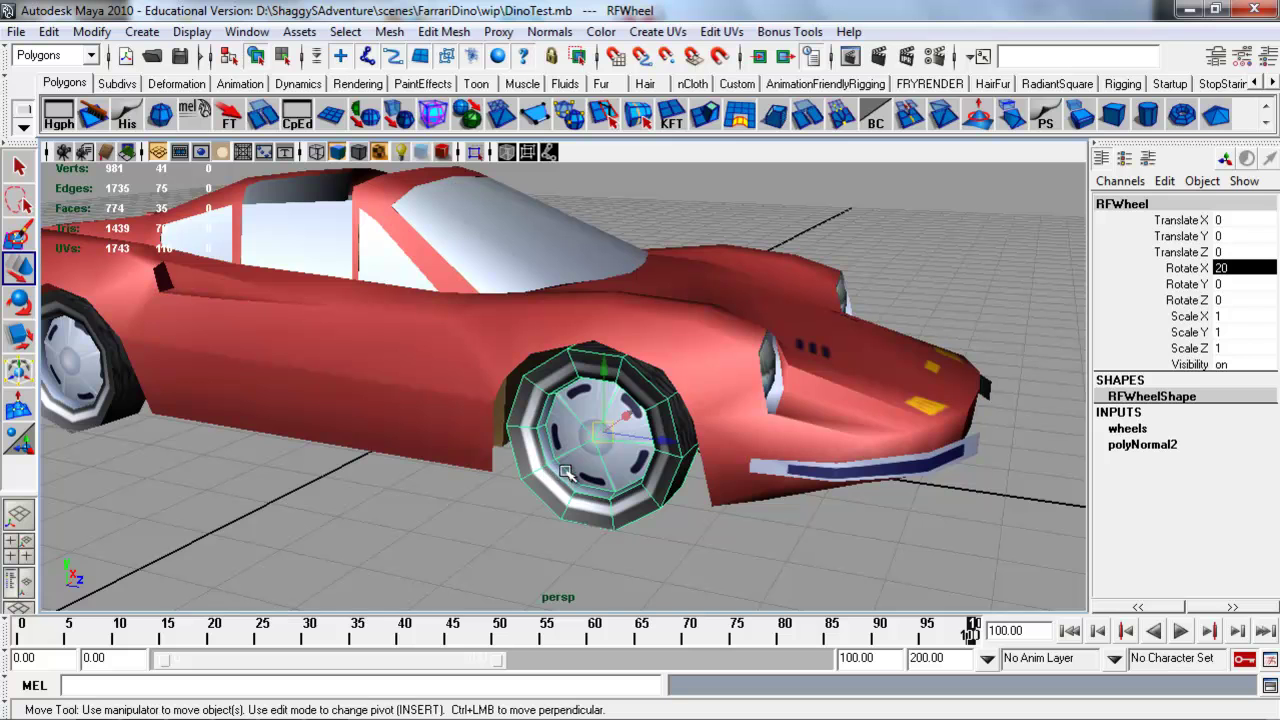
pyautogui.moveTo(668, 441); pyautogui.dragTo(611, 172)
pyautogui.scroll(-5, 554, 191)
pyautogui.keyDown('alt'); pyautogui.moveTo(624, 246); pyautogui.dragTo(477, 251); pyautogui.keyUp('alt')
pyautogui.keyDown('alt'); pyautogui.moveTo(593, 348); pyautogui.dragTo(450, 356); pyautogui.keyUp('alt')
pyautogui.scroll(4, 548, 376)
pyautogui.keyDown('alt'); pyautogui.moveTo(548, 376); pyautogui.dragTo(916, 350); pyautogui.keyUp('alt')
pyautogui.keyDown('alt'); pyautogui.moveTo(656, 286); pyautogui.dragTo(535, 392); pyautogui.keyUp('alt')
pyautogui.keyDown('alt'); pyautogui.moveTo(600, 394); pyautogui.dragTo(783, 400, button='right'); pyautogui.keyUp('alt')
pyautogui.keyDown('alt'); pyautogui.moveTo(665, 395); pyautogui.dragTo(549, 372); pyautogui.keyUp('alt')
# Enlarge the wheel's move manipulator and examine its three axis handles from several angles
pyautogui.press('=')
pyautogui.press('=')
pyautogui.press('=')
pyautogui.press('=')
pyautogui.keyDown('alt'); pyautogui.moveTo(601, 300); pyautogui.dragTo(700, 306); pyautogui.keyUp('alt')
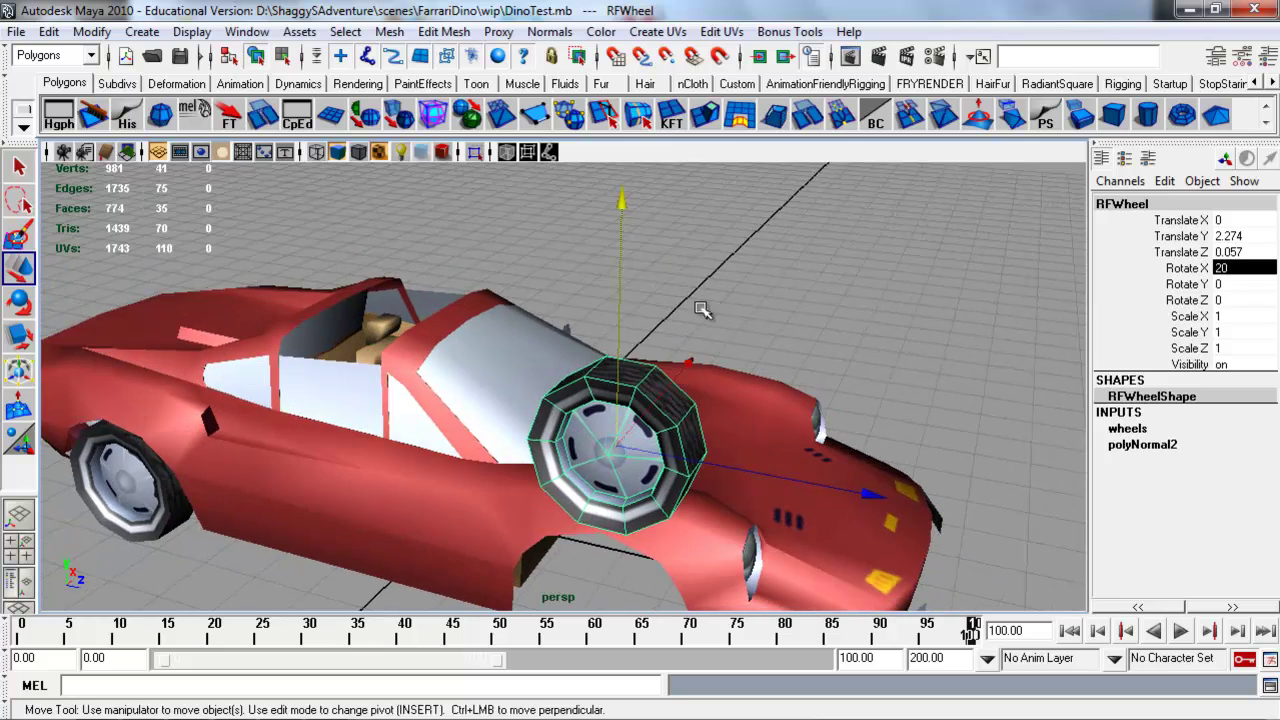
pyautogui.click(676, 422)
pyautogui.keyDown('alt'); pyautogui.moveTo(680, 426); pyautogui.dragTo(682, 357); pyautogui.keyUp('alt')
pyautogui.click(674, 350)
pyautogui.keyDown('alt'); pyautogui.moveTo(682, 357); pyautogui.dragTo(622, 352, button='right'); pyautogui.keyUp('alt')
pyautogui.keyDown('alt'); pyautogui.moveTo(660, 329); pyautogui.dragTo(629, 329); pyautogui.keyUp('alt')
pyautogui.keyDown('alt'); pyautogui.moveTo(630, 332); pyautogui.dragTo(625, 379, button='middle'); pyautogui.keyUp('alt')
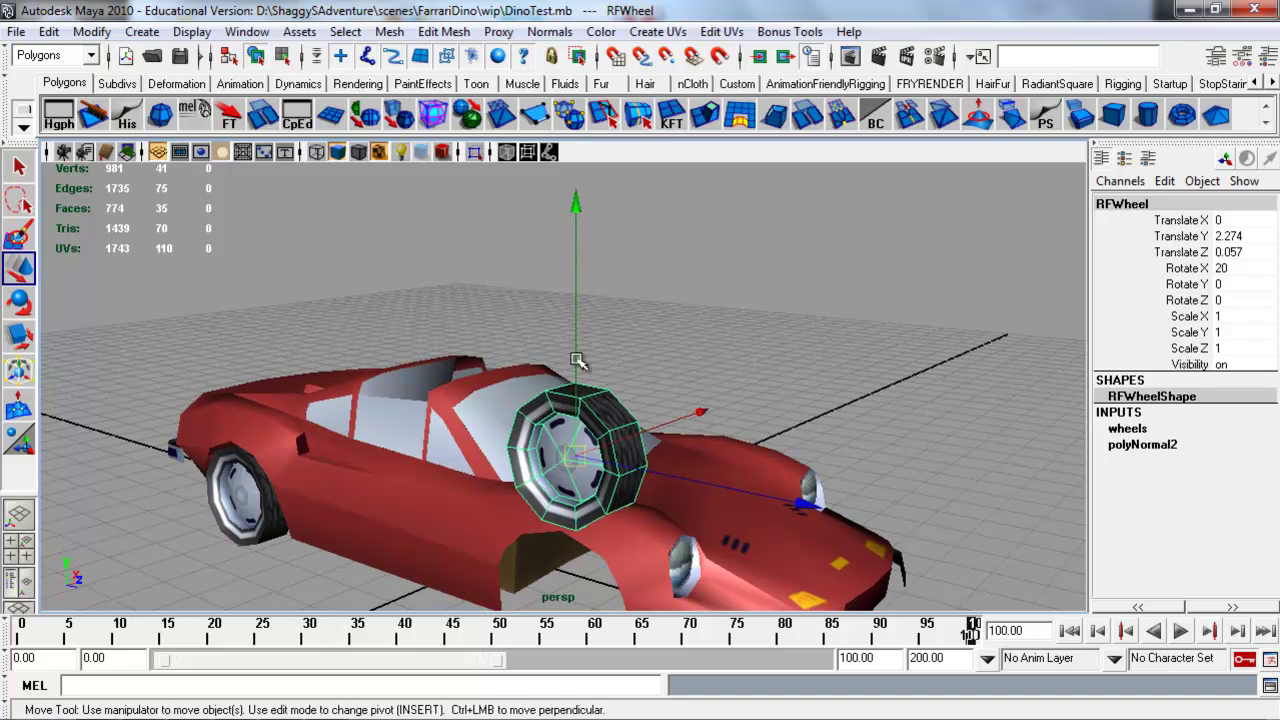
# Move the wheel along its X axis to about 0.37 and along its Z axis to about -0.54, and deselect it
pyautogui.moveTo(700, 412)
pyautogui.mouseDown()
pyautogui.moveTo(763, 374)
pyautogui.moveTo(700, 415)
pyautogui.mouseUp()
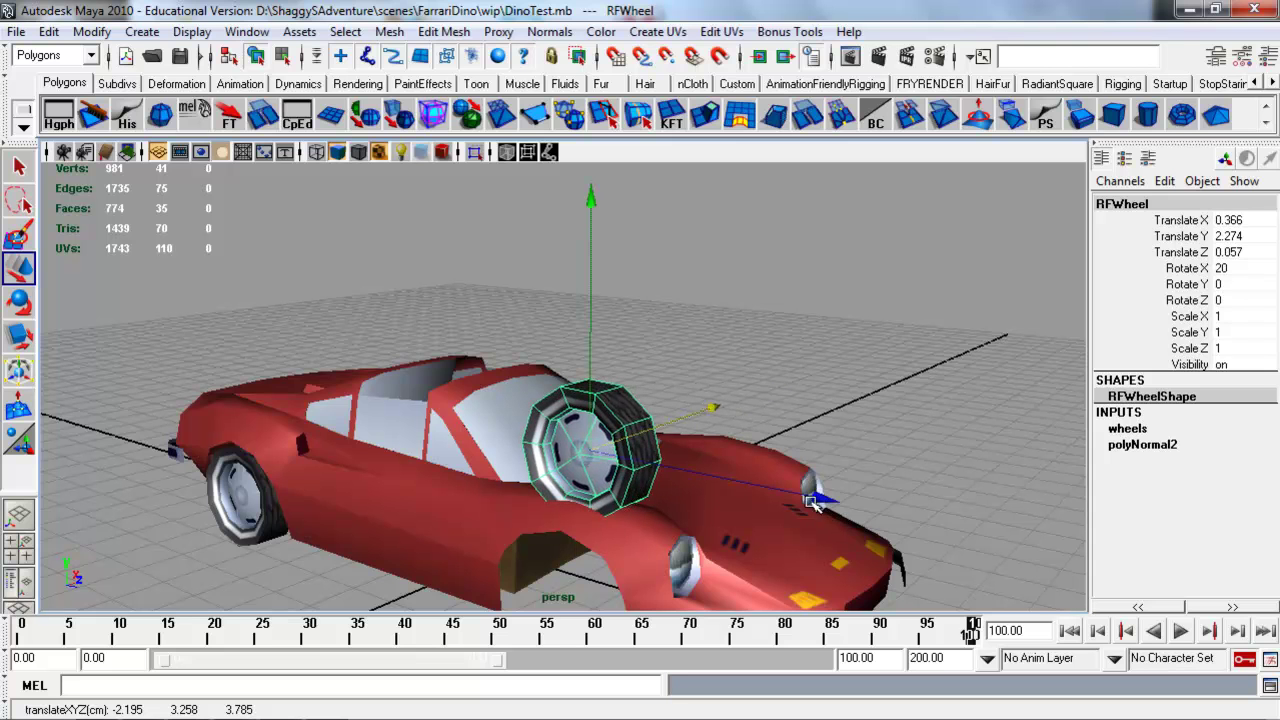
pyautogui.moveTo(820, 500); pyautogui.dragTo(790, 512)
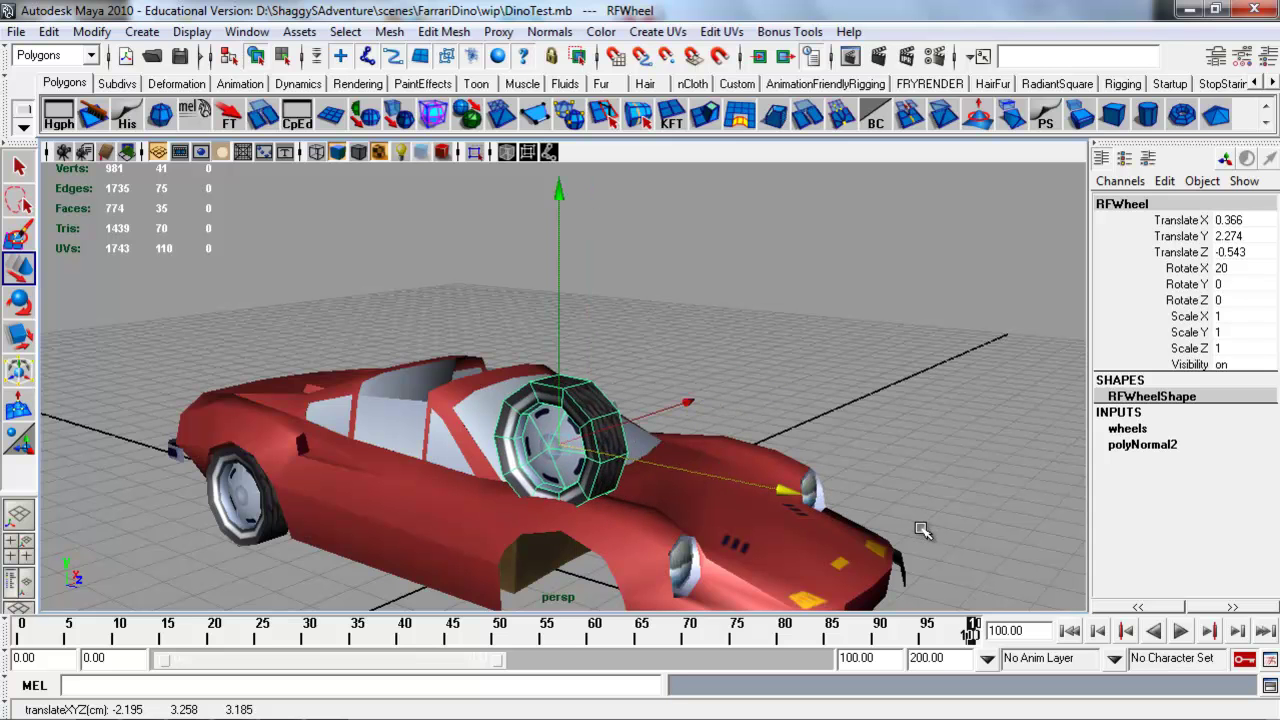
pyautogui.keyDown('alt'); pyautogui.moveTo(724, 390); pyautogui.dragTo(694, 380, button='right'); pyautogui.keyUp('alt')
pyautogui.keyDown('alt'); pyautogui.moveTo(719, 425); pyautogui.dragTo(766, 394); pyautogui.keyUp('alt')
pyautogui.click(678, 368)
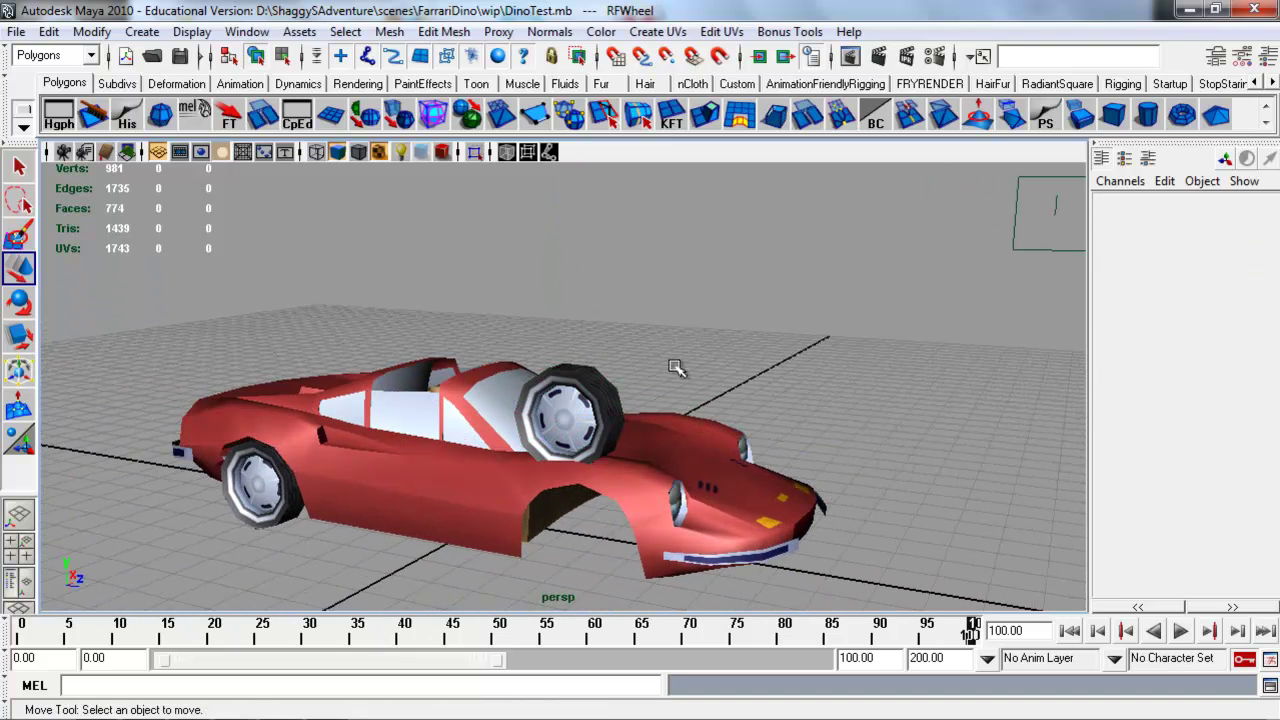
# Reselect the wheel and shift it along single axes, to about -0.30 in X and 2.25 in Y
pyautogui.click(588, 395)
pyautogui.click(569, 330)
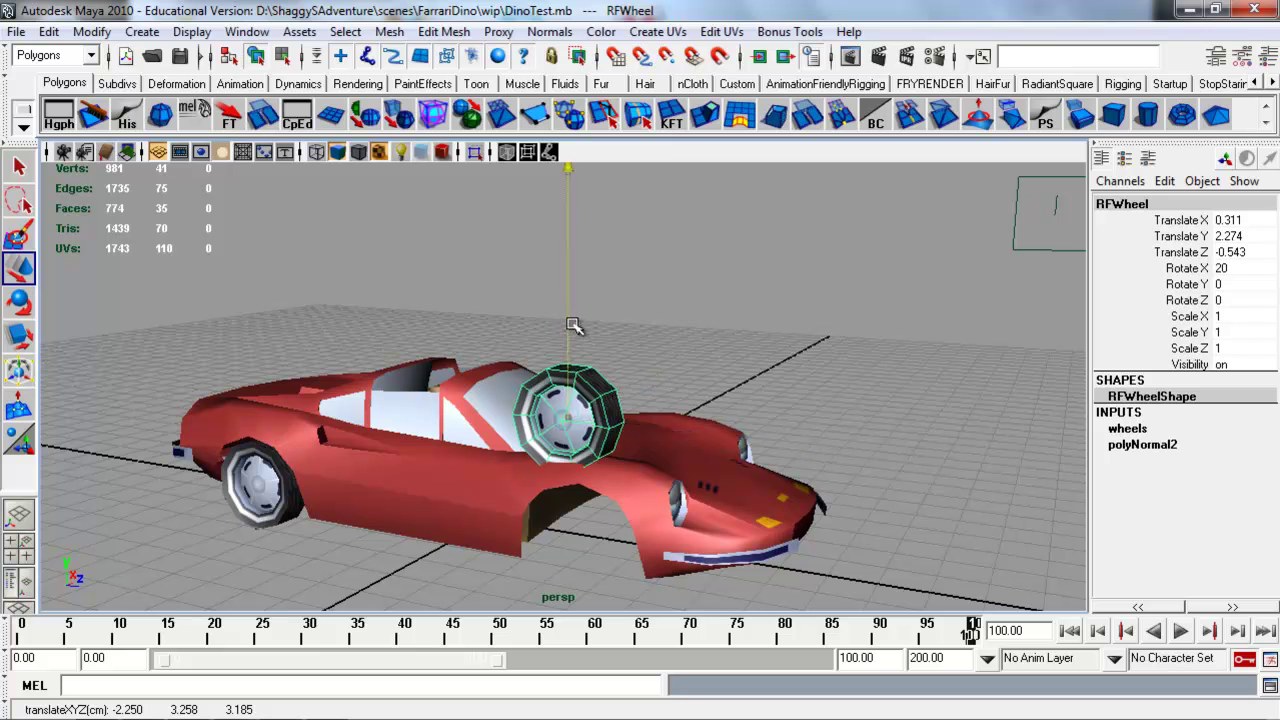
pyautogui.moveTo(805, 446); pyautogui.dragTo(807, 446)
pyautogui.click(660, 380)
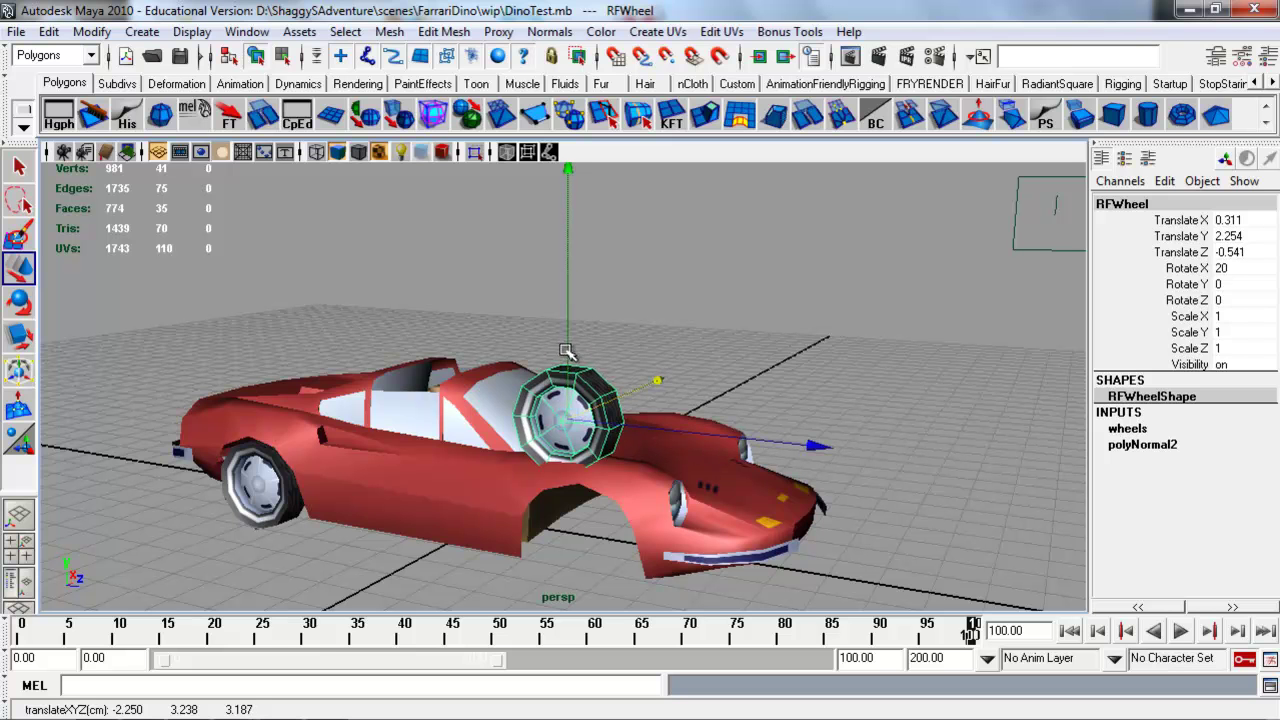
pyautogui.keyDown('alt'); pyautogui.moveTo(684, 360); pyautogui.dragTo(668, 382); pyautogui.keyUp('alt')
# In the side view, move the front wheel back into its wheel arch, at about 0 in Y and 0.015 in Z
pyautogui.press('space')
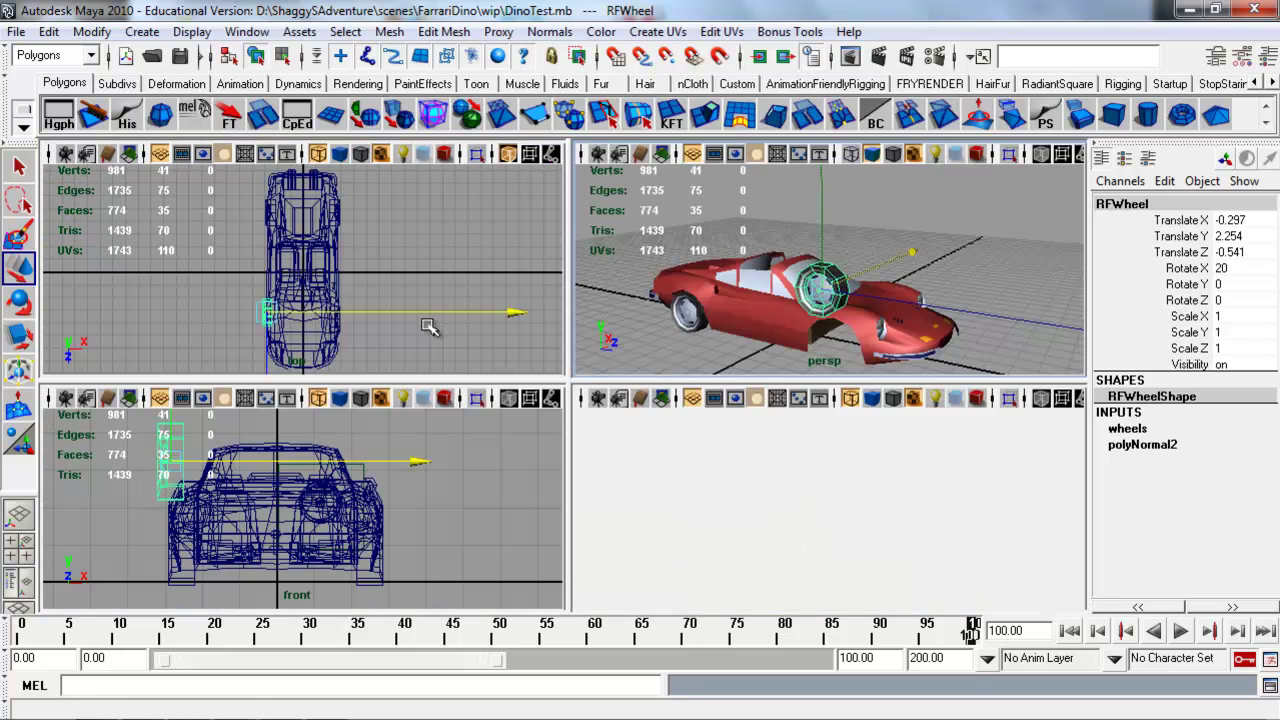
pyautogui.press('space')
pyautogui.moveTo(350, 320); pyautogui.dragTo(317, 451)
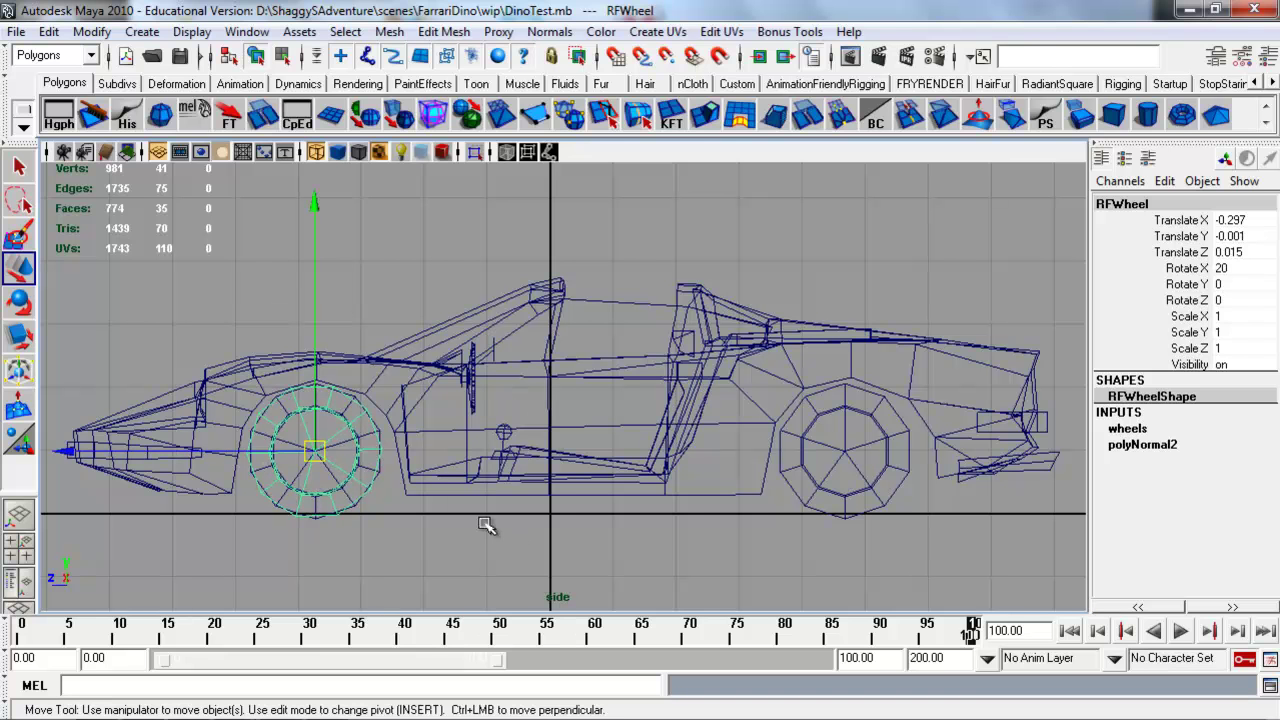
# In the front view, align the wheel with the car body, at about 0 in X and -0.05 in Y
pyautogui.press('space')
pyautogui.press('space')
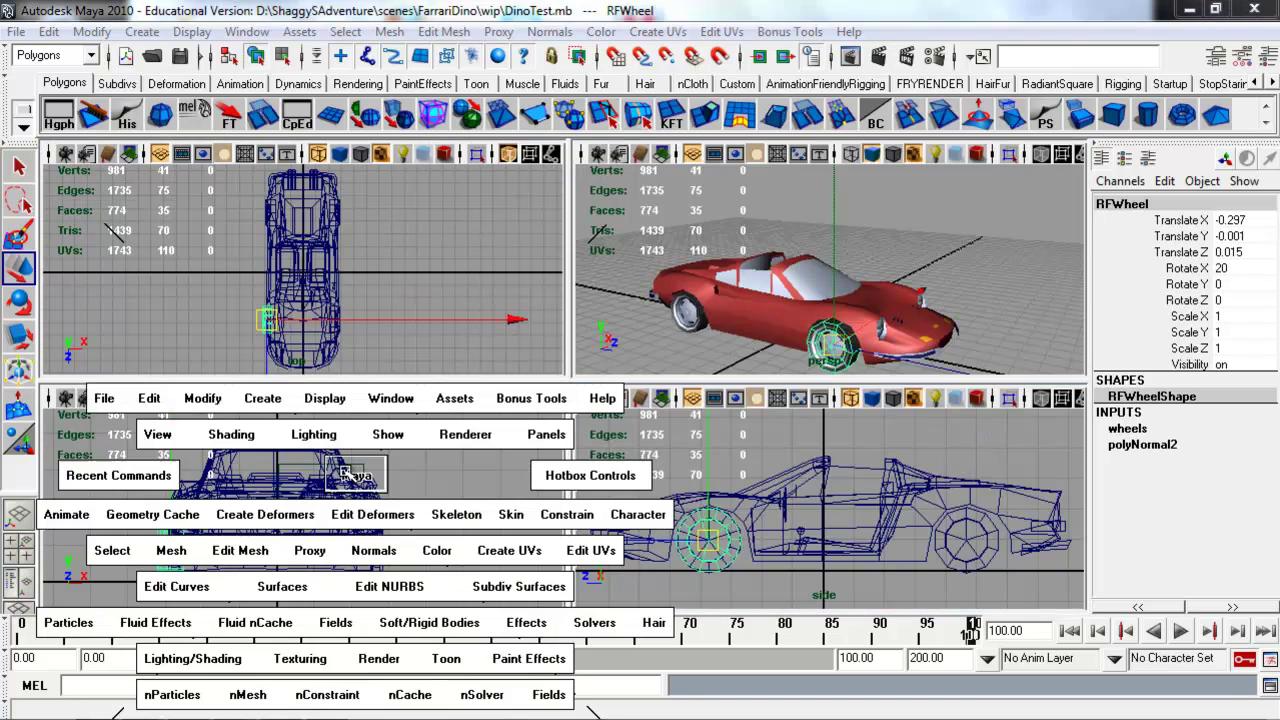
pyautogui.moveTo(548, 461); pyautogui.dragTo(573, 460)
pyautogui.moveTo(321, 459); pyautogui.dragTo(320, 461)
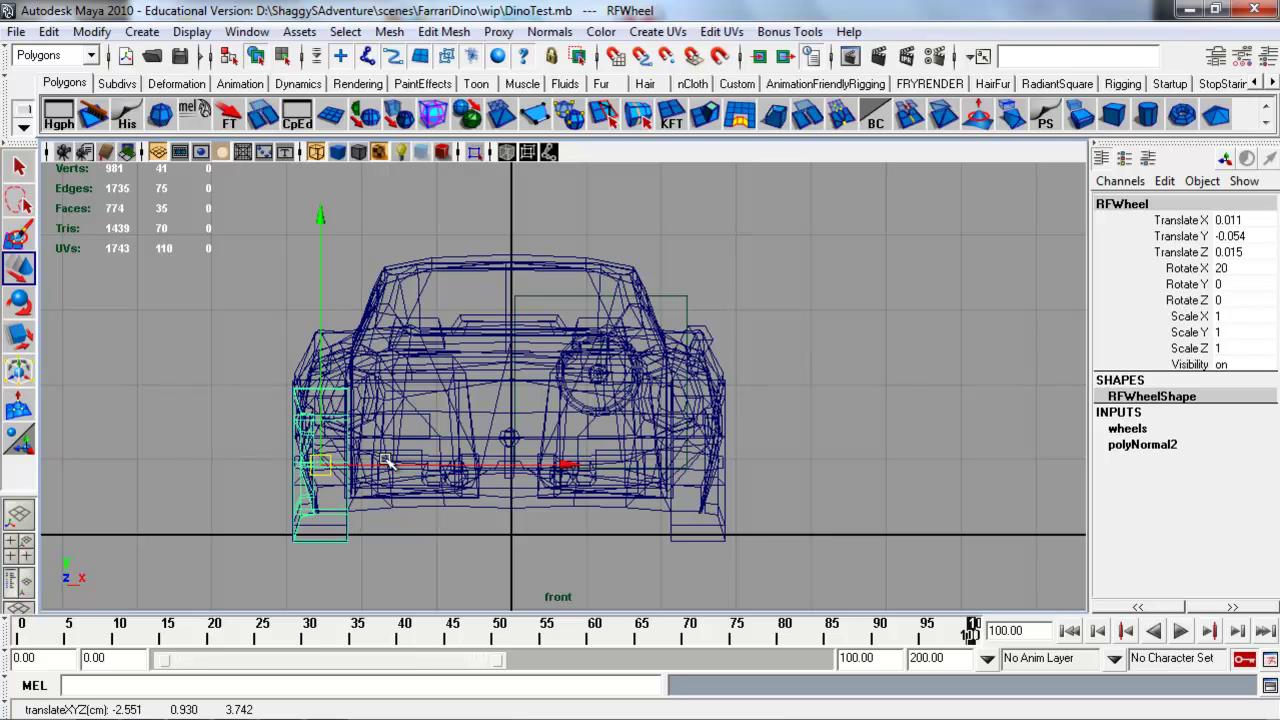
pyautogui.moveTo(566, 465); pyautogui.dragTo(562, 465)
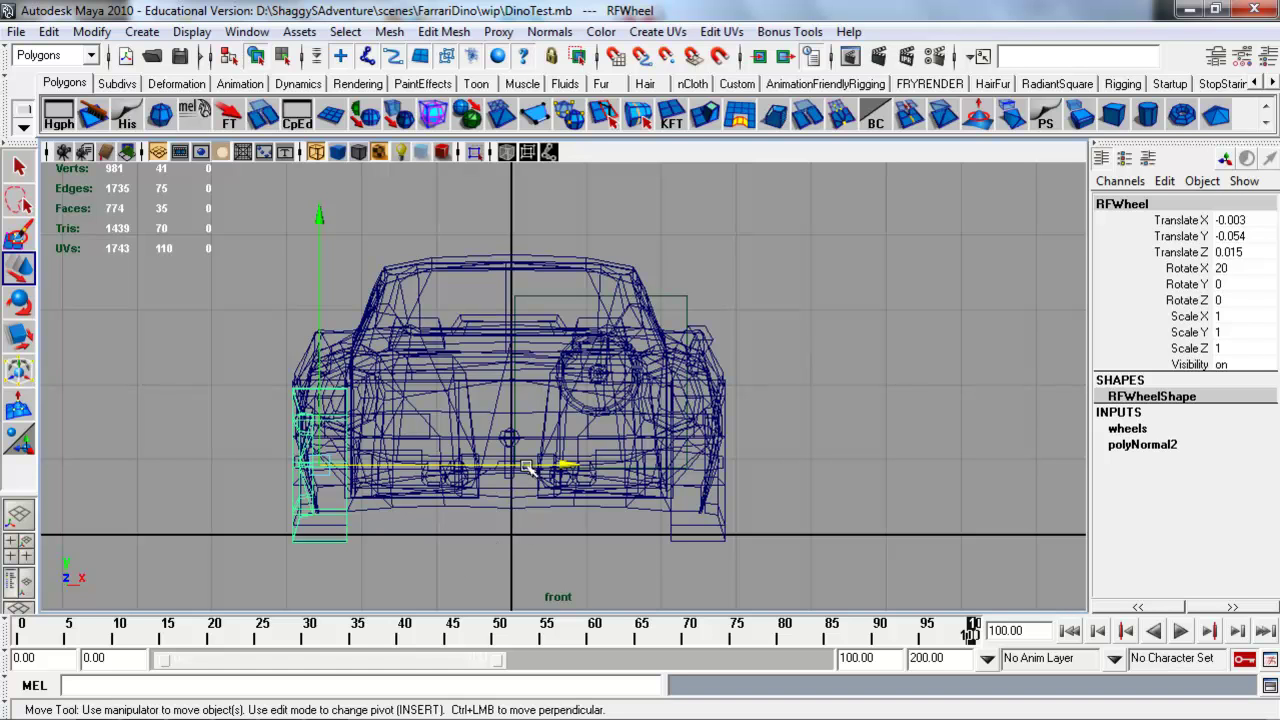
# Return to the full perspective view and check the wheel's fit on the car
pyautogui.press('space')
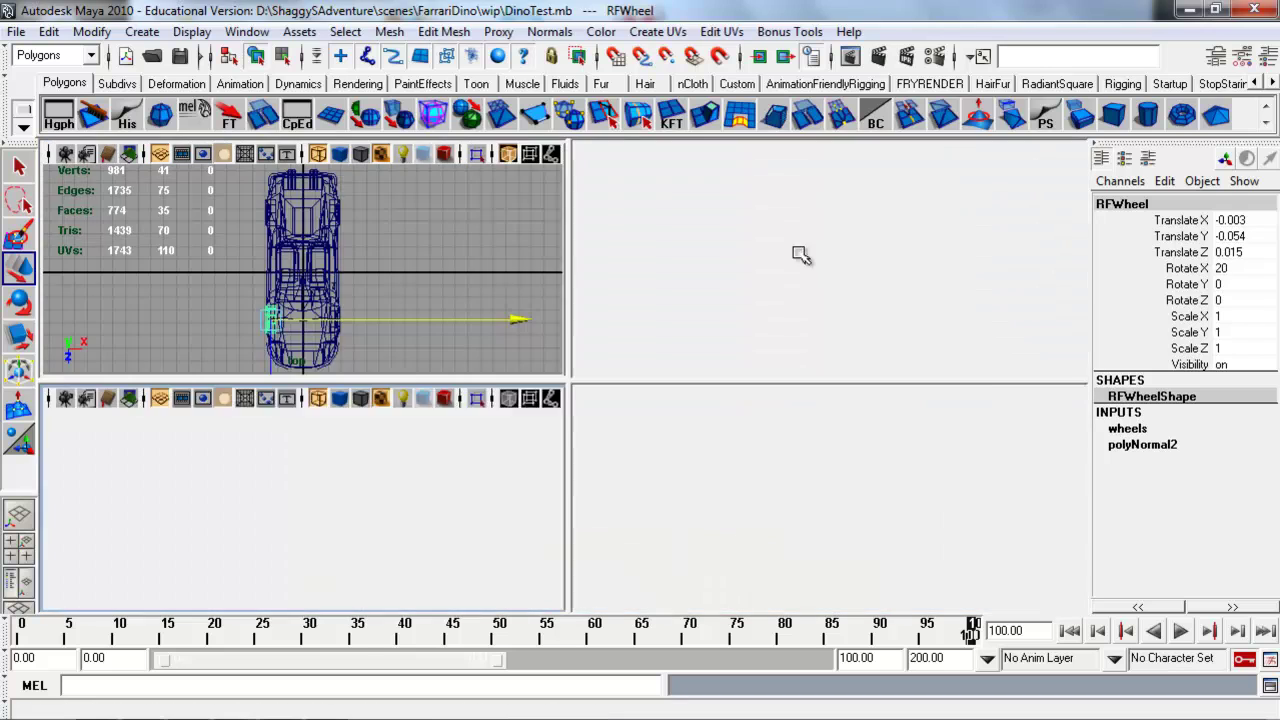
pyautogui.press('space')
pyautogui.keyDown('alt'); pyautogui.moveTo(683, 406); pyautogui.dragTo(690, 400, button='right'); pyautogui.keyUp('alt')
pyautogui.keyDown('alt'); pyautogui.moveTo(690, 400); pyautogui.dragTo(601, 335); pyautogui.keyUp('alt')
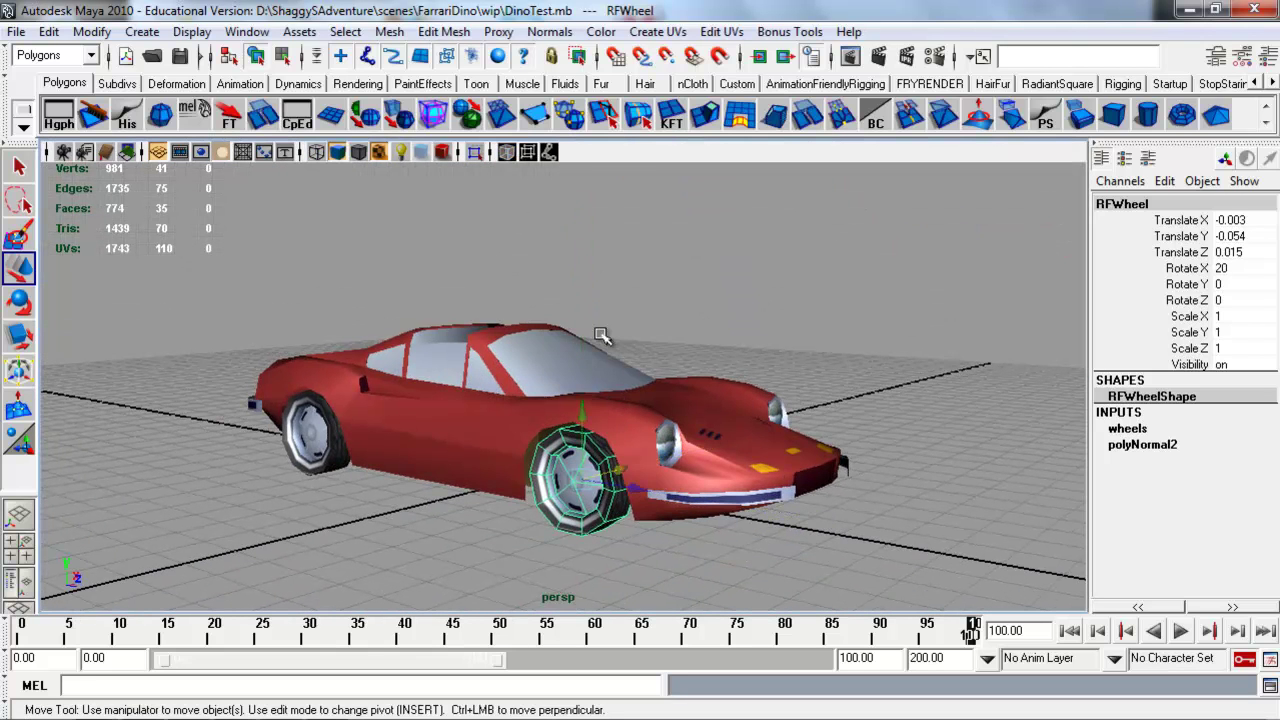
# Shift the front wheel freely out of its arch and set its Translate X, Y and Z to 0
pyautogui.moveTo(582, 486); pyautogui.dragTo(566, 488)
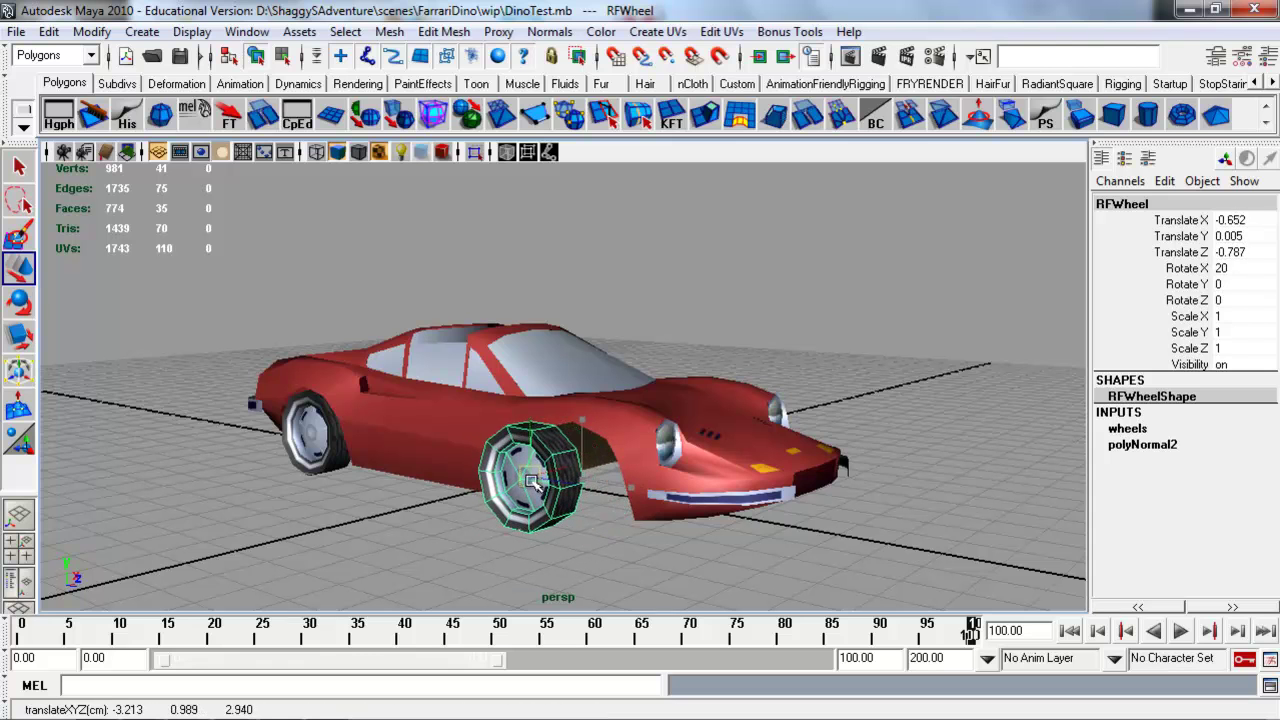
pyautogui.moveTo(566, 490)
pyautogui.mouseDown()
pyautogui.moveTo(589, 494)
pyautogui.moveTo(582, 484)
pyautogui.mouseUp()
pyautogui.moveTo(1245, 253); pyautogui.dragTo(1244, 229)
pyautogui.write('0')
pyautogui.press('Return')
# Activate the Rotate tool on the front wheel and set its Rotate X to 0
pyautogui.keyDown('alt'); pyautogui.moveTo(726, 453); pyautogui.dragTo(640, 444); pyautogui.keyUp('alt')
pyautogui.keyDown('alt'); pyautogui.moveTo(640, 444); pyautogui.dragTo(714, 463, button='right'); pyautogui.keyUp('alt')
pyautogui.keyDown('alt'); pyautogui.moveTo(650, 446); pyautogui.dragTo(640, 394, button='middle'); pyautogui.keyUp('alt')
pyautogui.keyDown('alt'); pyautogui.moveTo(634, 394); pyautogui.dragTo(678, 414); pyautogui.keyUp('alt')
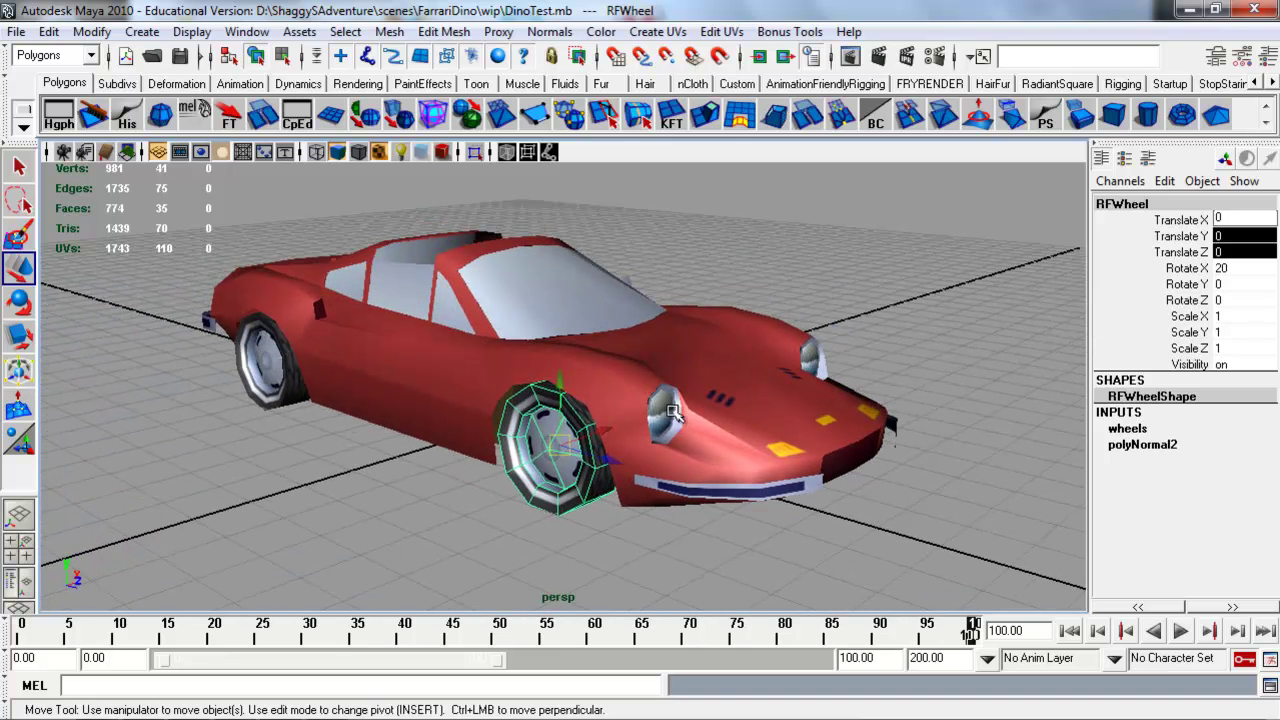
pyautogui.click(20, 301)
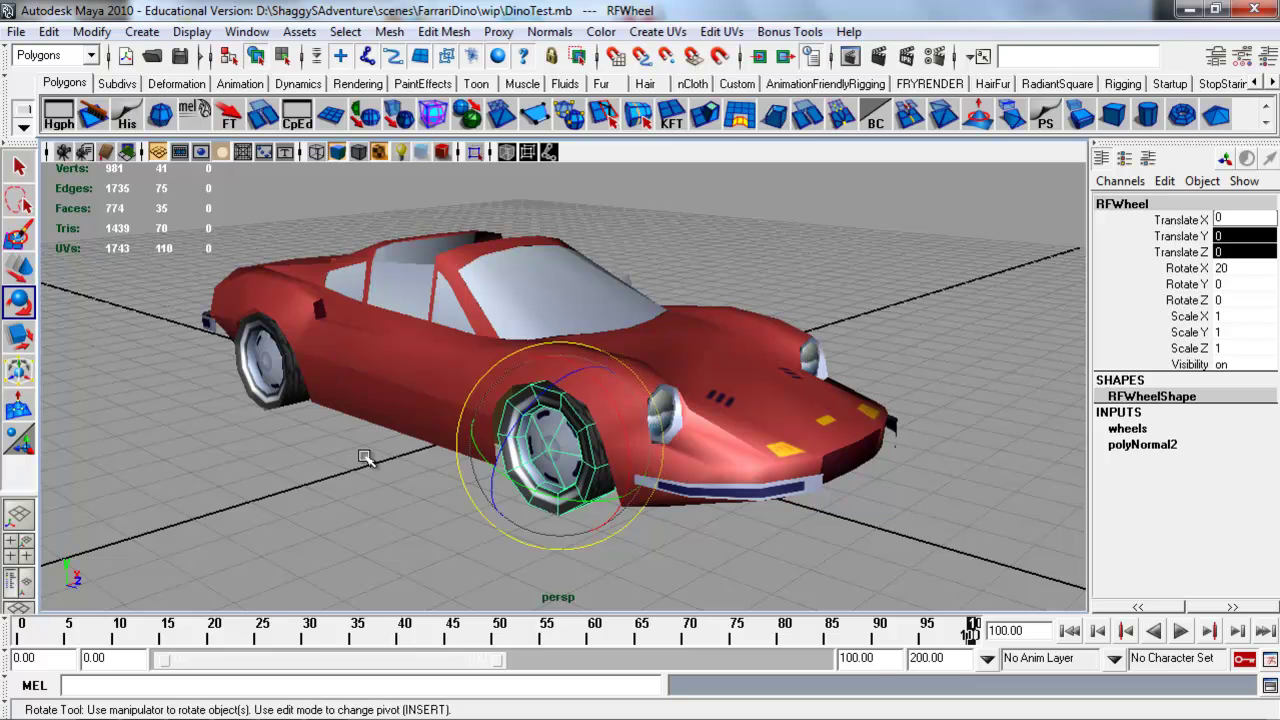
pyautogui.click(1225, 267)
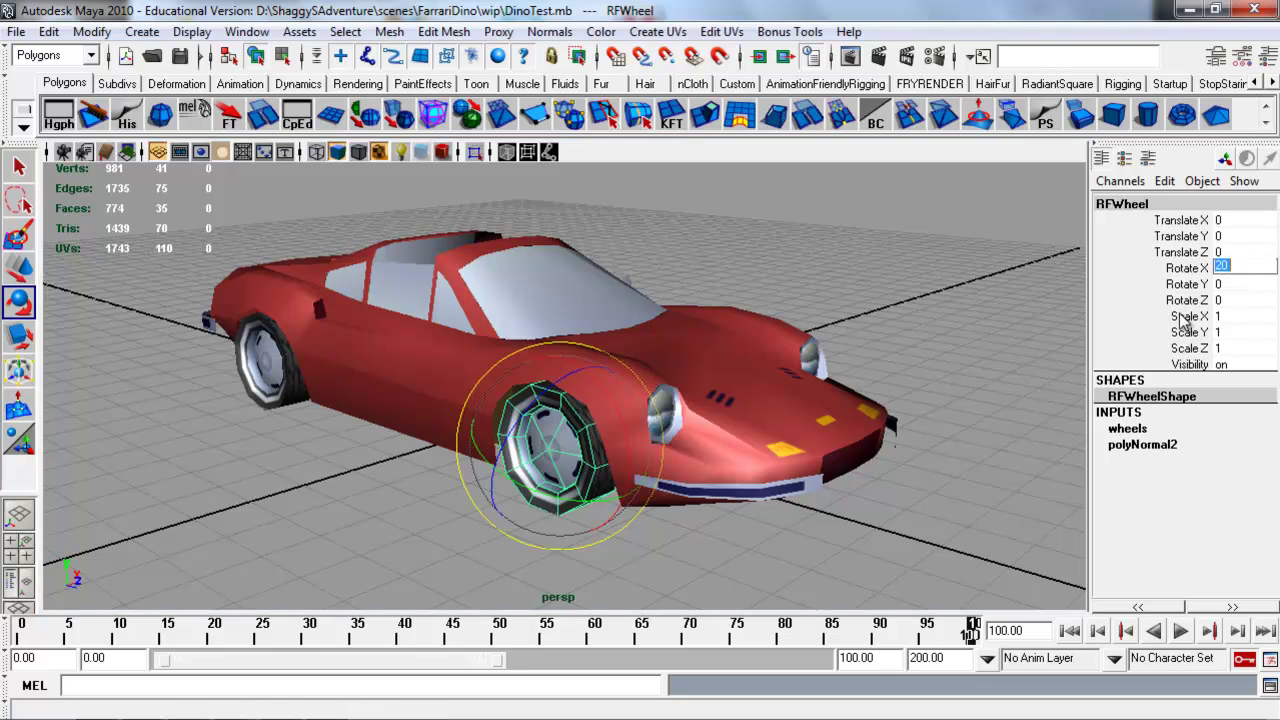
pyautogui.write('0')
pyautogui.press('Return')
# Rotate the front wheel around its single axes and in the view plane, to about 19, -48 and 20 degrees
pyautogui.keyDown('alt'); pyautogui.moveTo(690, 408); pyautogui.dragTo(711, 385); pyautogui.keyUp('alt')
pyautogui.moveTo(623, 376)
pyautogui.mouseDown()
pyautogui.moveTo(632, 410)
pyautogui.moveTo(600, 372)
pyautogui.moveTo(643, 445)
pyautogui.moveTo(622, 386)
pyautogui.mouseUp()
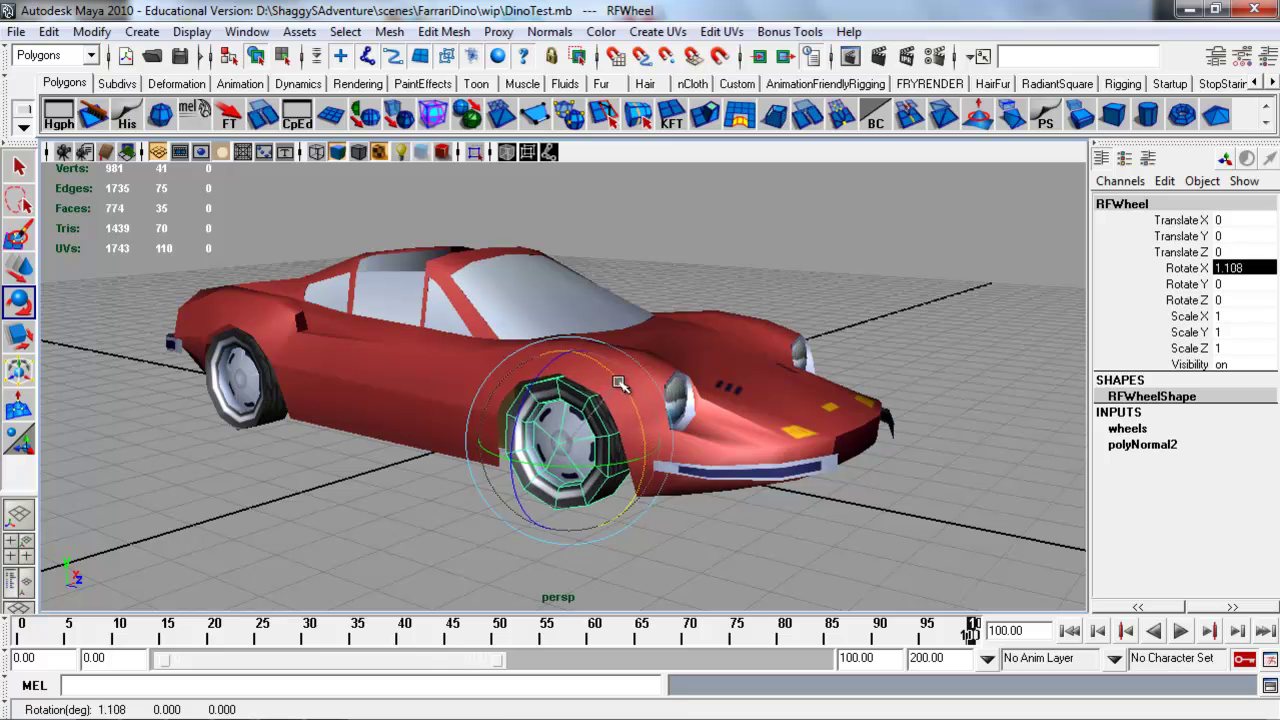
pyautogui.moveTo(548, 360); pyautogui.dragTo(529, 432)
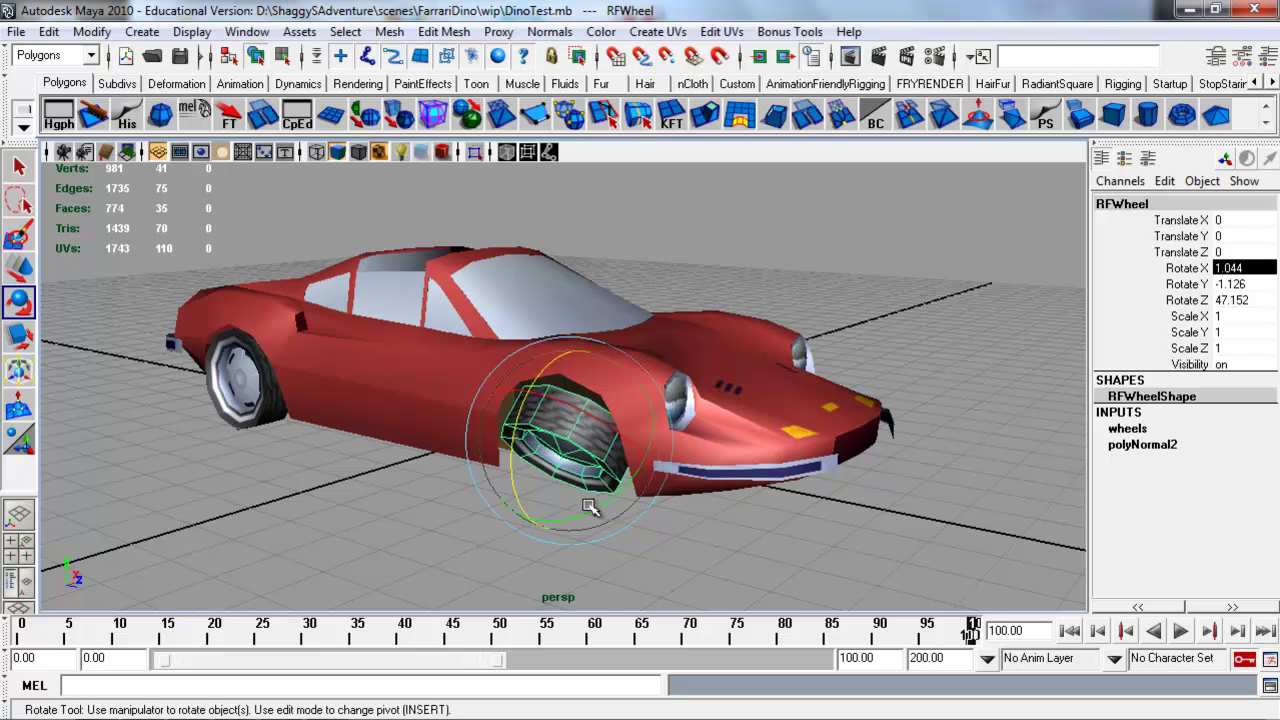
pyautogui.moveTo(618, 492); pyautogui.dragTo(557, 515)
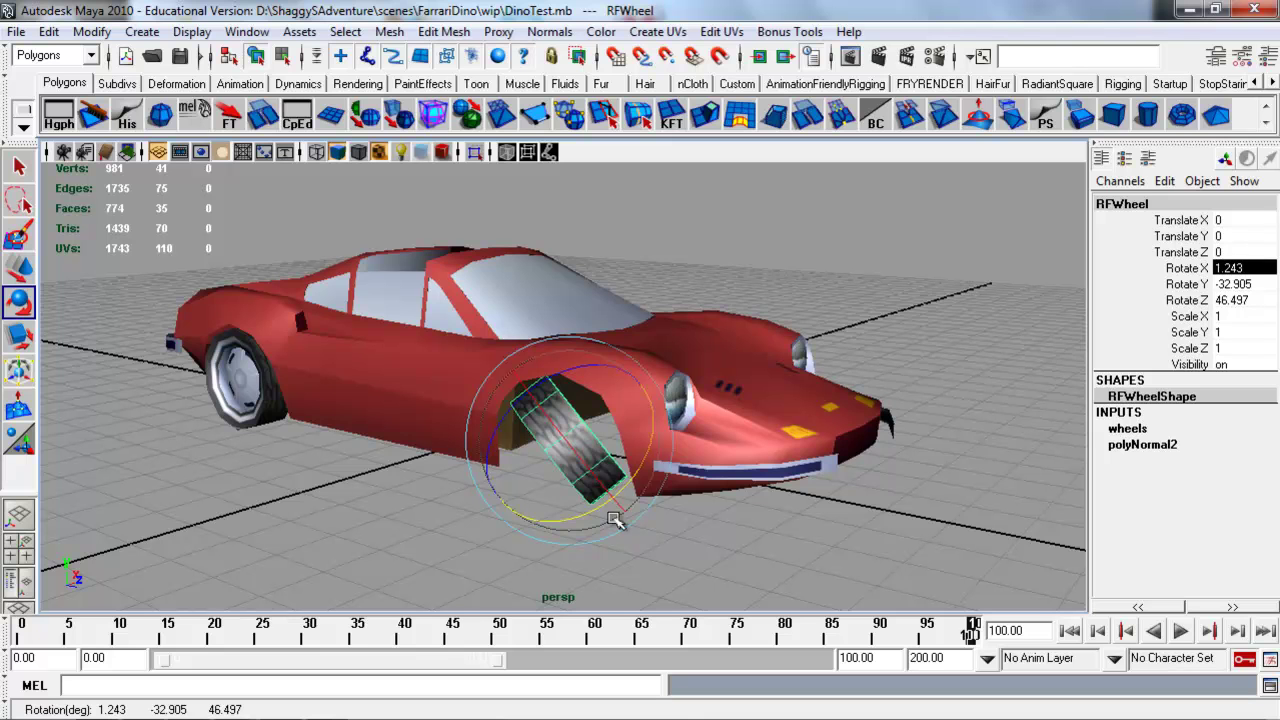
pyautogui.moveTo(583, 341); pyautogui.dragTo(612, 405)
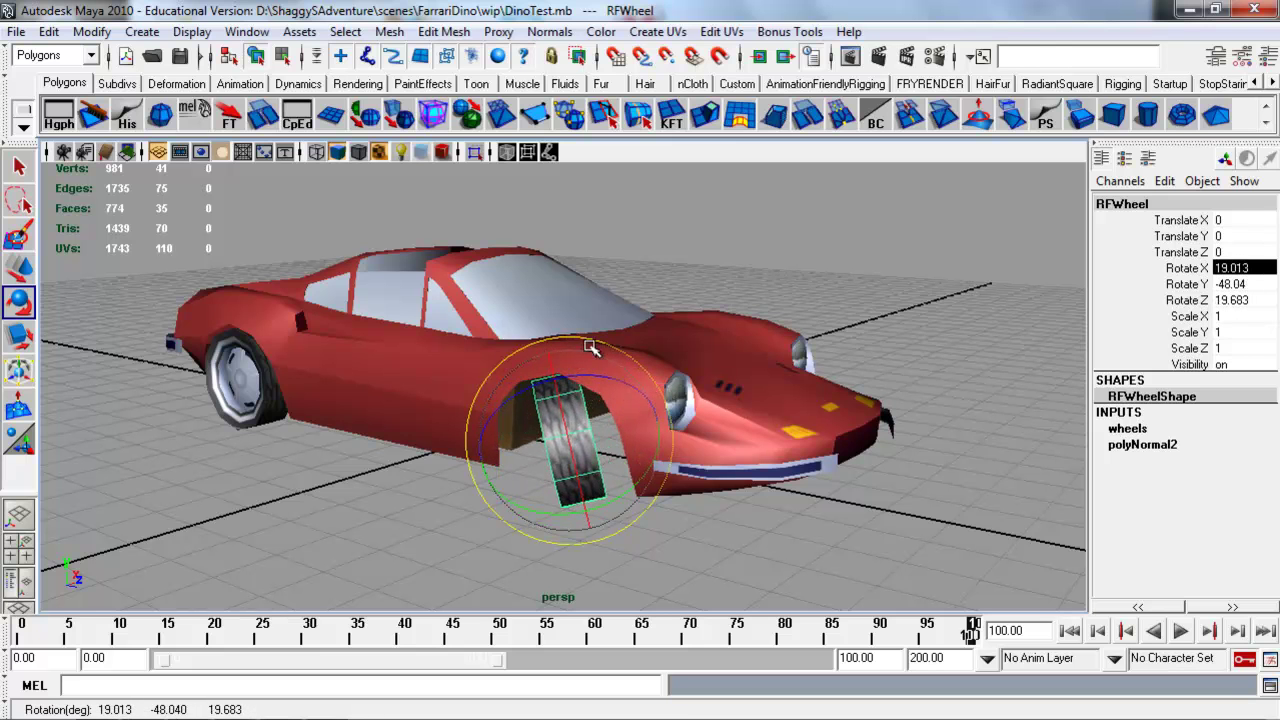
# Set the front wheel's Rotate X, Y and Z to 0
pyautogui.moveTo(1230, 300); pyautogui.dragTo(1218, 254)
pyautogui.write('0')
pyautogui.press('Return')
# Nudge the front wheel about 0.06 along X with the Move tool and set its Translate X to 0
pyautogui.moveTo(622, 466)
pyautogui.keyDown('alt'); pyautogui.mouseDown()
pyautogui.moveTo(610, 403)
pyautogui.moveTo(612, 451)
pyautogui.mouseUp(); pyautogui.keyUp('alt')
pyautogui.keyDown('alt'); pyautogui.moveTo(614, 452); pyautogui.dragTo(655, 458, button='right'); pyautogui.keyUp('alt')
pyautogui.keyDown('alt'); pyautogui.moveTo(626, 454); pyautogui.dragTo(612, 427); pyautogui.keyUp('alt')
pyautogui.press('w')
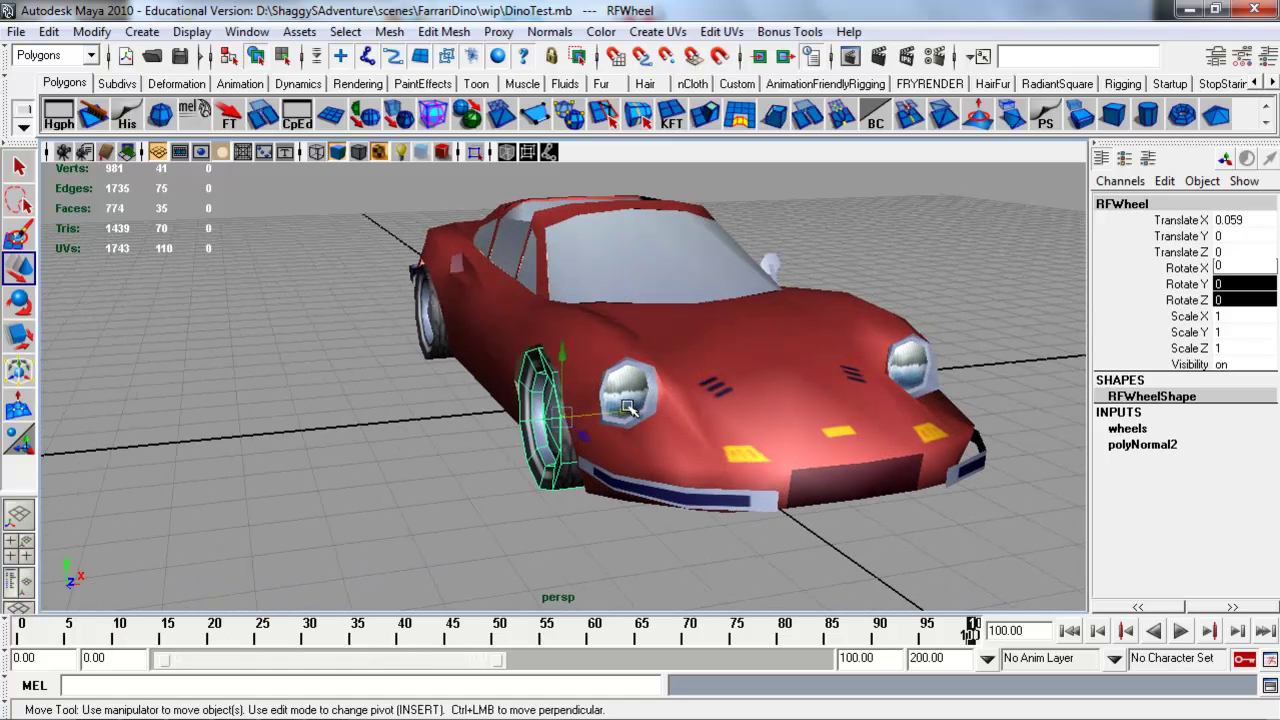
pyautogui.click(1232, 220)
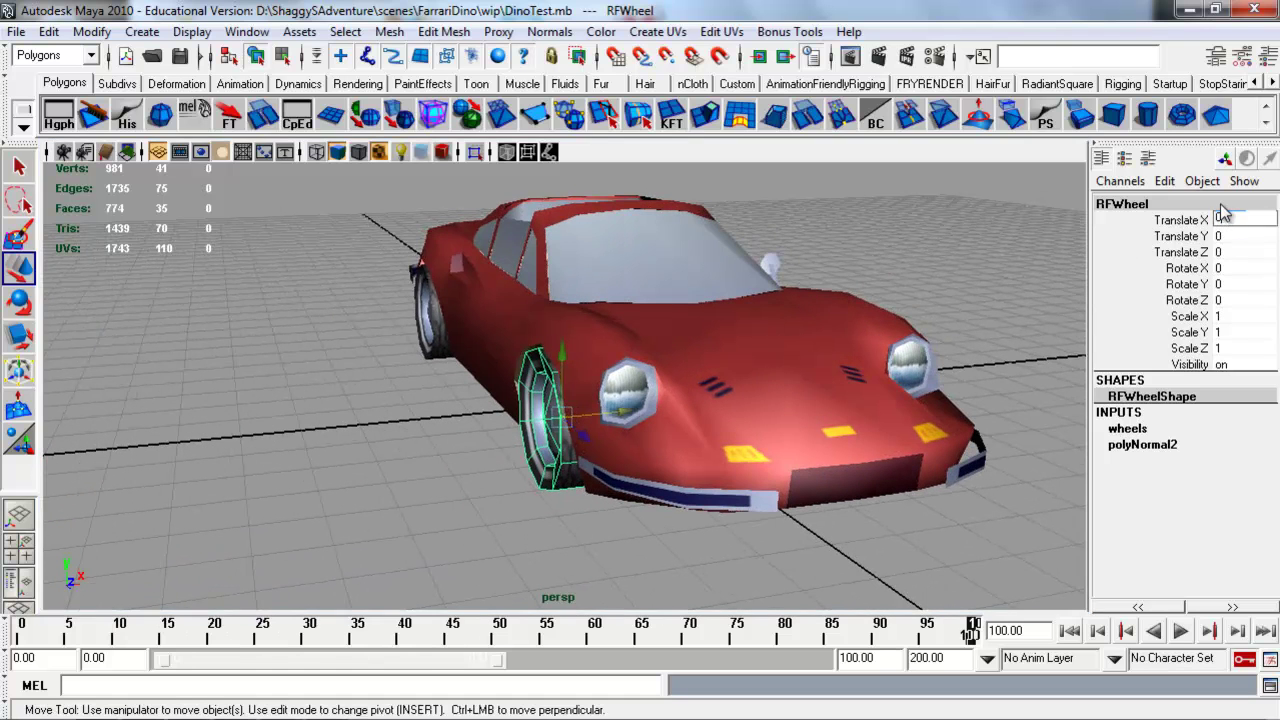
pyautogui.press('Return')
pyautogui.click(1172, 271)
pyautogui.moveTo(1176, 281); pyautogui.dragTo(1182, 304)
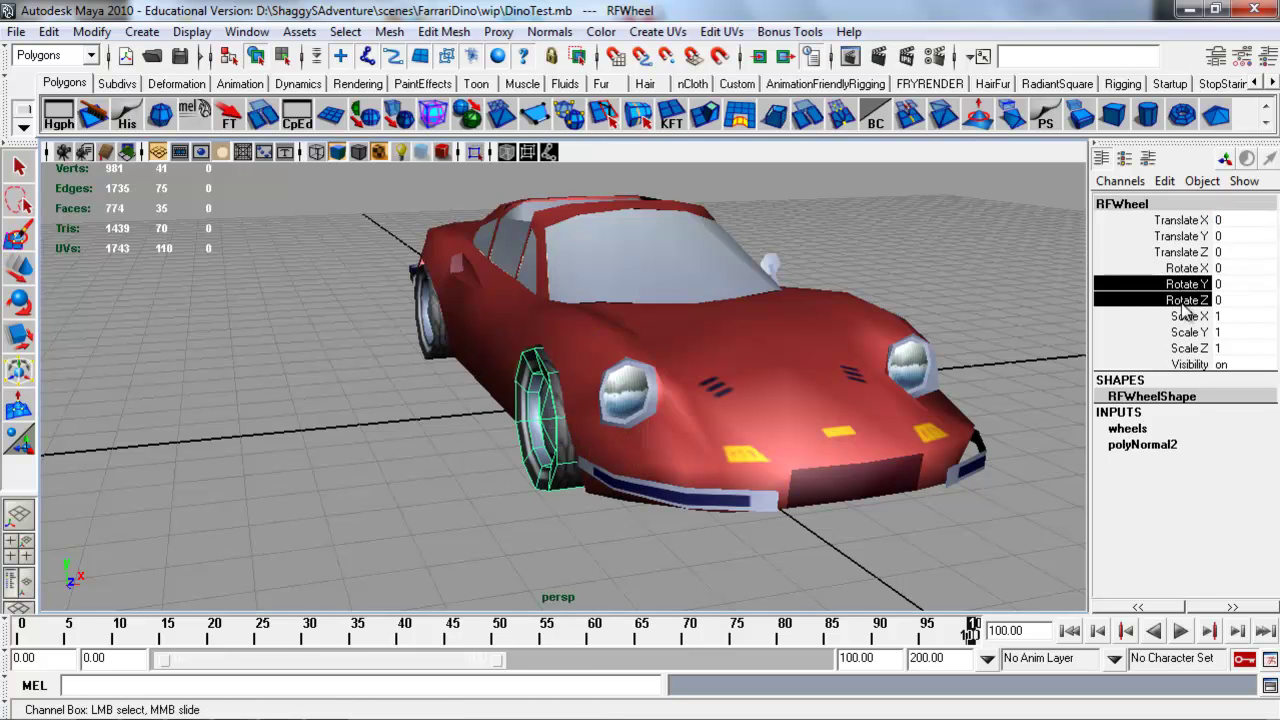
# Scale the front wheel uniformly to about 1.23, stretch it to about 1.60 in Y and 0.82 in X, and reset all scale values to 1
pyautogui.keyDown('alt'); pyautogui.moveTo(788, 415); pyautogui.dragTo(856, 427); pyautogui.keyUp('alt')
pyautogui.press('r')
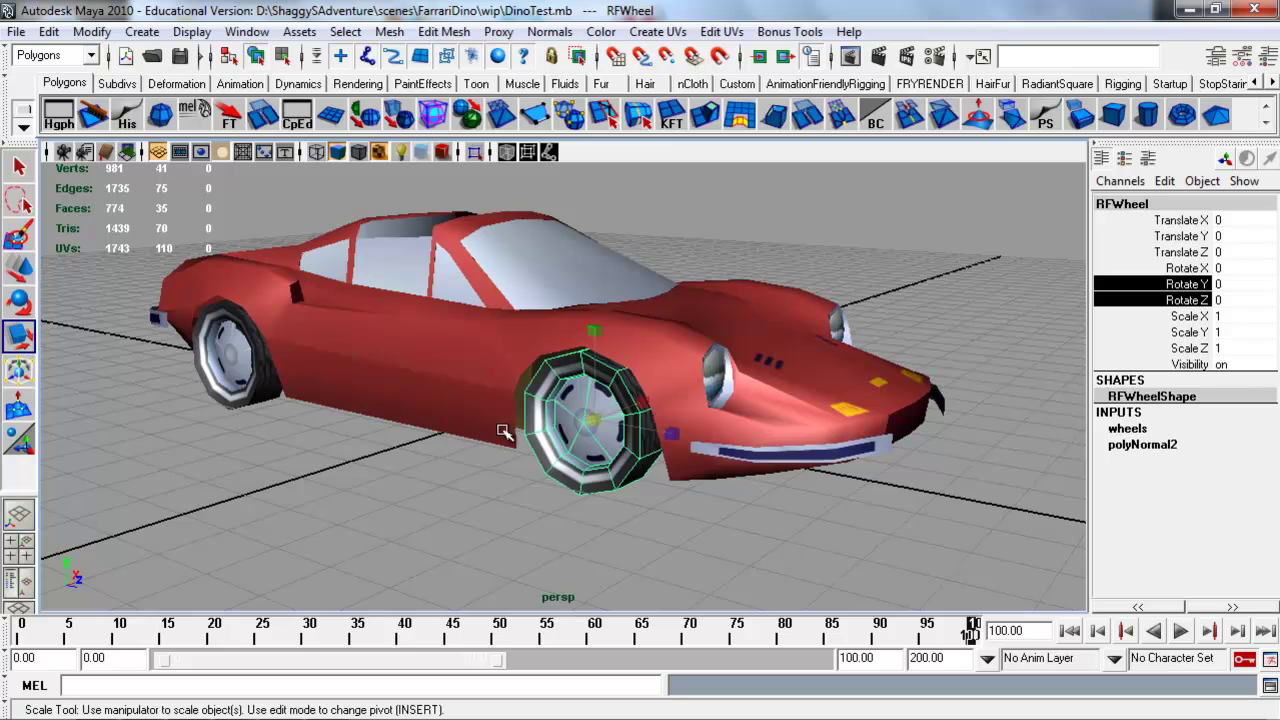
pyautogui.keyDown('alt'); pyautogui.moveTo(605, 419); pyautogui.dragTo(651, 399); pyautogui.keyUp('alt')
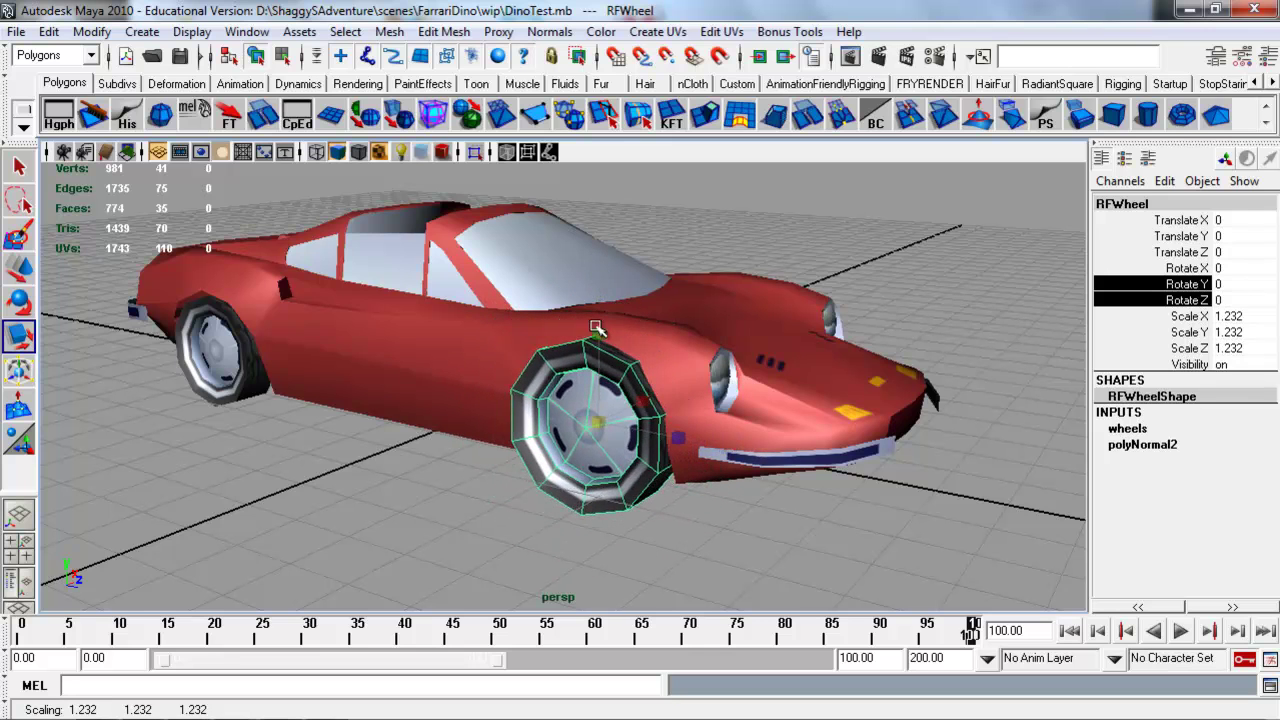
pyautogui.moveTo(600, 333)
pyautogui.mouseDown()
pyautogui.moveTo(592, 162)
pyautogui.moveTo(605, 370)
pyautogui.moveTo(600, 248)
pyautogui.moveTo(592, 370)
pyautogui.moveTo(598, 287)
pyautogui.moveTo(598, 357)
pyautogui.mouseUp()
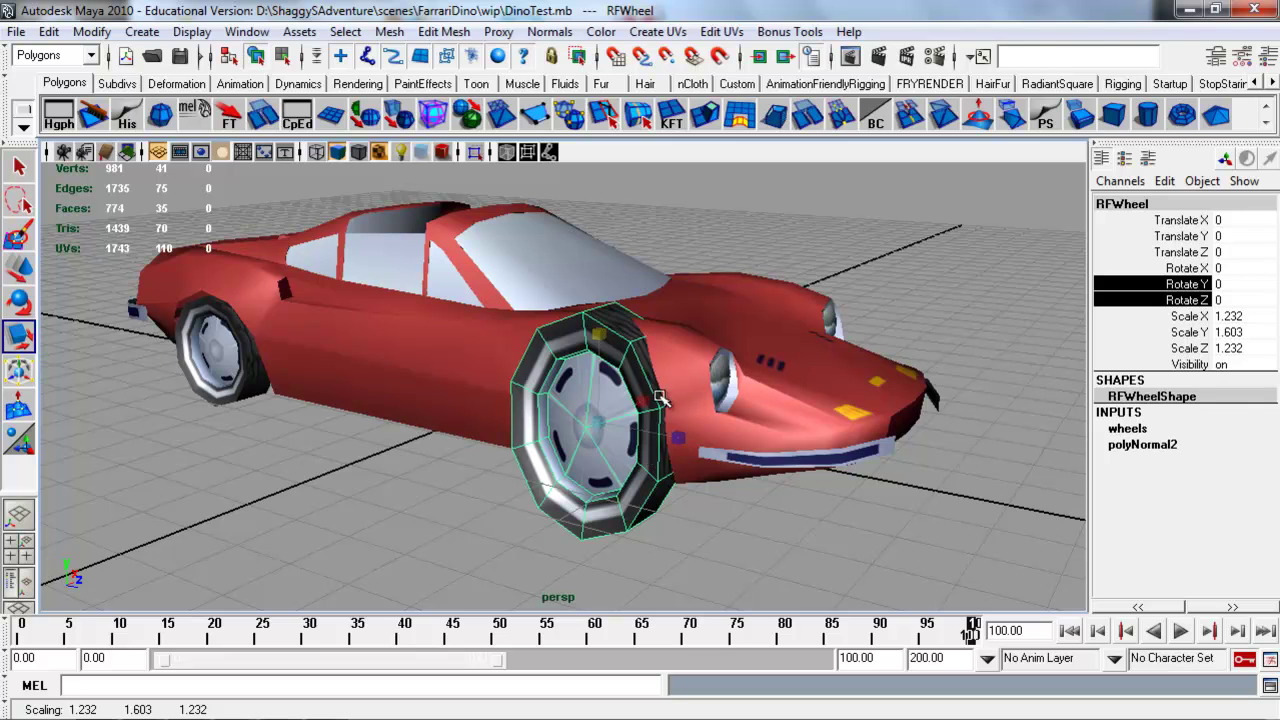
pyautogui.moveTo(644, 404); pyautogui.dragTo(668, 437)
pyautogui.moveTo(1226, 318); pyautogui.dragTo(1228, 348)
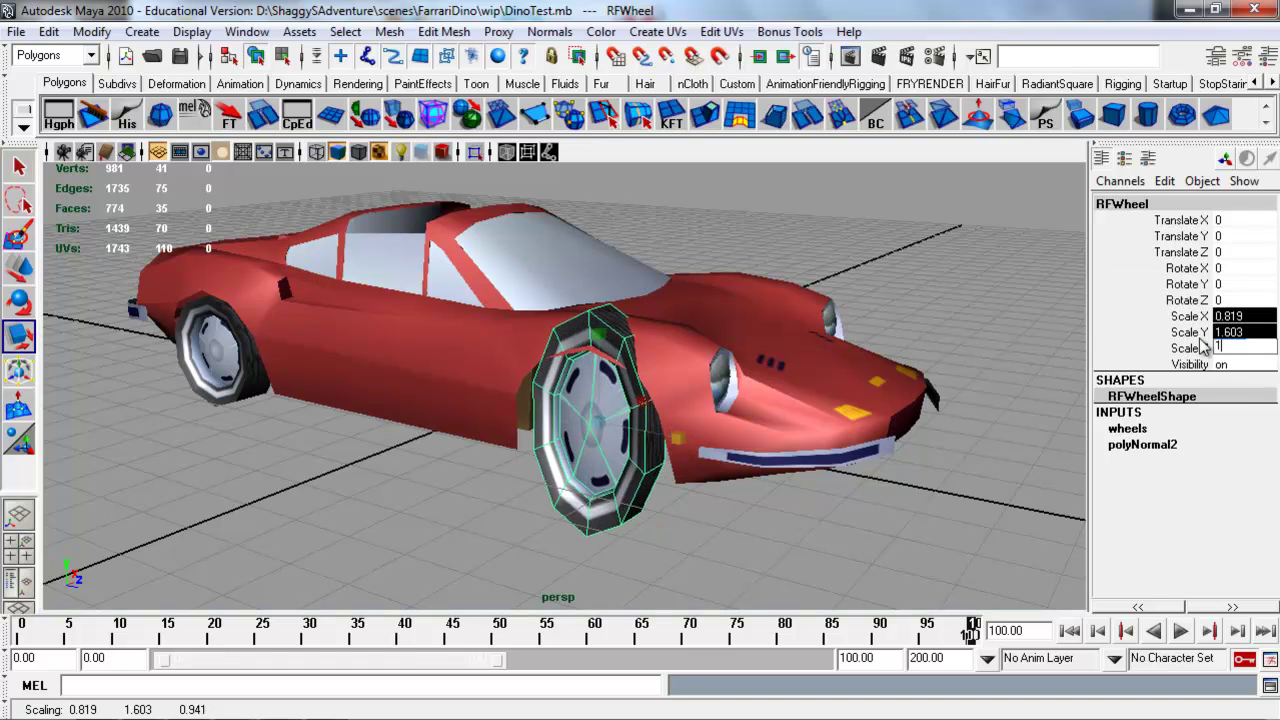
pyautogui.press('Return')
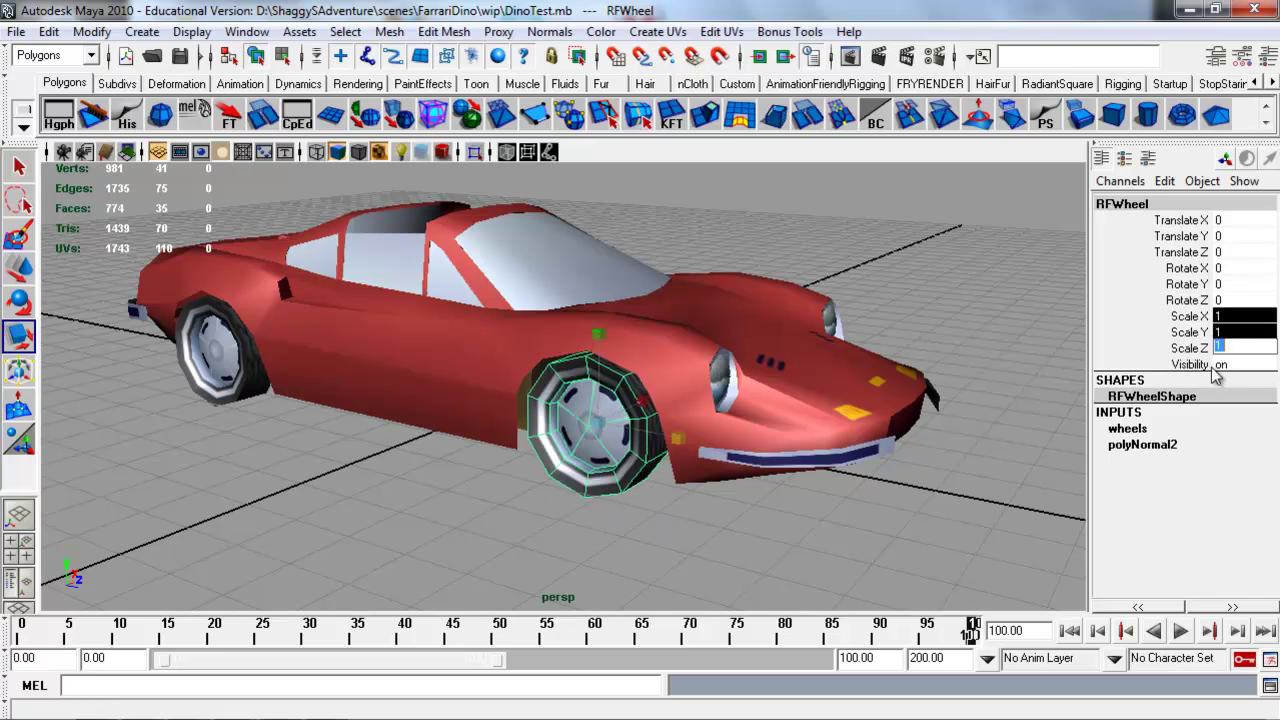
# Try a scale of 0 in X, Y and Z on the front wheel and return all three to 1
pyautogui.moveTo(1221, 221); pyautogui.dragTo(1222, 347)
pyautogui.write('0')
pyautogui.press('Return')
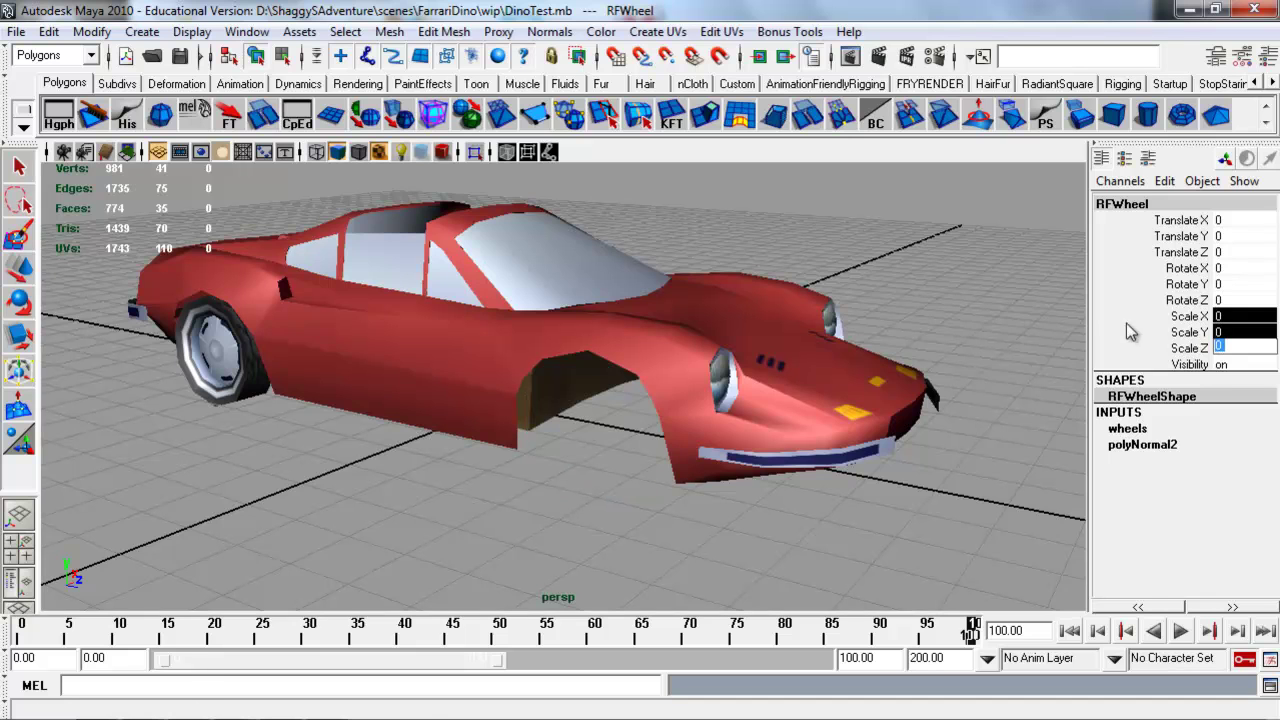
pyautogui.press('r')
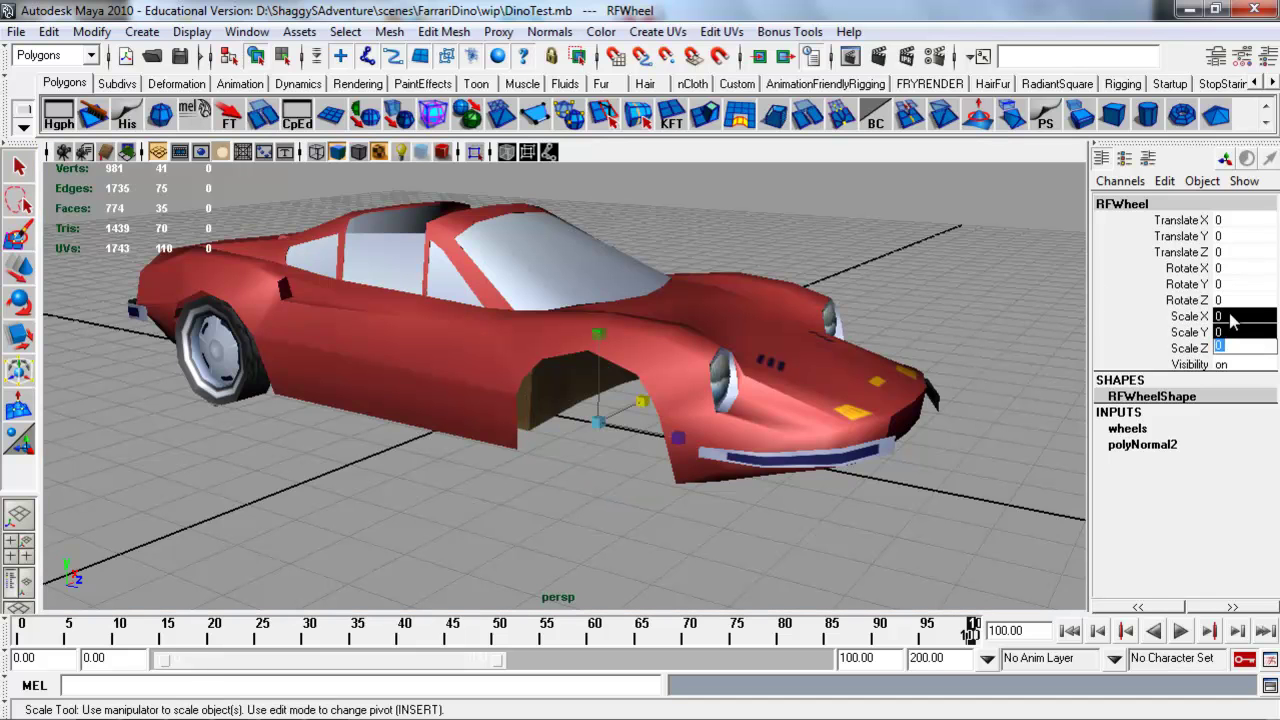
pyautogui.write('1')
pyautogui.press('Return')
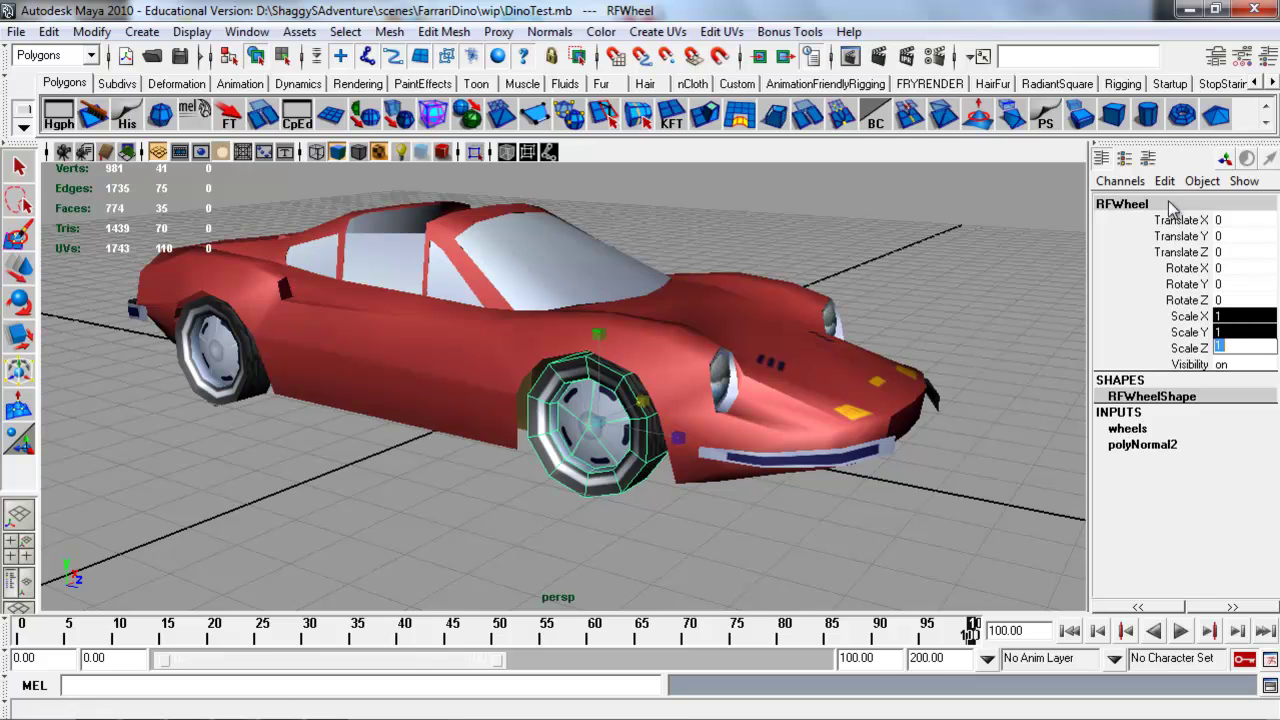
# Show the Layer Editor below an enlarged Channel Box and toggle the wheels layer's visibility off and on
pyautogui.click(1148, 159)
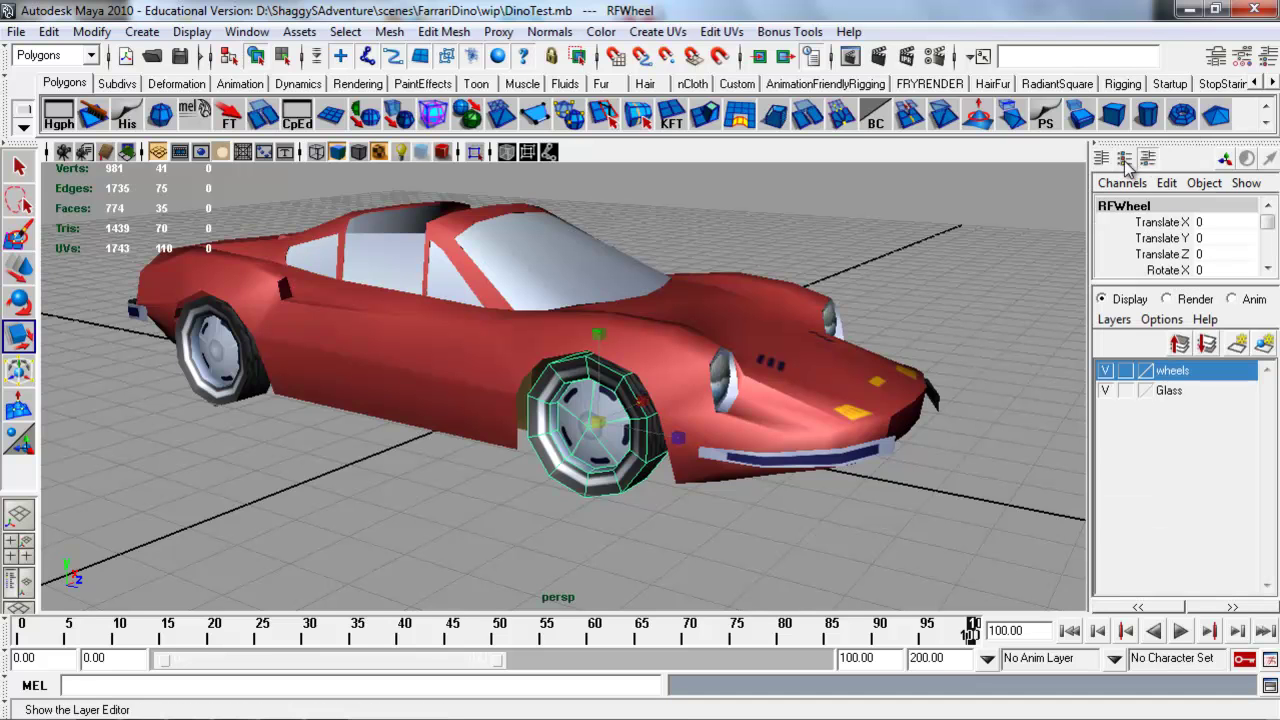
pyautogui.moveTo(1131, 283); pyautogui.dragTo(1131, 338)
pyautogui.click(1105, 428)
pyautogui.click(1105, 428)
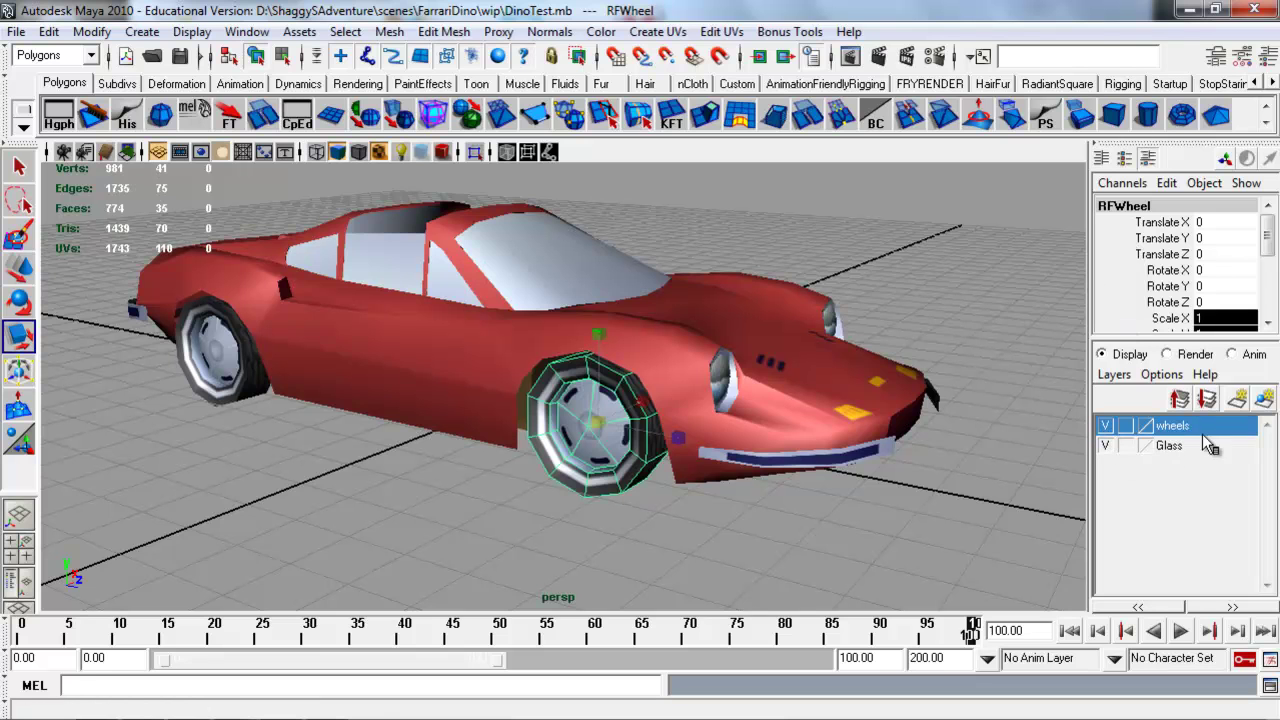
pyautogui.click(1105, 427)
pyautogui.click(1105, 427)
# Set the wheels layer to Template, select the car body and inspect the templated wheels
pyautogui.click(1126, 427)
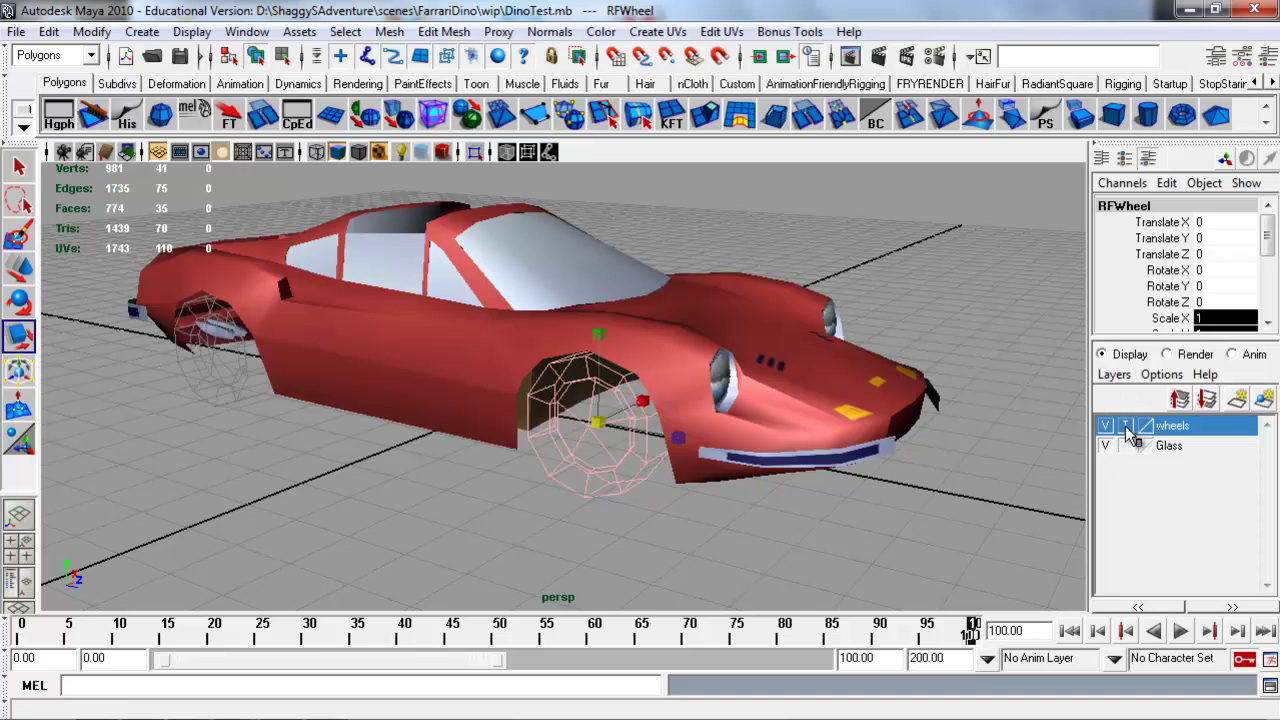
pyautogui.click(716, 522)
pyautogui.click(688, 432)
pyautogui.keyDown('alt'); pyautogui.moveTo(688, 432); pyautogui.dragTo(654, 452); pyautogui.keyUp('alt')
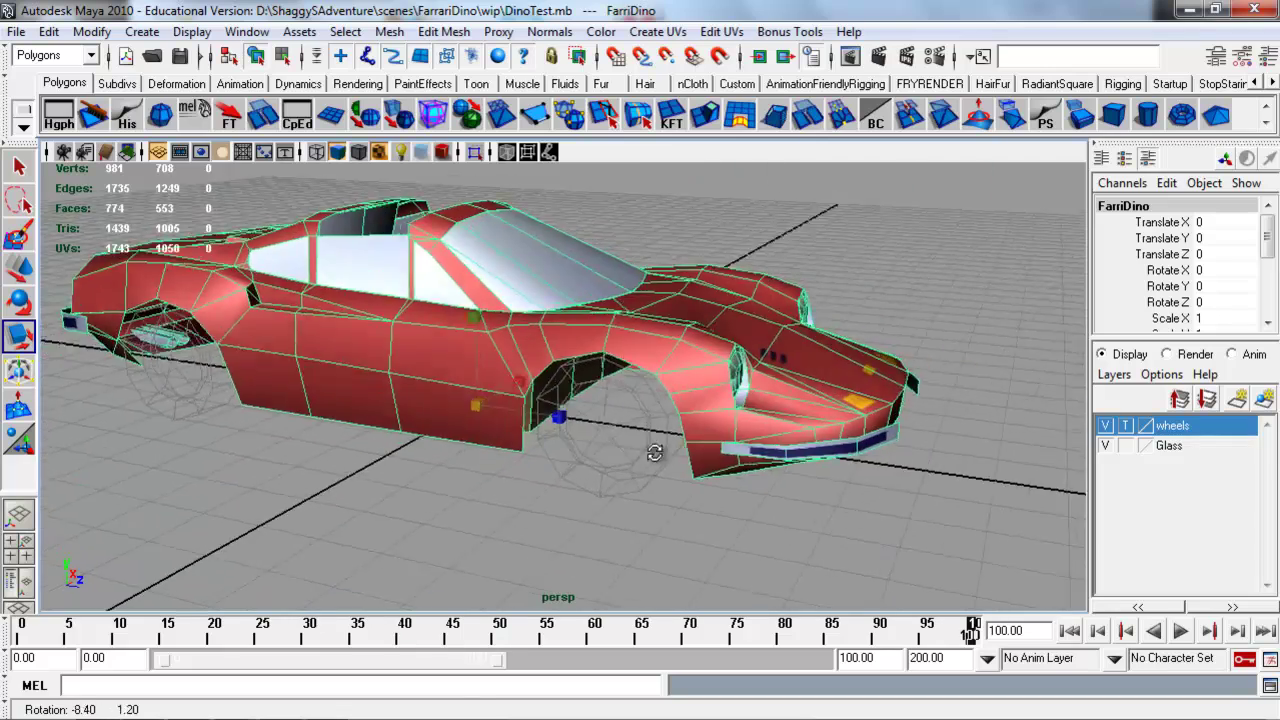
pyautogui.keyDown('alt'); pyautogui.moveTo(654, 452); pyautogui.dragTo(765, 470, button='right'); pyautogui.keyUp('alt')
pyautogui.keyDown('alt'); pyautogui.moveTo(765, 470); pyautogui.dragTo(643, 327); pyautogui.keyUp('alt')
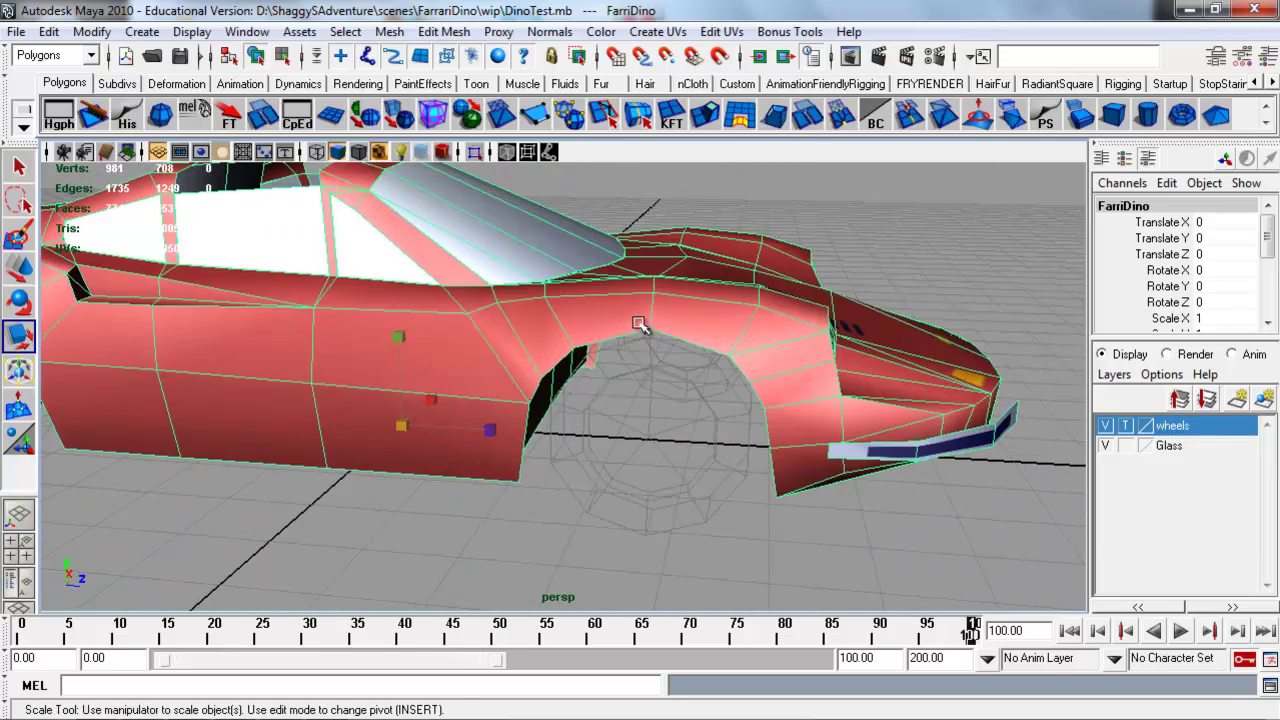
pyautogui.keyDown('alt'); pyautogui.moveTo(592, 375); pyautogui.dragTo(600, 485); pyautogui.keyUp('alt')
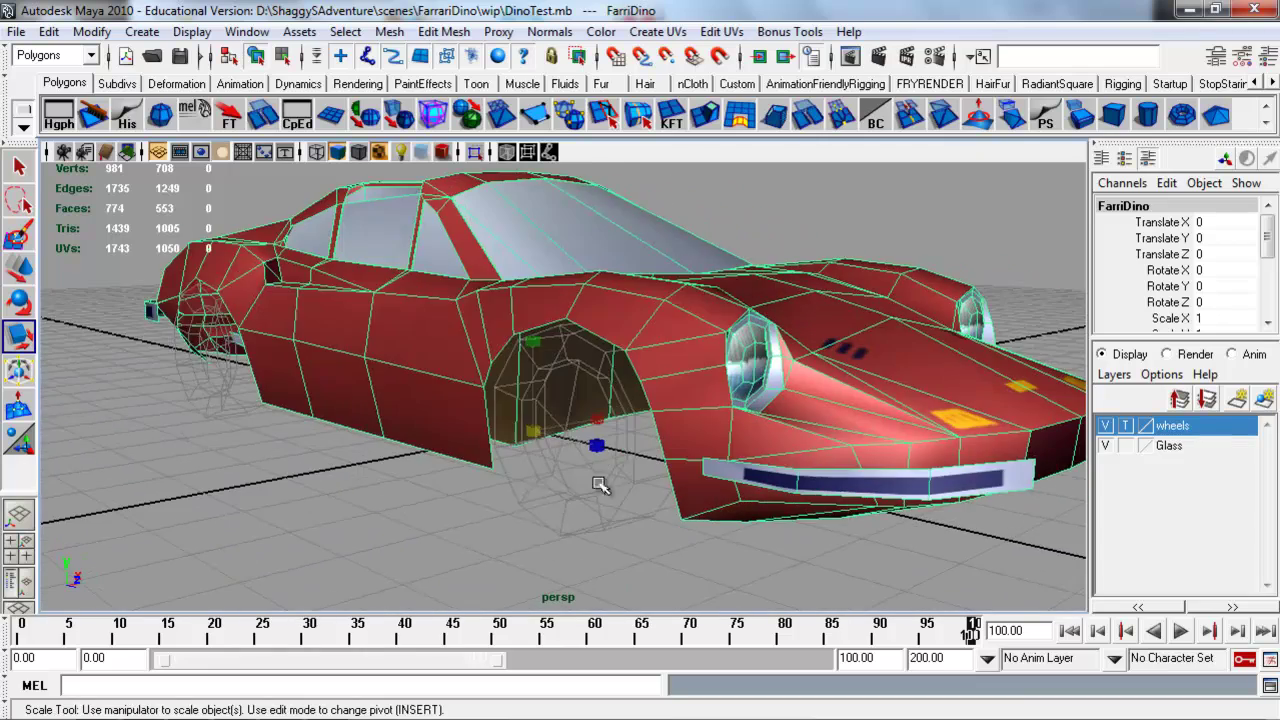
# Set the wheels layer to Reference, deselect the car body and try to select the front wheel
pyautogui.keyDown('alt'); pyautogui.moveTo(628, 441); pyautogui.dragTo(658, 486); pyautogui.keyUp('alt')
pyautogui.keyDown('alt'); pyautogui.moveTo(656, 455); pyautogui.dragTo(646, 425, button='right'); pyautogui.keyUp('alt')
pyautogui.keyDown('alt'); pyautogui.moveTo(646, 425); pyautogui.dragTo(723, 426); pyautogui.keyUp('alt')
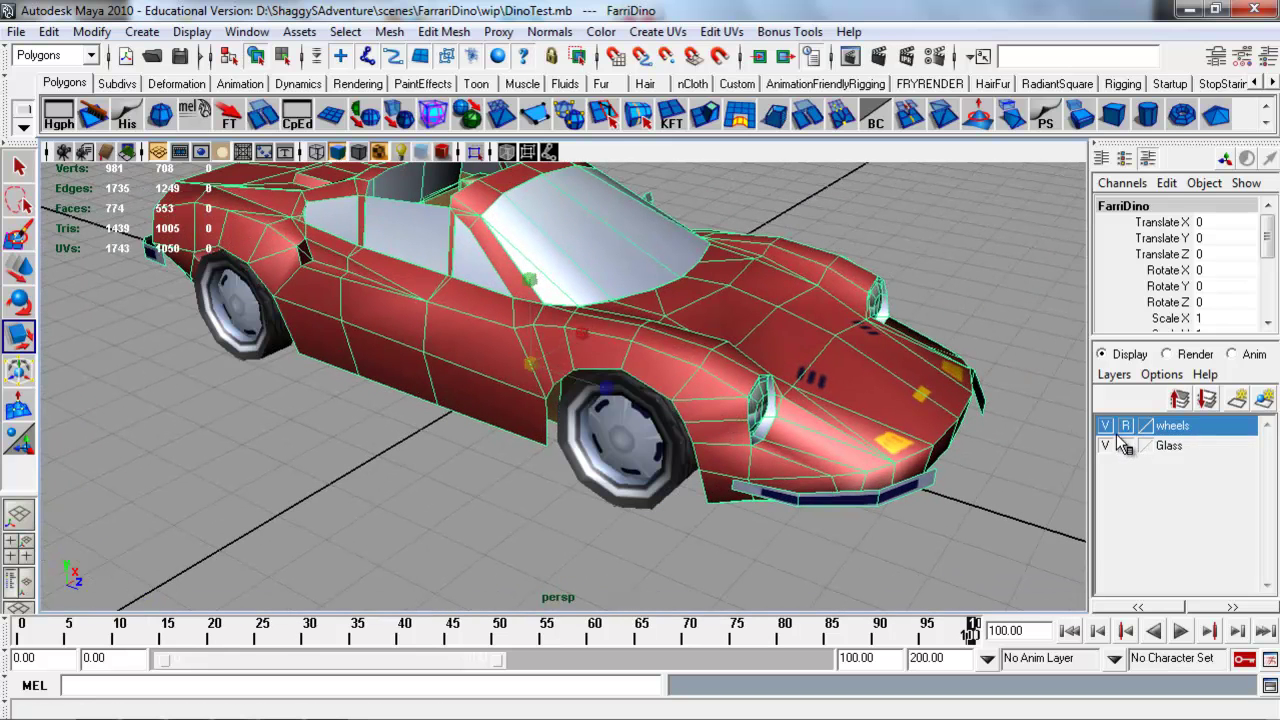
pyautogui.click(671, 508)
pyautogui.keyDown('alt'); pyautogui.moveTo(671, 508); pyautogui.dragTo(643, 495); pyautogui.keyUp('alt')
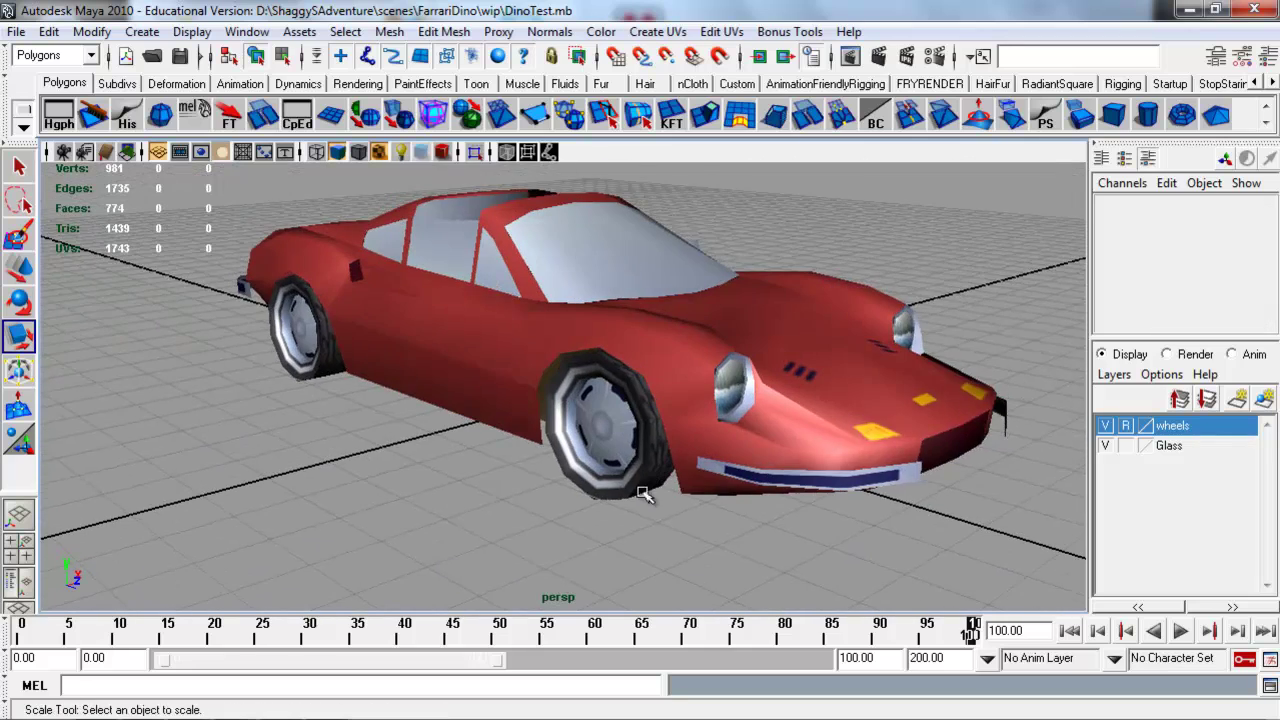
pyautogui.keyDown('alt'); pyautogui.moveTo(643, 495); pyautogui.dragTo(686, 500, button='right'); pyautogui.keyUp('alt')
pyautogui.keyDown('alt'); pyautogui.moveTo(652, 484); pyautogui.dragTo(674, 458); pyautogui.keyUp('alt')
pyautogui.keyDown('alt'); pyautogui.moveTo(674, 458); pyautogui.dragTo(716, 470, button='right'); pyautogui.keyUp('alt')
pyautogui.keyDown('alt'); pyautogui.moveTo(716, 470); pyautogui.dragTo(674, 477); pyautogui.keyUp('alt')
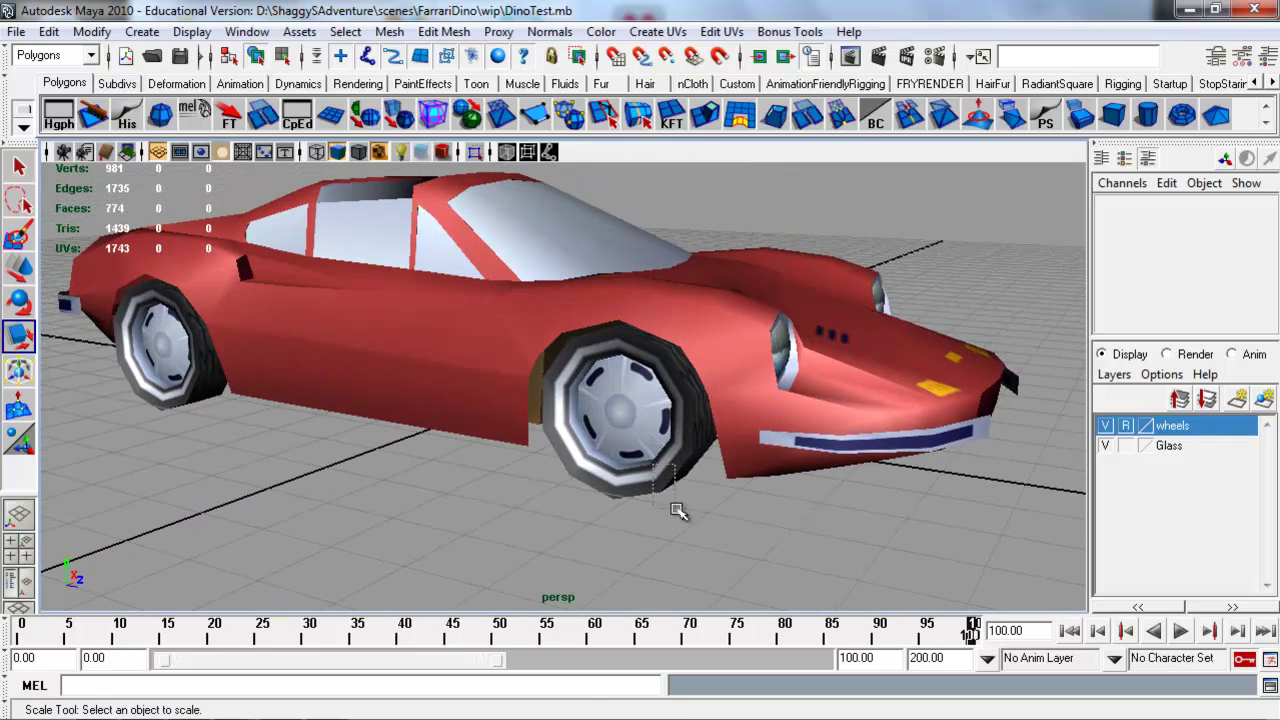
pyautogui.moveTo(640, 453)
pyautogui.keyDown('alt'); pyautogui.mouseDown()
pyautogui.moveTo(625, 458)
pyautogui.moveTo(648, 462)
pyautogui.moveTo(632, 456)
pyautogui.mouseUp(); pyautogui.keyUp('alt')
pyautogui.keyDown('alt'); pyautogui.moveTo(650, 406); pyautogui.dragTo(573, 365); pyautogui.keyUp('alt')
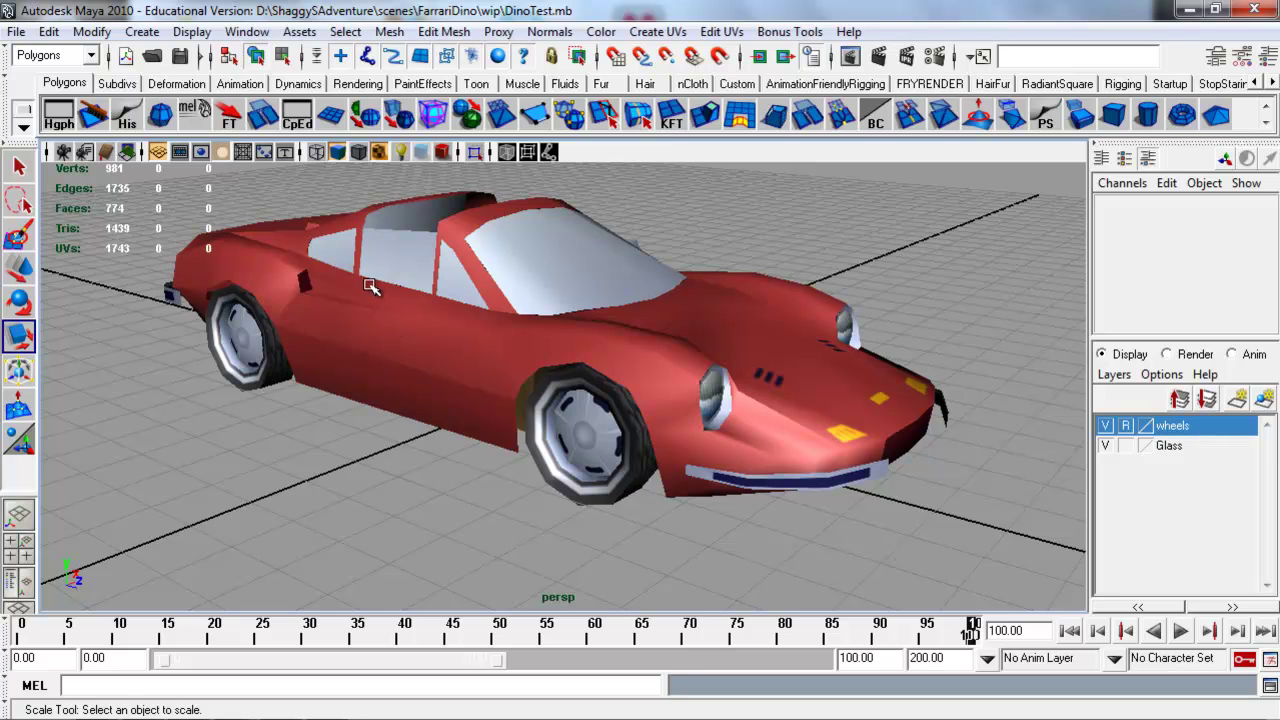
# Switch the view to wireframe display and select the car body
pyautogui.press('4')
pyautogui.keyDown('alt'); pyautogui.moveTo(664, 414); pyautogui.dragTo(696, 442); pyautogui.keyUp('alt')
pyautogui.keyDown('alt'); pyautogui.moveTo(696, 442); pyautogui.dragTo(674, 488, button='right'); pyautogui.keyUp('alt')
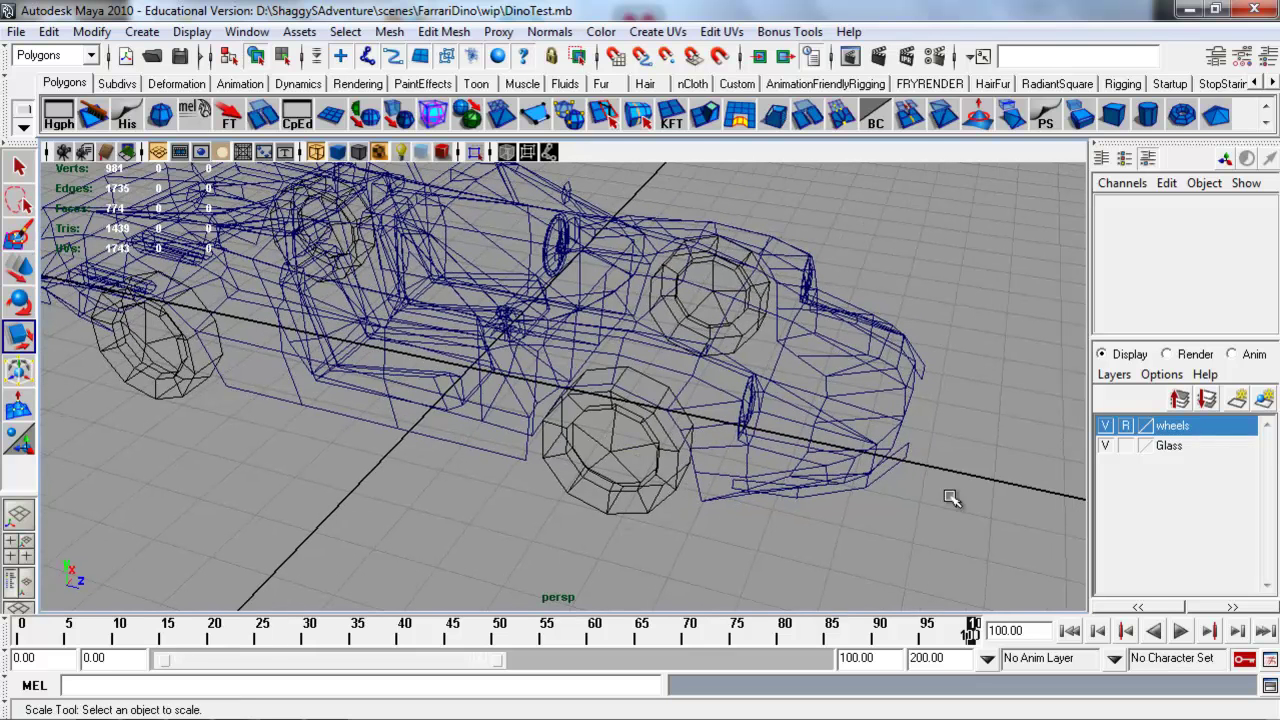
pyautogui.click(707, 441)
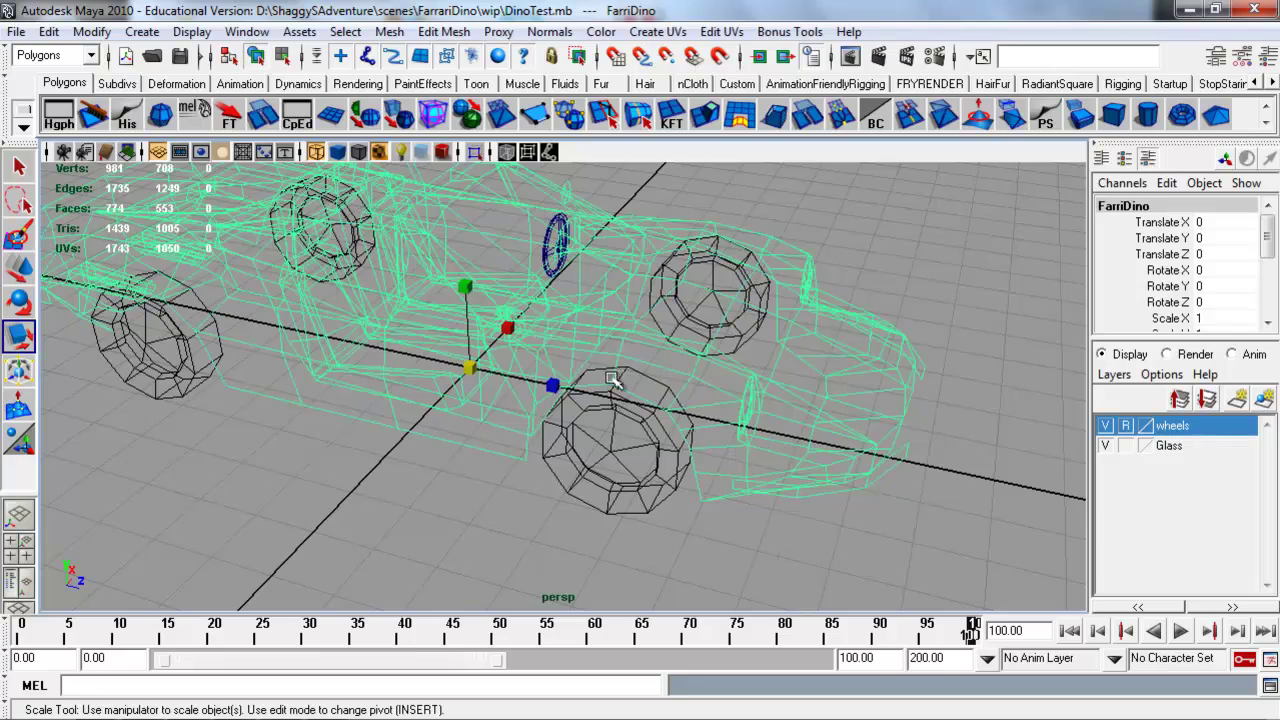
pyautogui.keyDown('alt'); pyautogui.moveTo(670, 480); pyautogui.dragTo(675, 514); pyautogui.keyUp('alt')
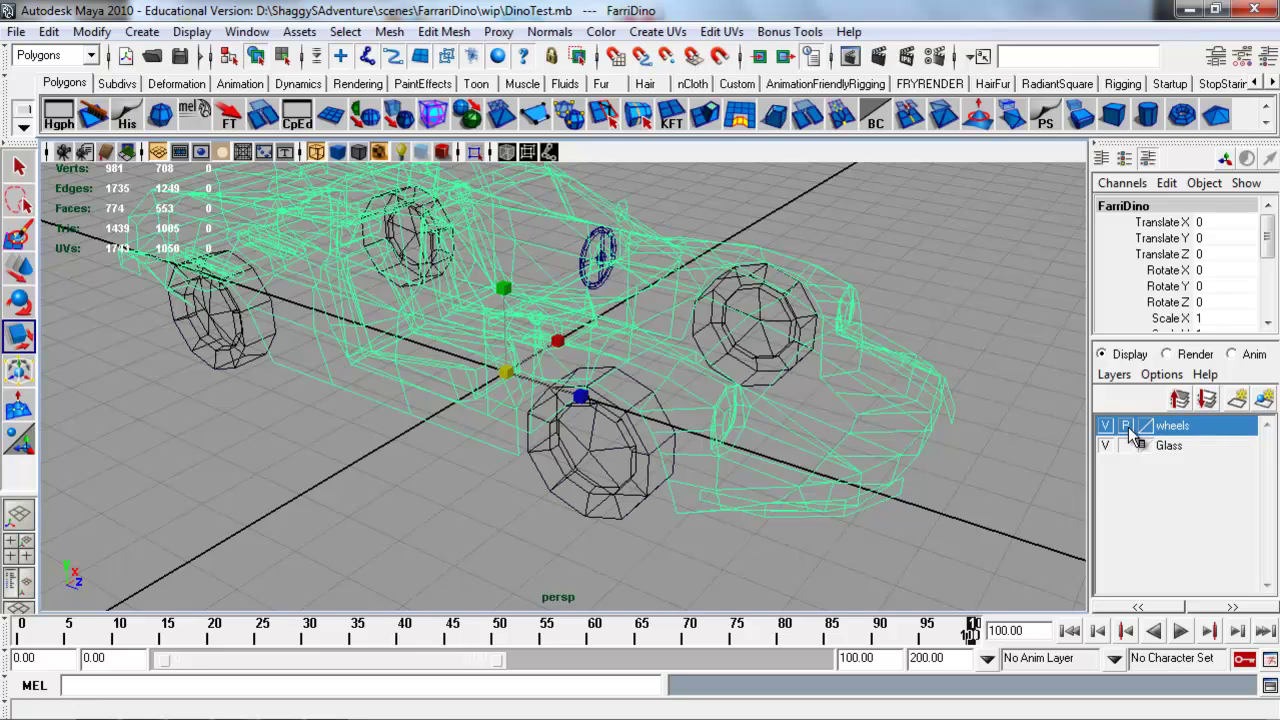
# Return the wheels layer to its normal display type and select the front wheel
pyautogui.moveTo(600, 471); pyautogui.dragTo(639, 563)
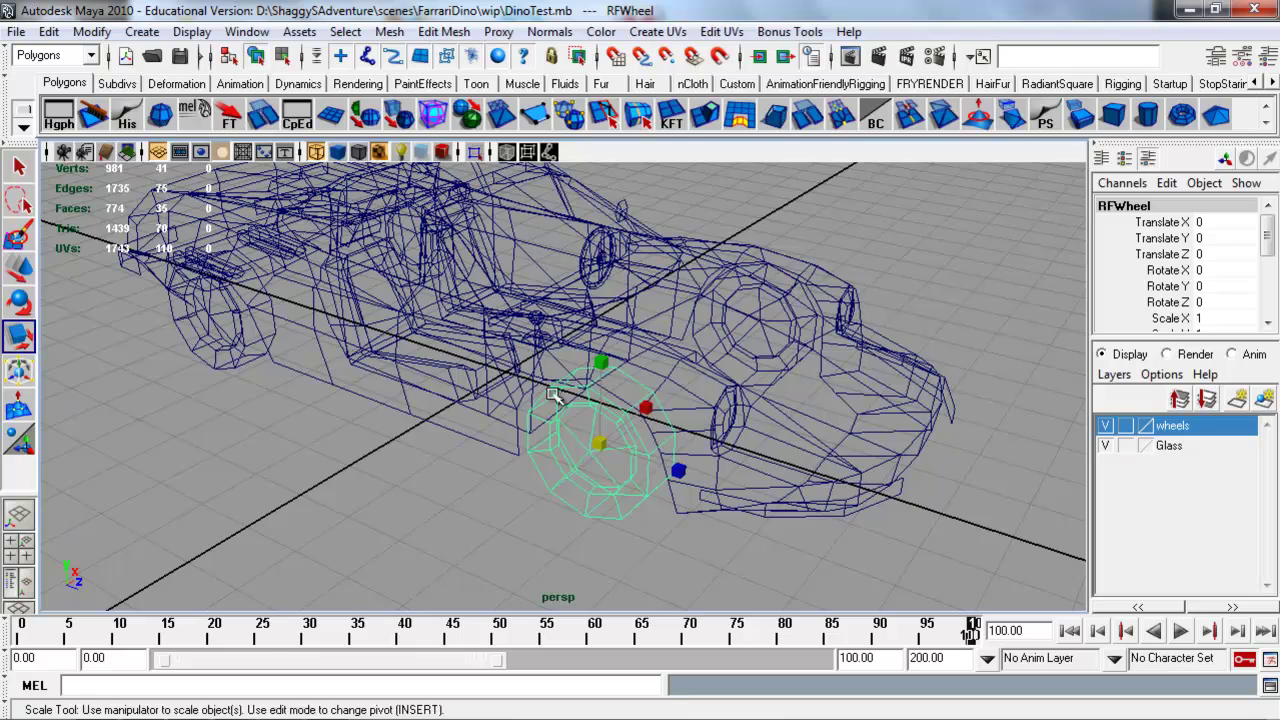
pyautogui.keyDown('alt'); pyautogui.moveTo(533, 414); pyautogui.dragTo(538, 461, button='middle'); pyautogui.keyUp('alt')
pyautogui.keyDown('alt'); pyautogui.moveTo(538, 461); pyautogui.dragTo(611, 438); pyautogui.keyUp('alt')
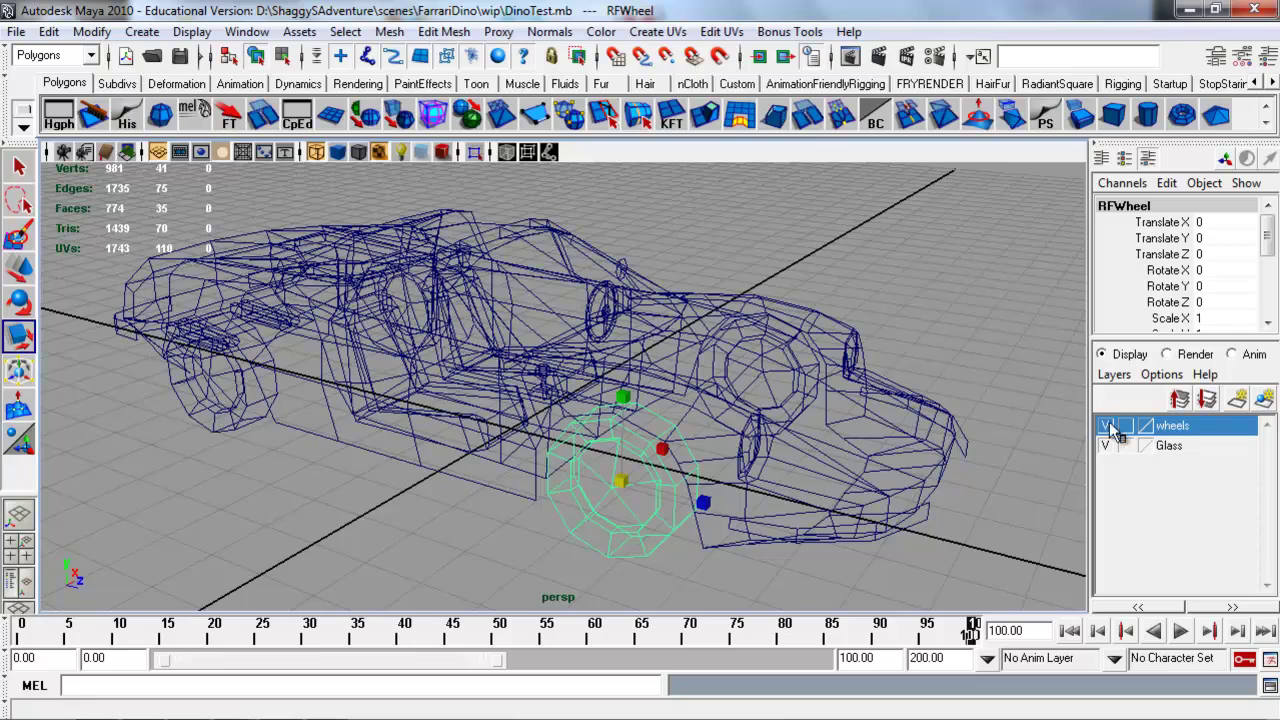
pyautogui.keyDown('alt'); pyautogui.moveTo(646, 432); pyautogui.dragTo(626, 414, button='right'); pyautogui.keyUp('alt')
pyautogui.keyDown('alt'); pyautogui.moveTo(626, 414); pyautogui.dragTo(607, 394); pyautogui.keyUp('alt')
pyautogui.keyDown('alt'); pyautogui.moveTo(564, 347); pyautogui.dragTo(545, 372); pyautogui.keyUp('alt')
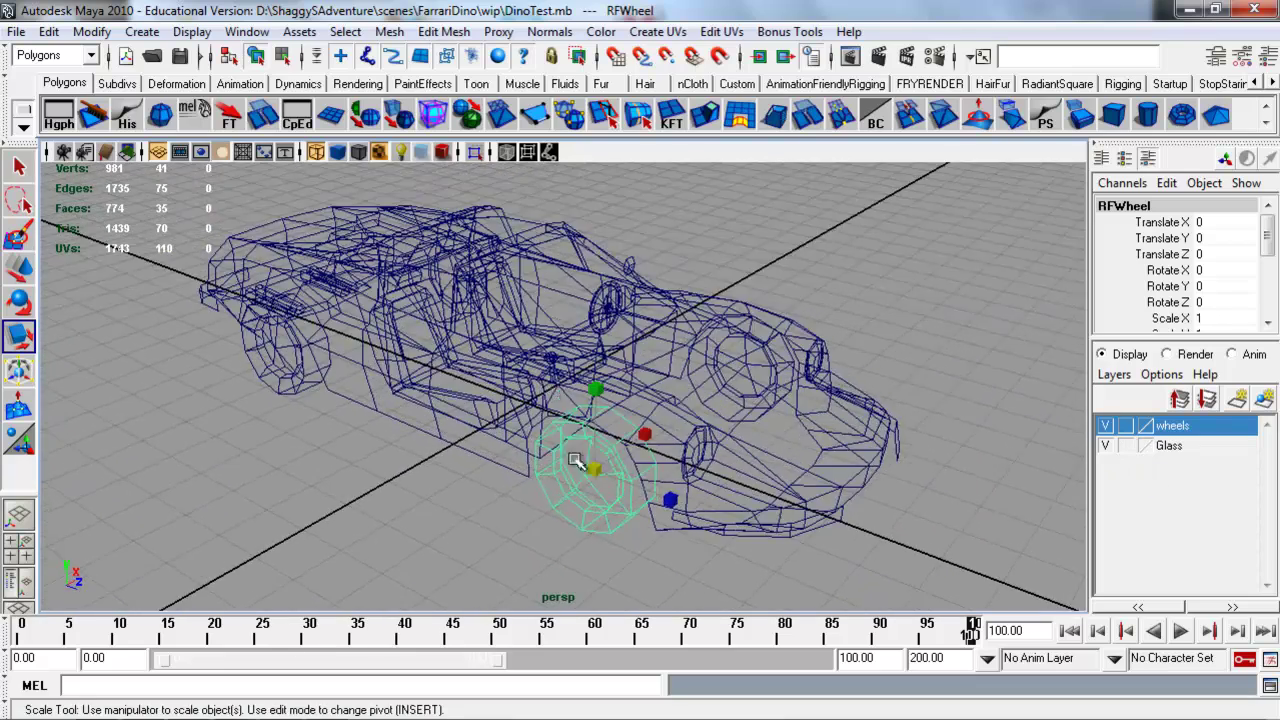
# Switch the view from wireframe to shaded display and turn on Wireframe on Shaded
pyautogui.press('5')
pyautogui.click(319, 157)
pyautogui.click(333, 156)
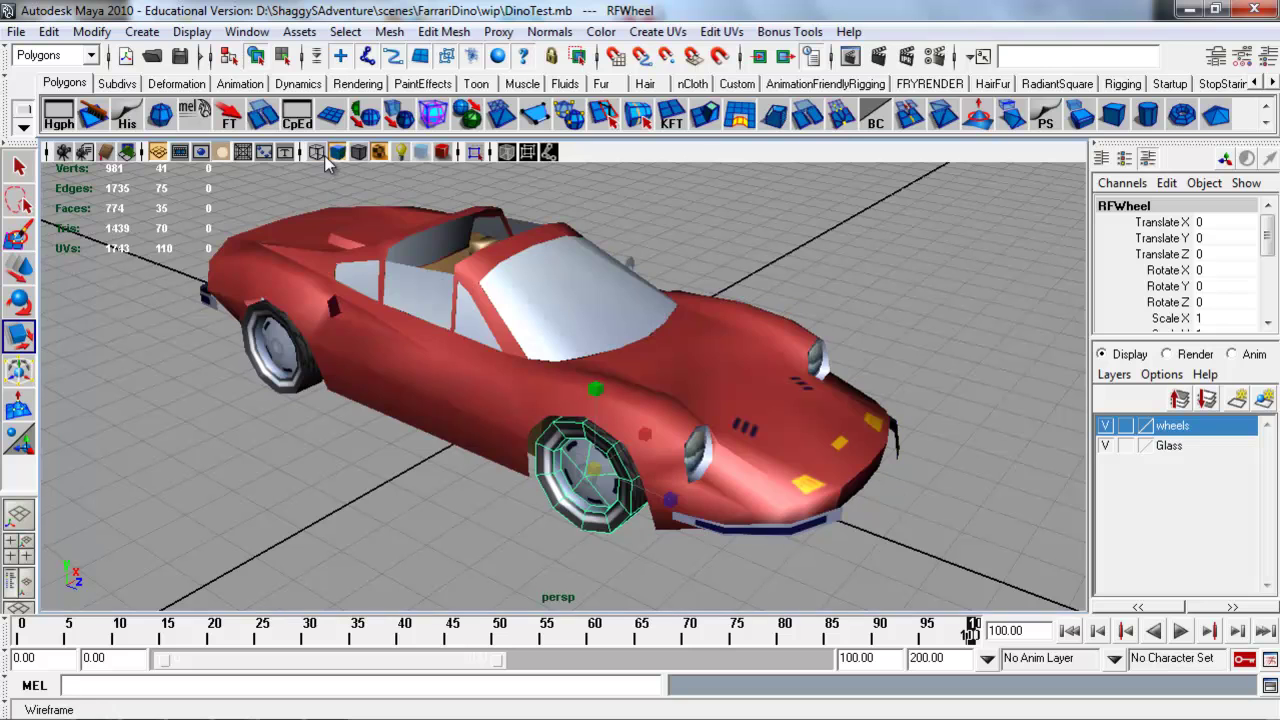
pyautogui.click(356, 153)
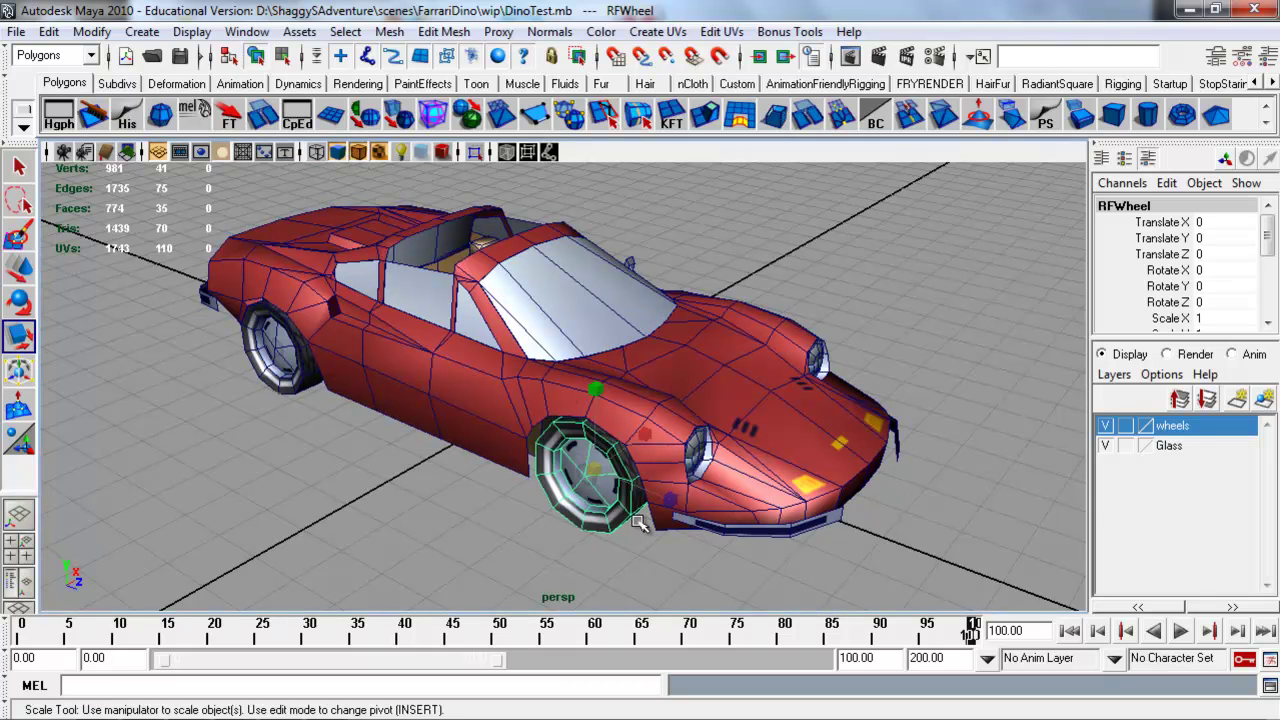
# Turn textures off and preview the car with scene lights, restoring default lighting and textures at the end
pyautogui.click(382, 154)
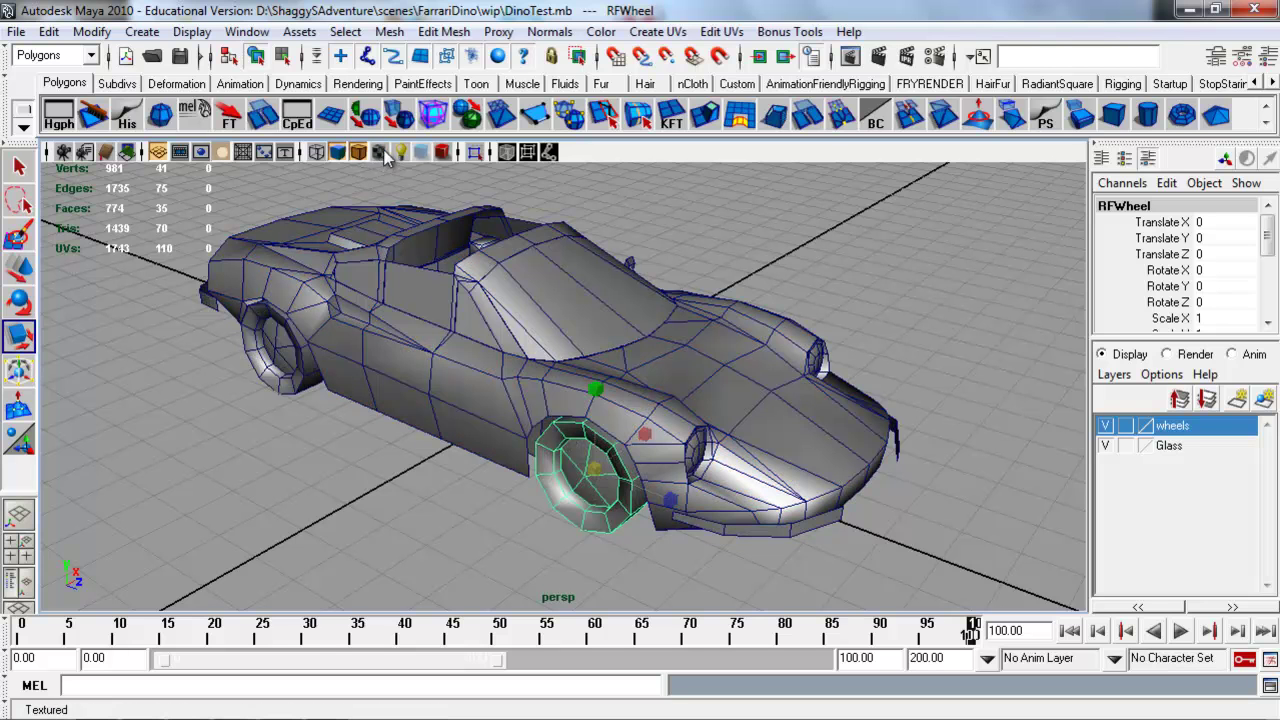
pyautogui.click(398, 153)
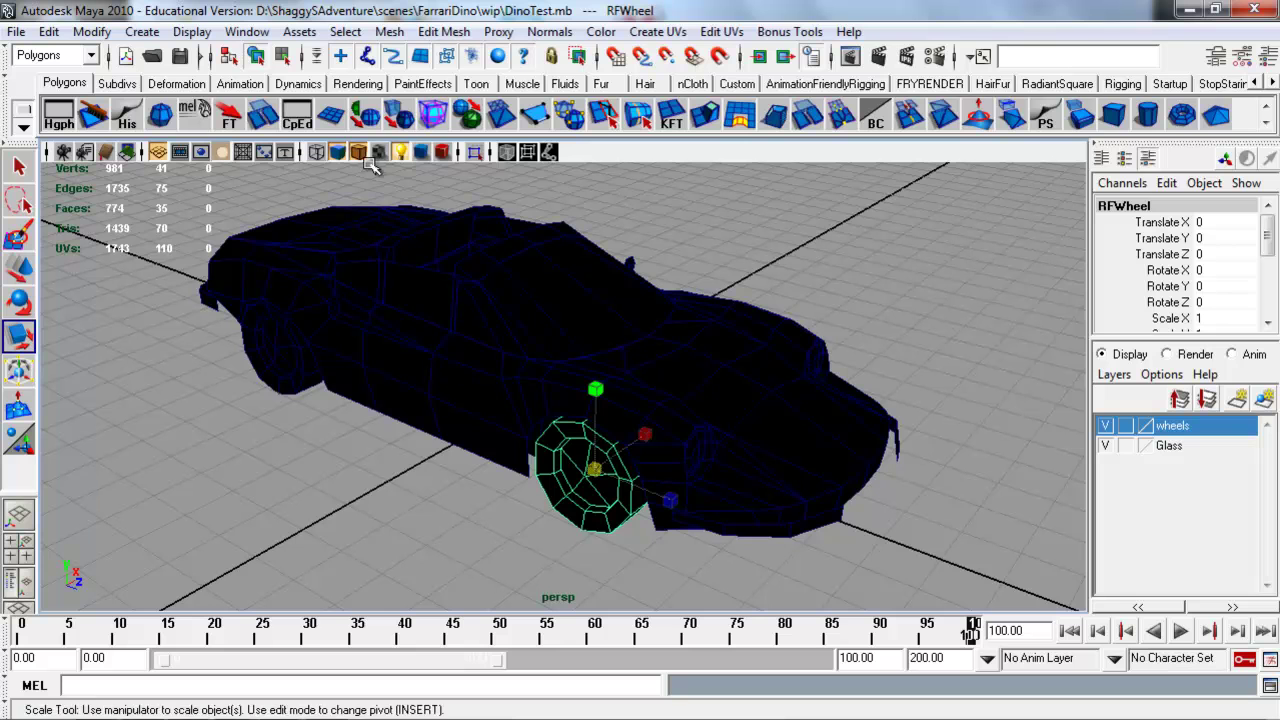
pyautogui.click(400, 152)
pyautogui.click(379, 152)
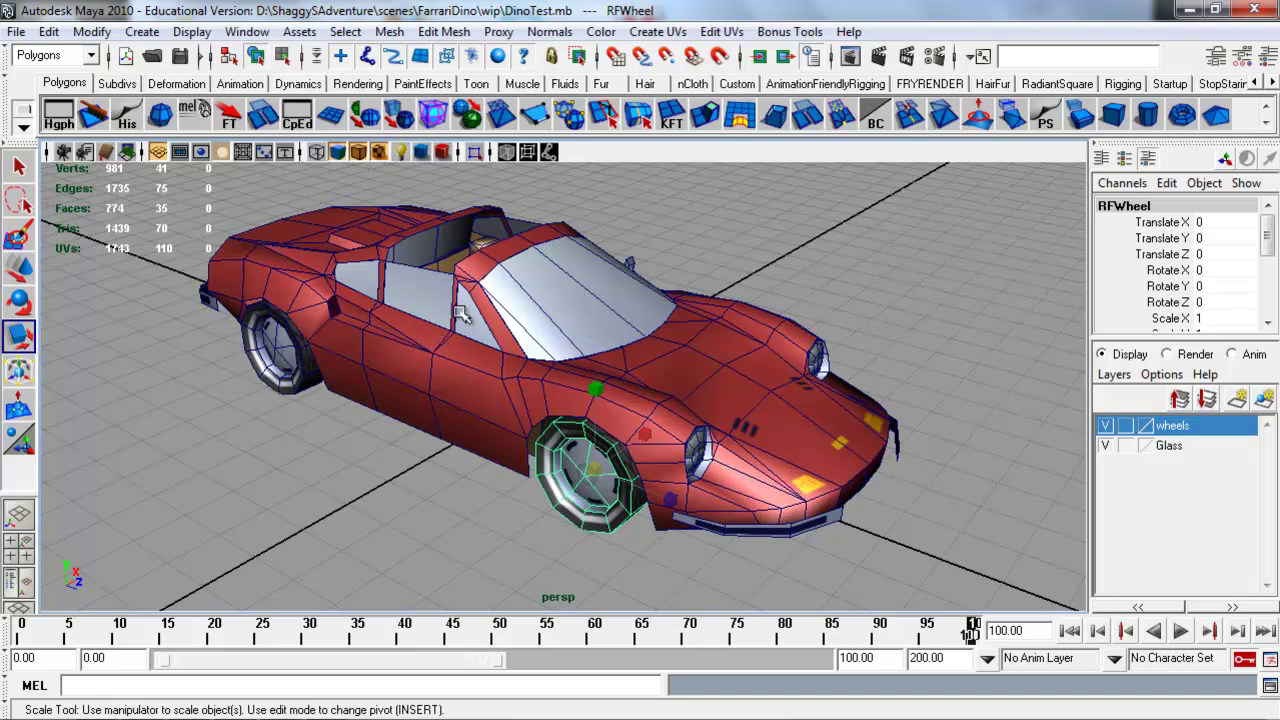
# Cycle the view through wireframe, shaded, textured and all-lights display, ending on textured display
pyautogui.press('4')
pyautogui.press('5')
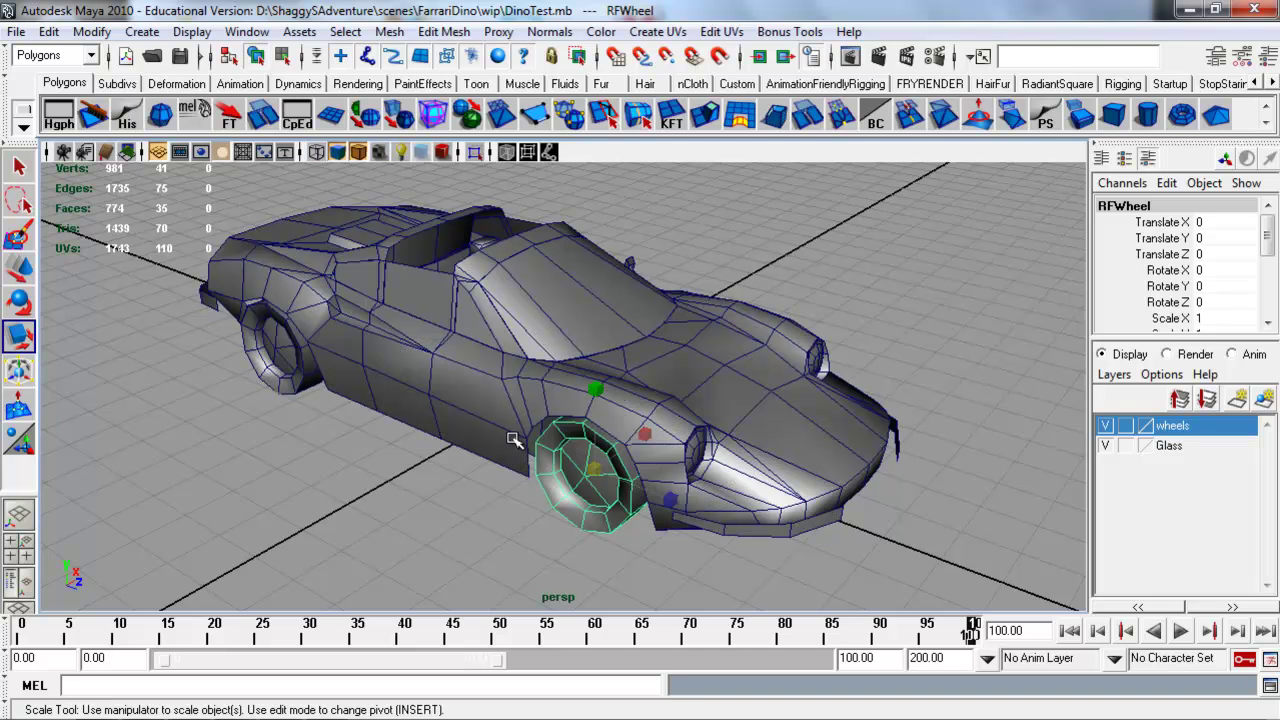
pyautogui.press('6')
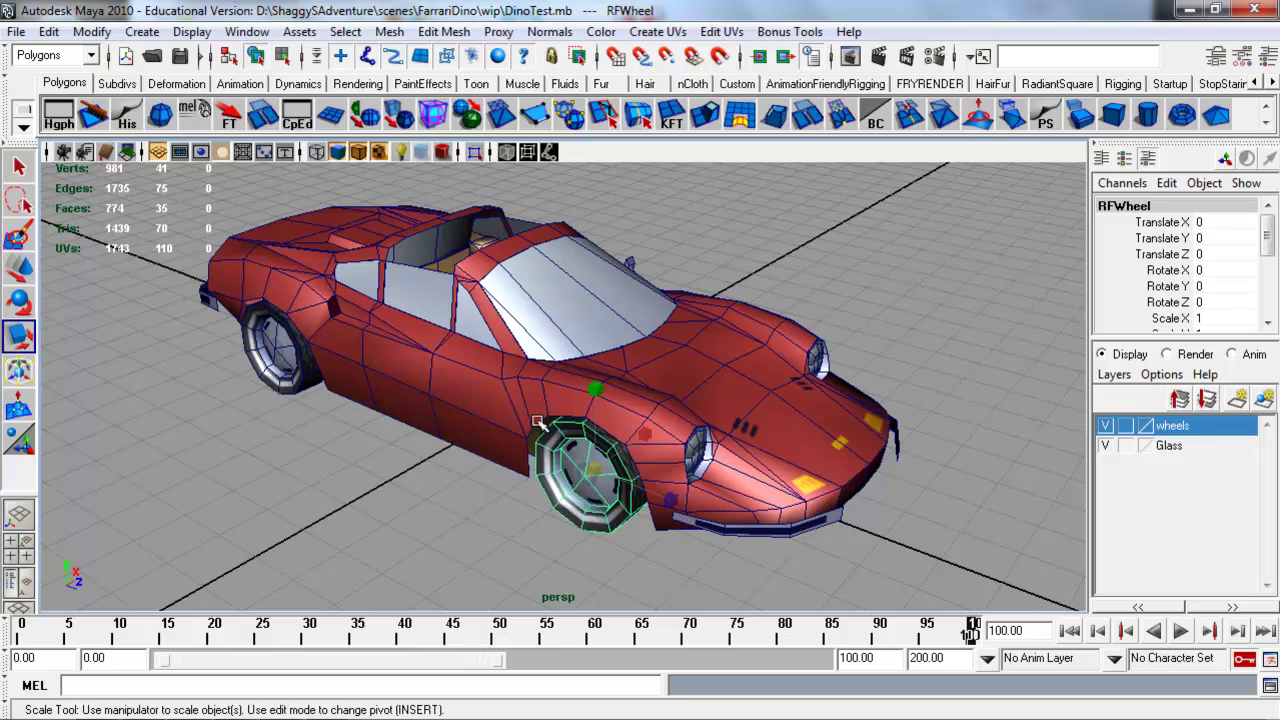
pyautogui.keyDown('alt'); pyautogui.moveTo(773, 484); pyautogui.dragTo(704, 472); pyautogui.keyUp('alt')
pyautogui.keyDown('alt'); pyautogui.moveTo(704, 472); pyautogui.dragTo(735, 432, button='right'); pyautogui.keyUp('alt')
pyautogui.moveTo(735, 432)
pyautogui.keyDown('alt'); pyautogui.mouseDown()
pyautogui.moveTo(740, 420)
pyautogui.moveTo(753, 438)
pyautogui.mouseUp(); pyautogui.keyUp('alt')
pyautogui.press('7')
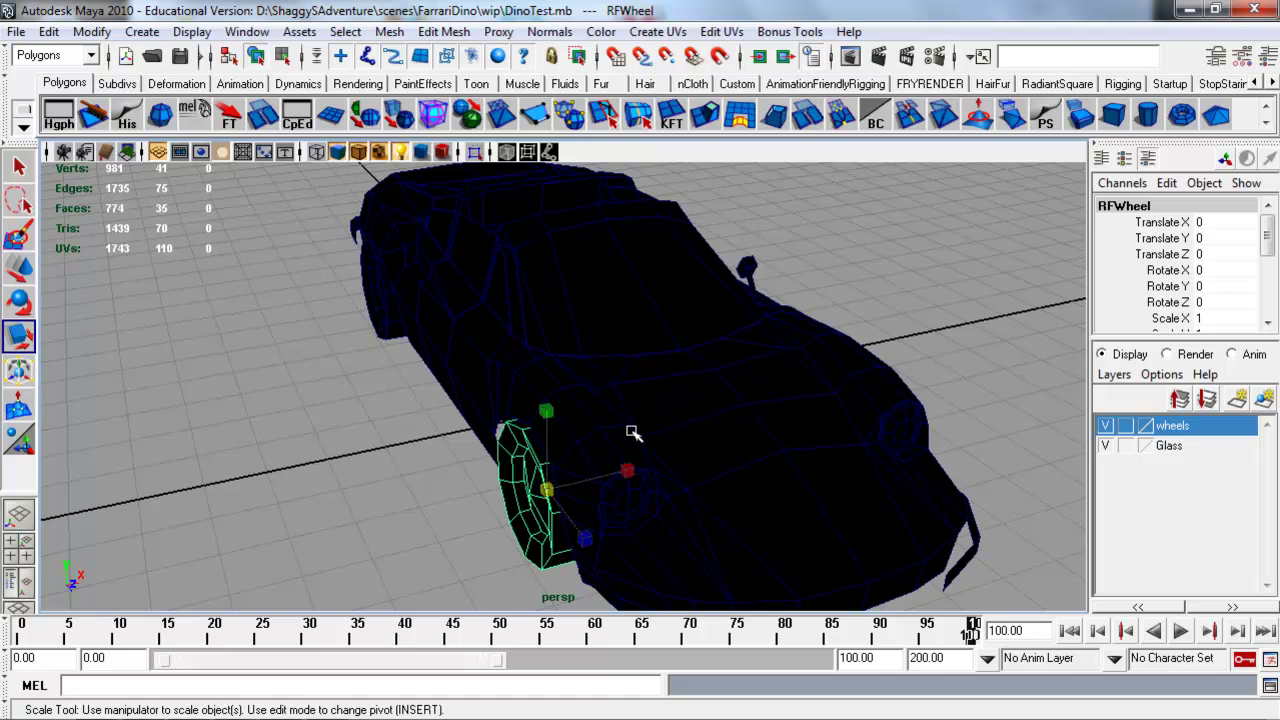
pyautogui.press('6')
pyautogui.moveTo(646, 383)
pyautogui.keyDown('alt'); pyautogui.mouseDown()
pyautogui.moveTo(623, 383)
pyautogui.moveTo(650, 386)
pyautogui.mouseUp(); pyautogui.keyUp('alt')
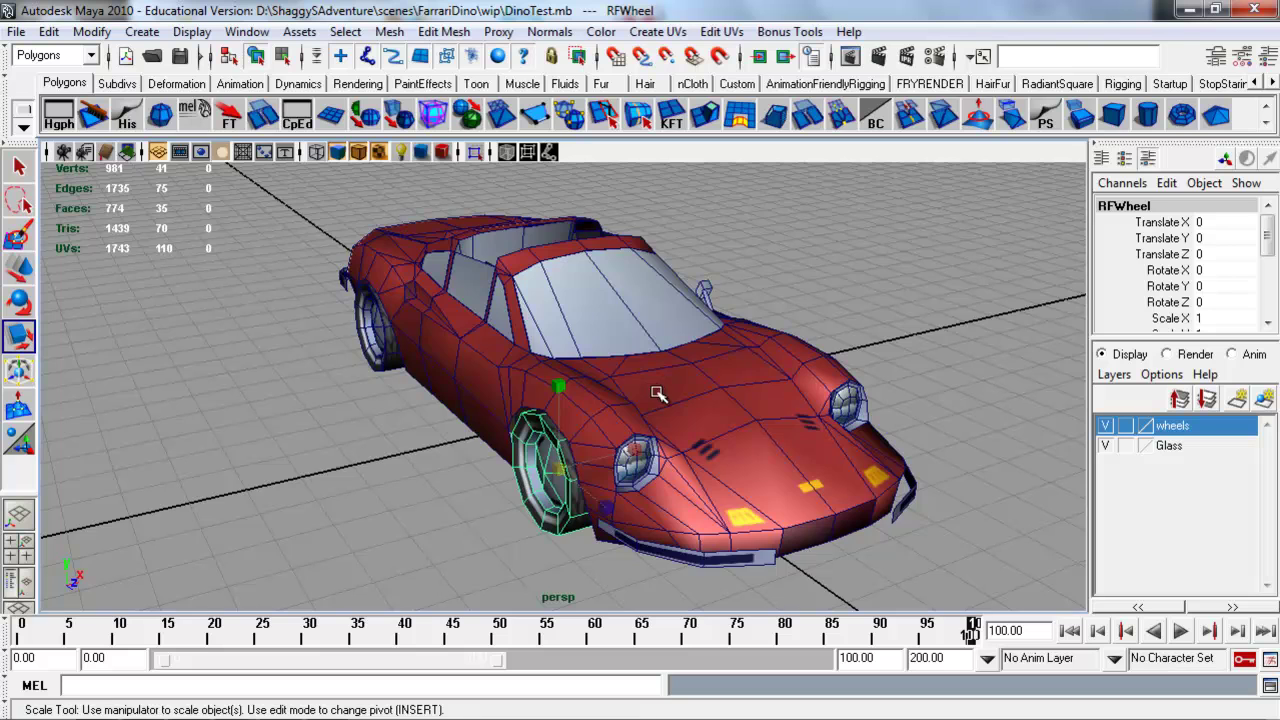
# Open the Paint Effects canvas, paint a wavy black stroke, and return to the perspective view with the Select tool
pyautogui.press('8')
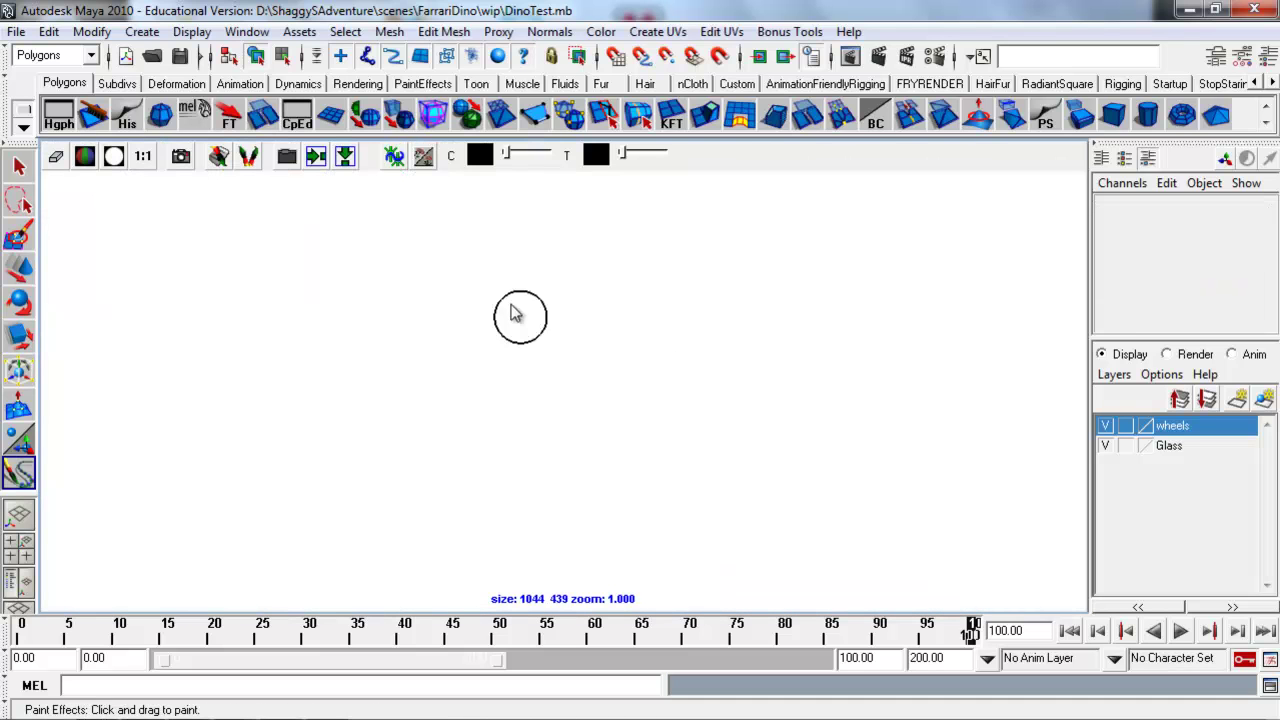
pyautogui.moveTo(428, 268)
pyautogui.mouseDown()
pyautogui.moveTo(366, 377)
pyautogui.moveTo(534, 380)
pyautogui.moveTo(898, 450)
pyautogui.mouseUp()
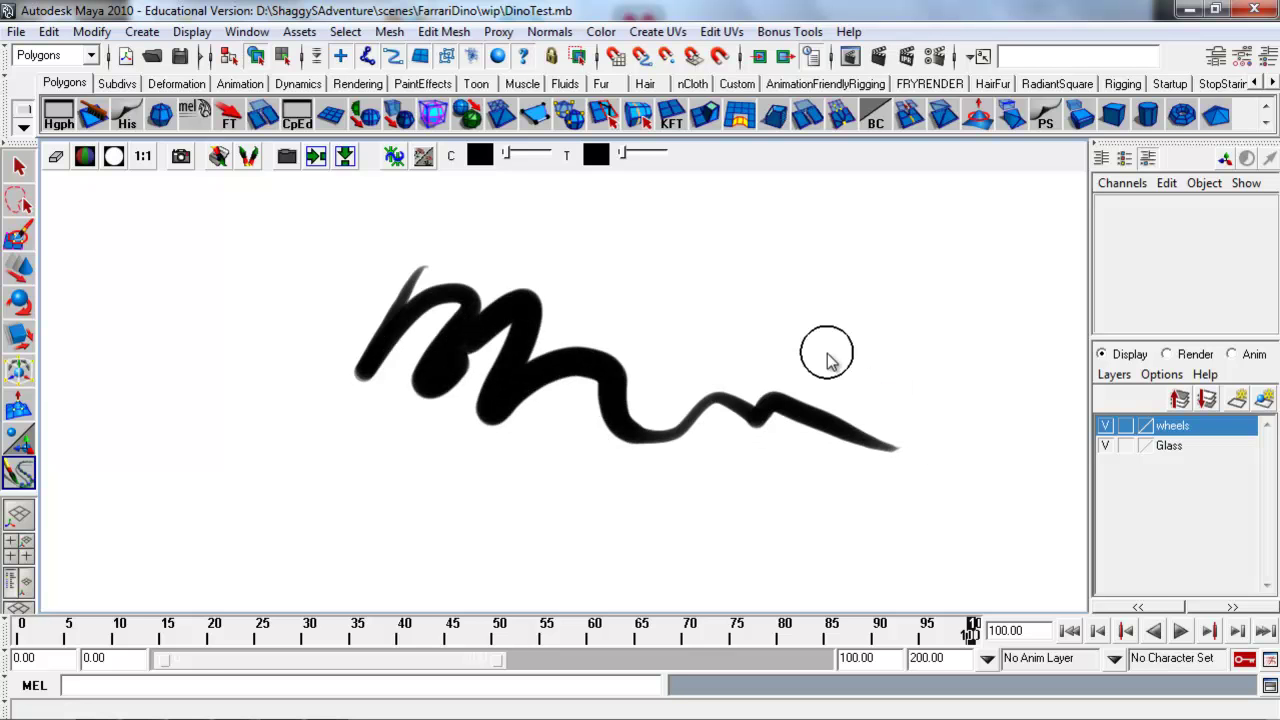
pyautogui.press('8')
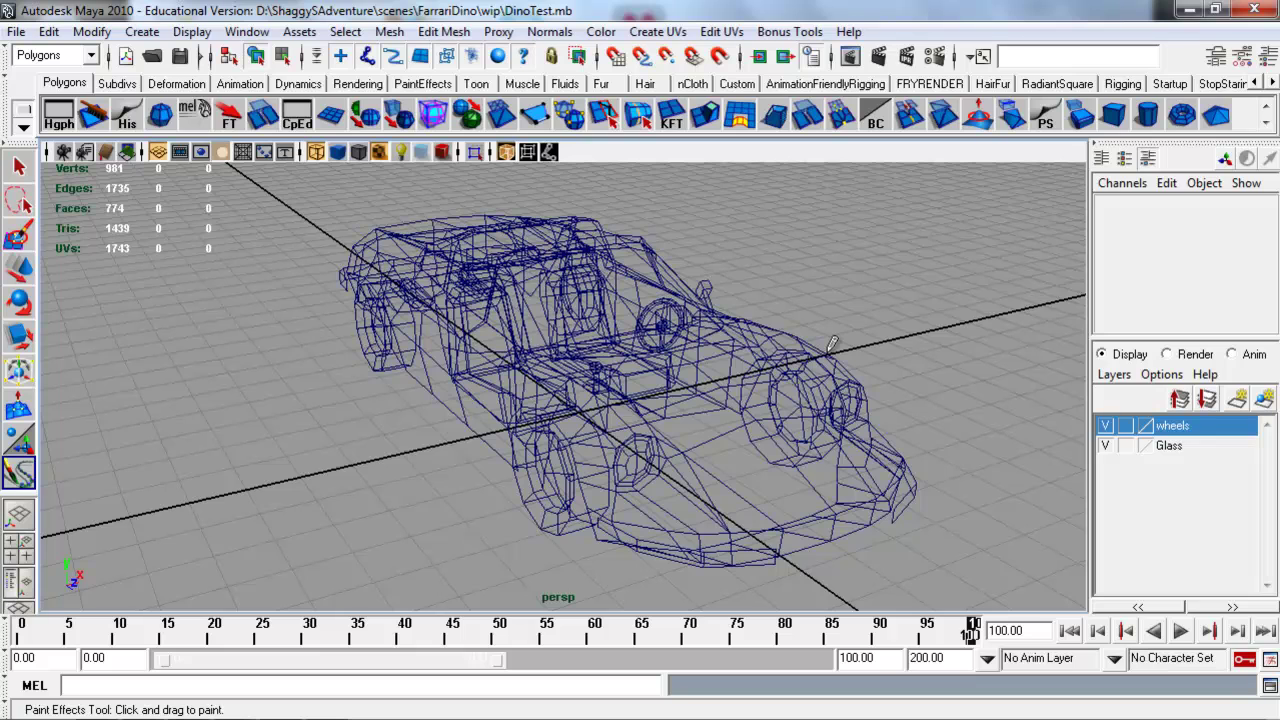
pyautogui.click(20, 168)
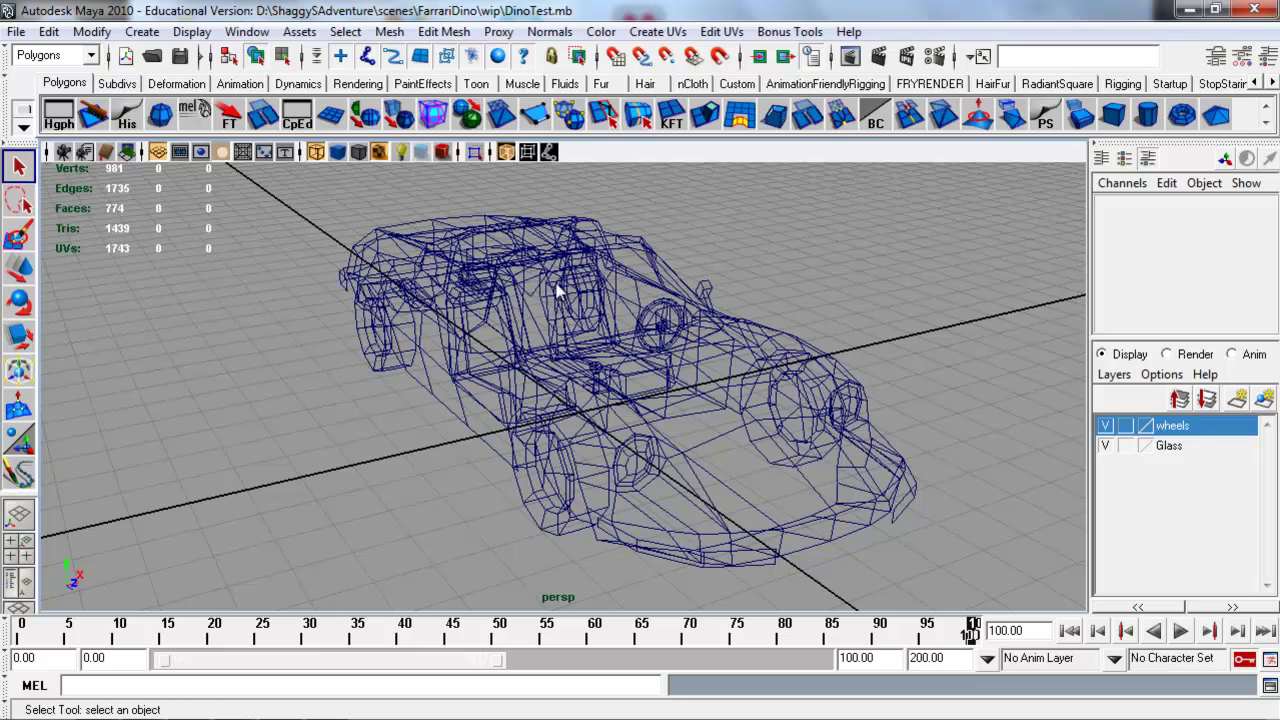
# Go to frame 68 and set the end of the playback range to 120
pyautogui.keyDown('alt'); pyautogui.moveTo(649, 380); pyautogui.dragTo(602, 382, button='middle'); pyautogui.keyUp('alt')
pyautogui.keyDown('alt'); pyautogui.moveTo(602, 382); pyautogui.dragTo(652, 410); pyautogui.keyUp('alt')
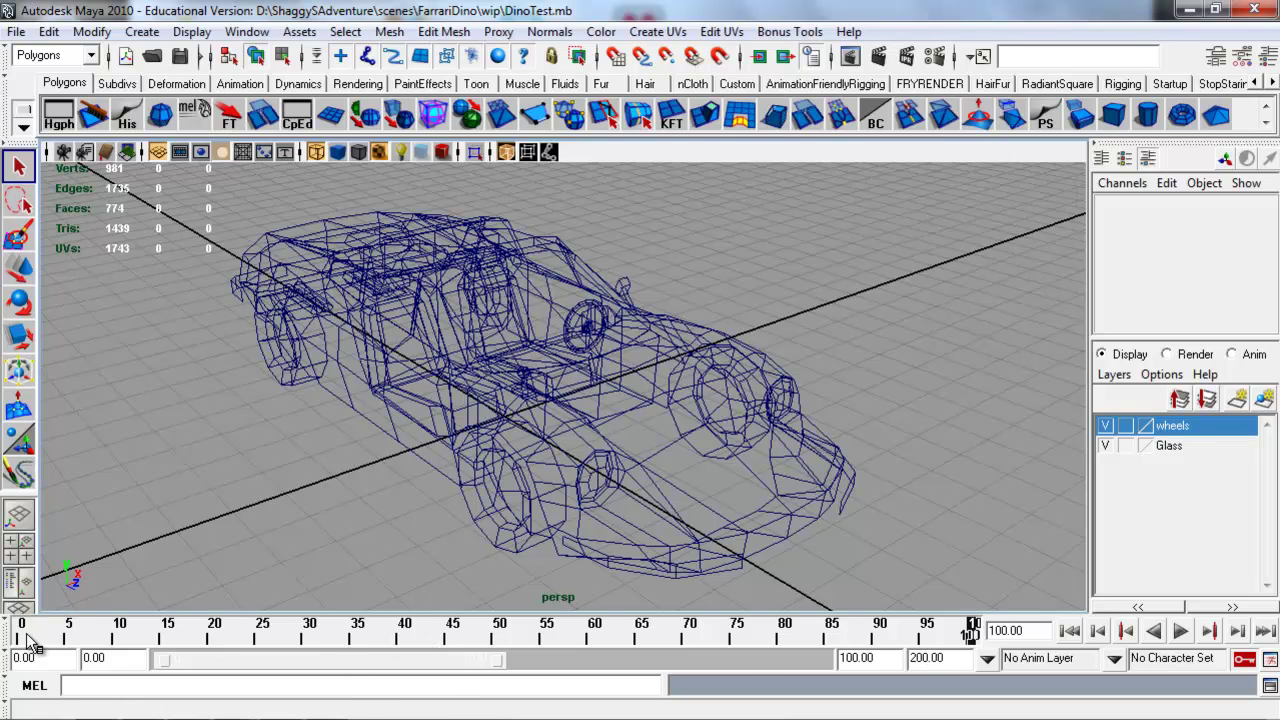
pyautogui.click(858, 658)
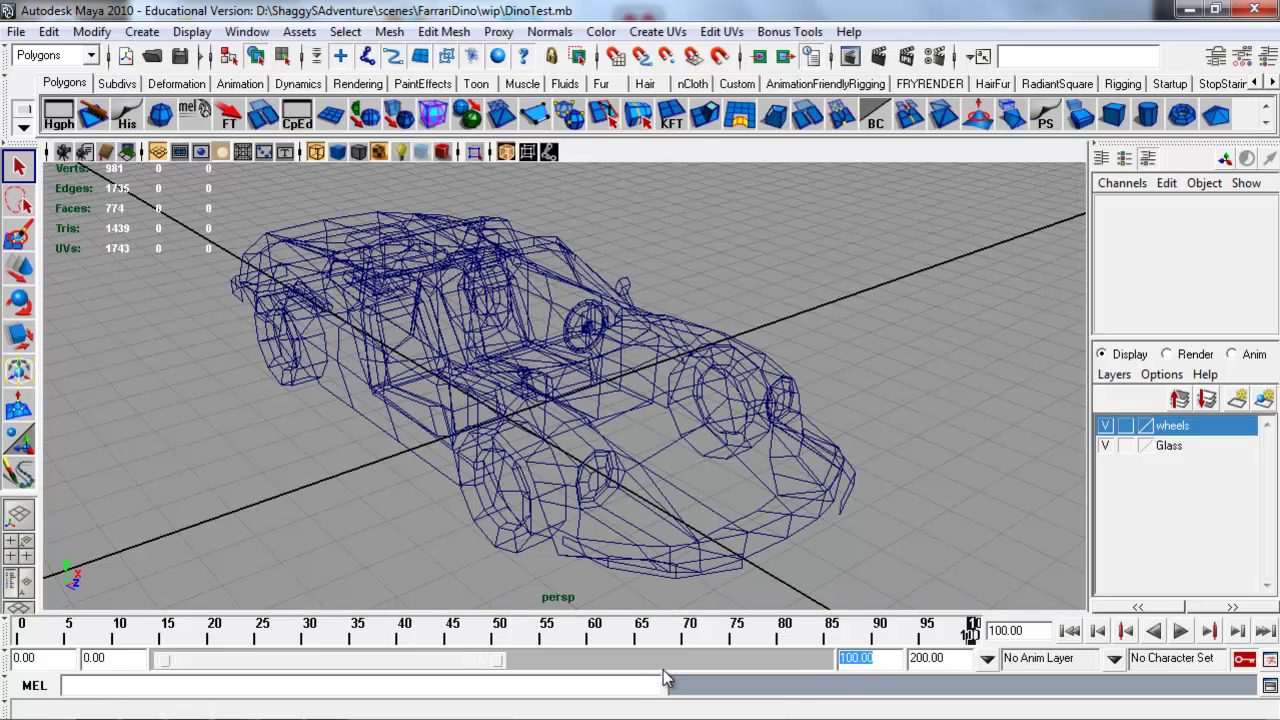
pyautogui.click(668, 630)
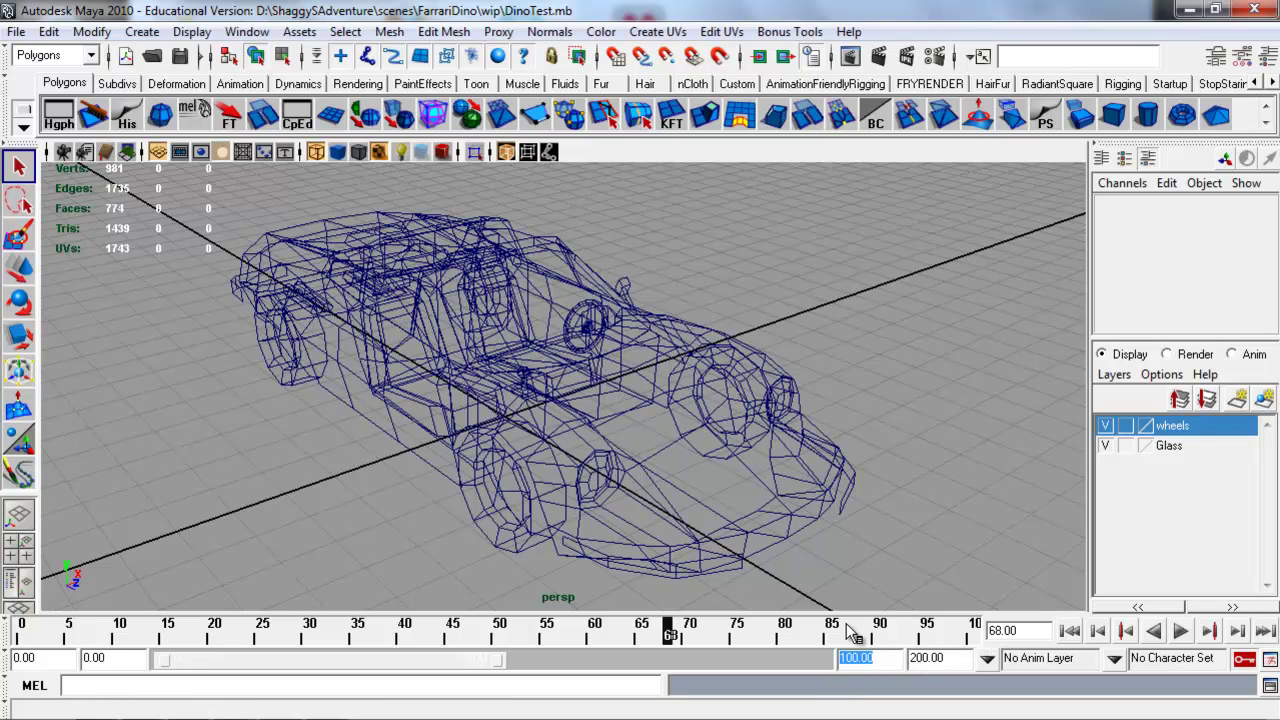
pyautogui.press('Return')
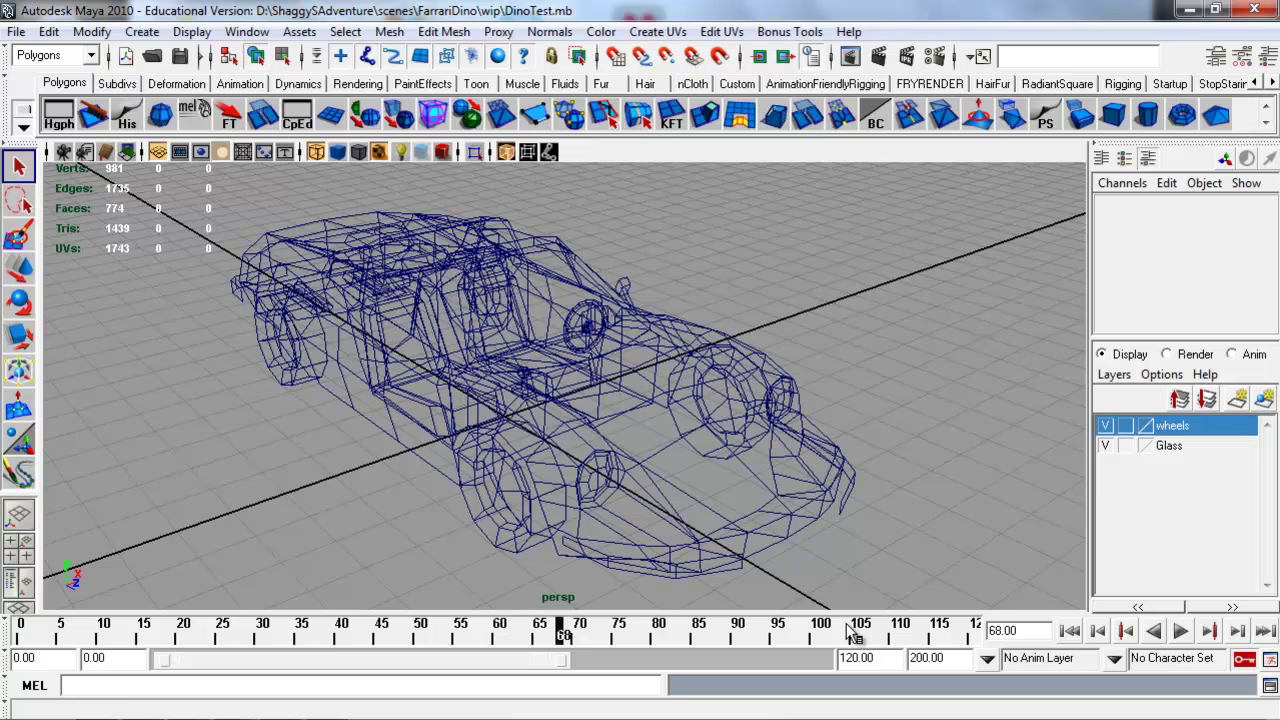
# Play the timeline, scrub to frame 77, and play forwards again, stopping at frame 54
pyautogui.hotkey('alt', 'v')
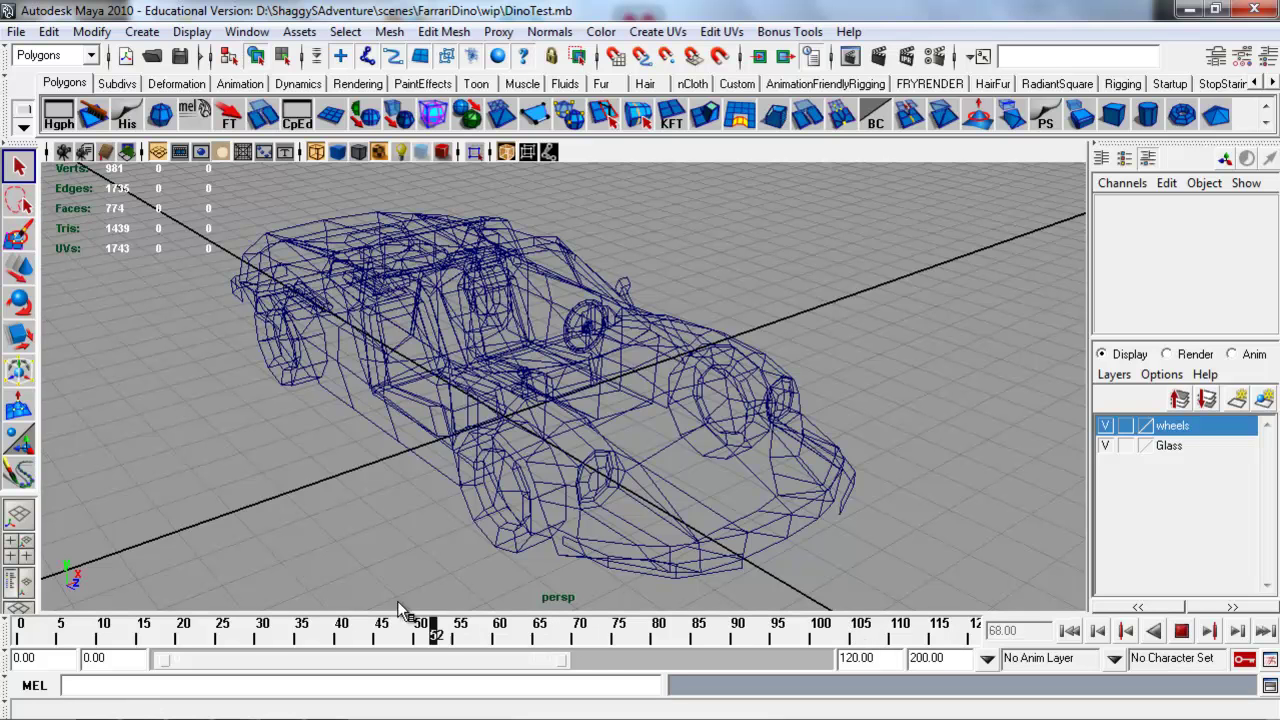
pyautogui.moveTo(528, 621)
pyautogui.mouseDown()
pyautogui.moveTo(839, 629)
pyautogui.moveTo(632, 625)
pyautogui.mouseUp()
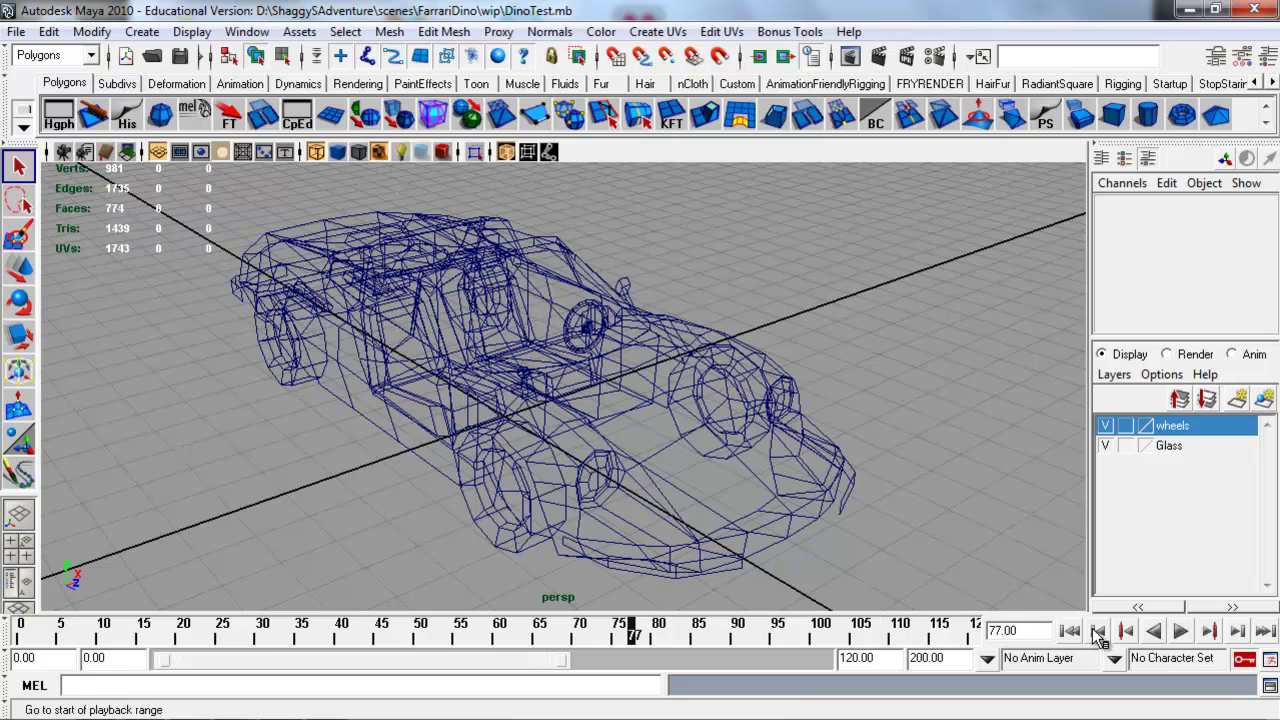
pyautogui.click(1181, 632)
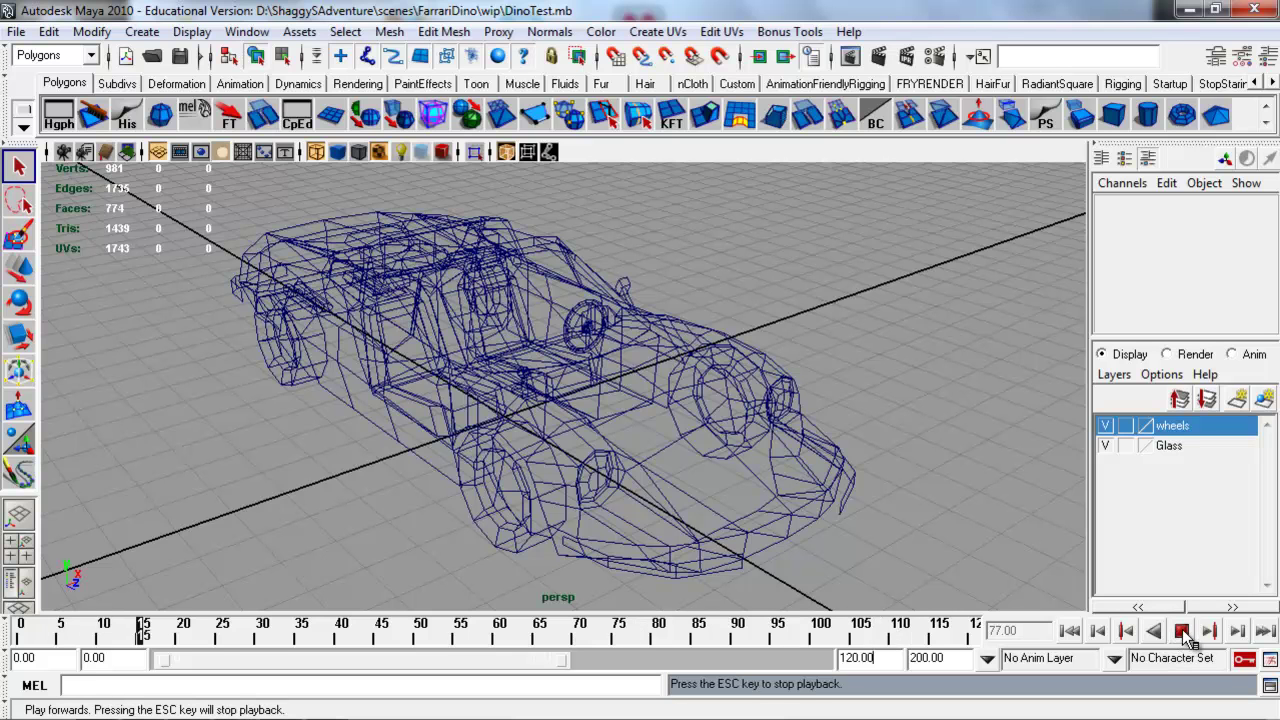
pyautogui.click(1182, 632)
pyautogui.click(1181, 632)
pyautogui.click(1181, 633)
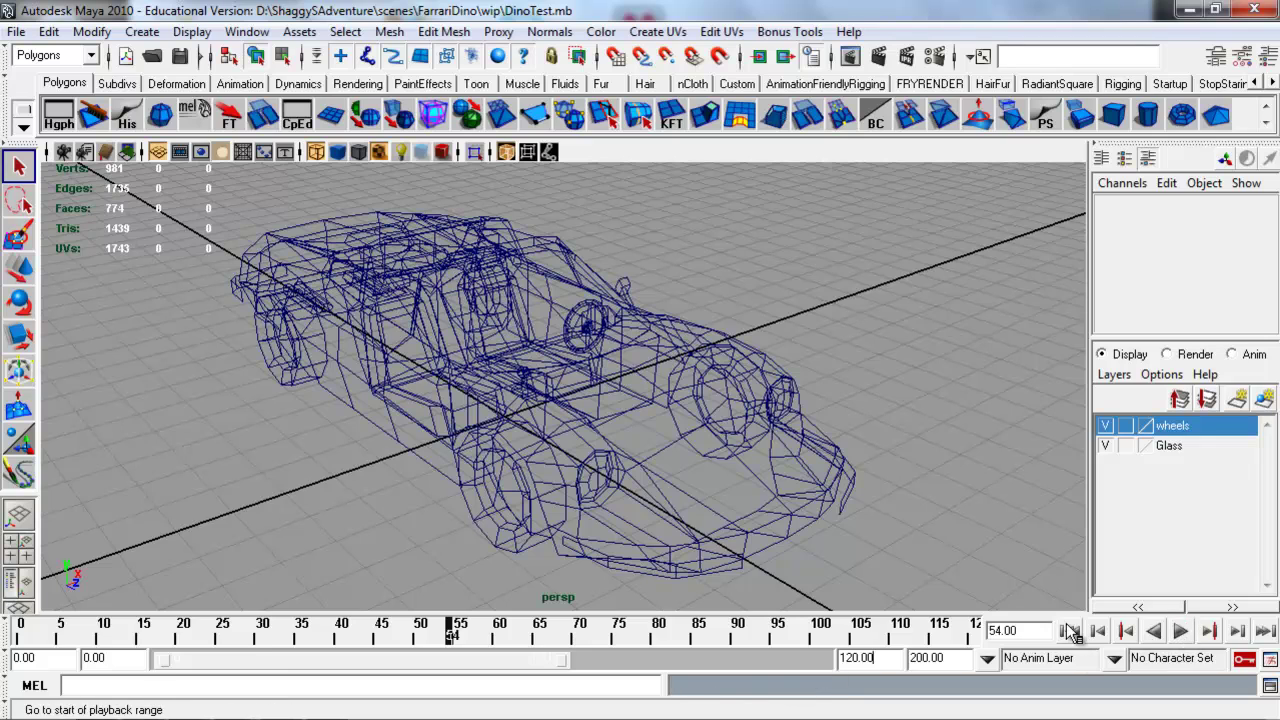
# Select the front wheel, go to frame 0 and activate the Rotate tool
pyautogui.keyDown('alt'); pyautogui.moveTo(820, 500); pyautogui.dragTo(540, 560); pyautogui.keyUp('alt')
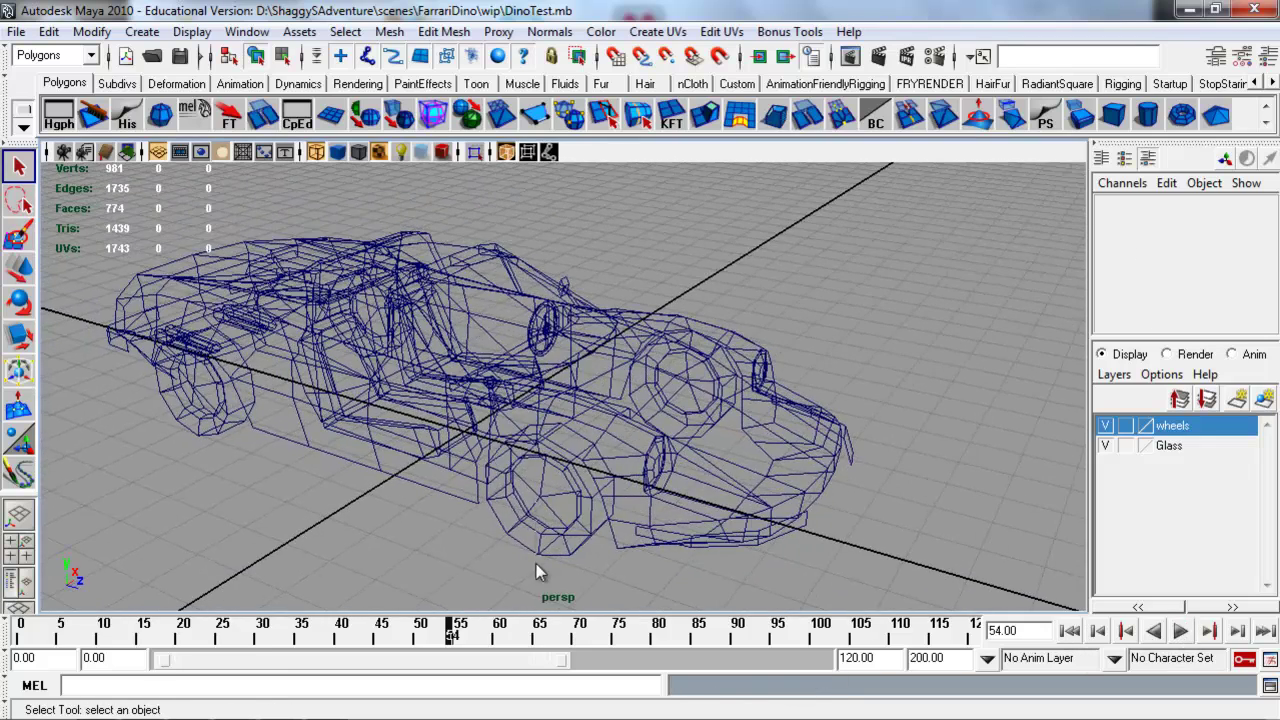
pyautogui.click(595, 480)
pyautogui.keyDown('alt'); pyautogui.moveTo(595, 480); pyautogui.dragTo(605, 453); pyautogui.keyUp('alt')
pyautogui.keyDown('alt'); pyautogui.moveTo(605, 453); pyautogui.dragTo(617, 456, button='middle'); pyautogui.keyUp('alt')
pyautogui.click(26, 633)
pyautogui.moveTo(24, 633); pyautogui.dragTo(20, 633)
pyautogui.press('w')
pyautogui.press('e')
# Key the front wheel's Rotate X channel at frame 0 with a value of 0
pyautogui.click(1185, 287)
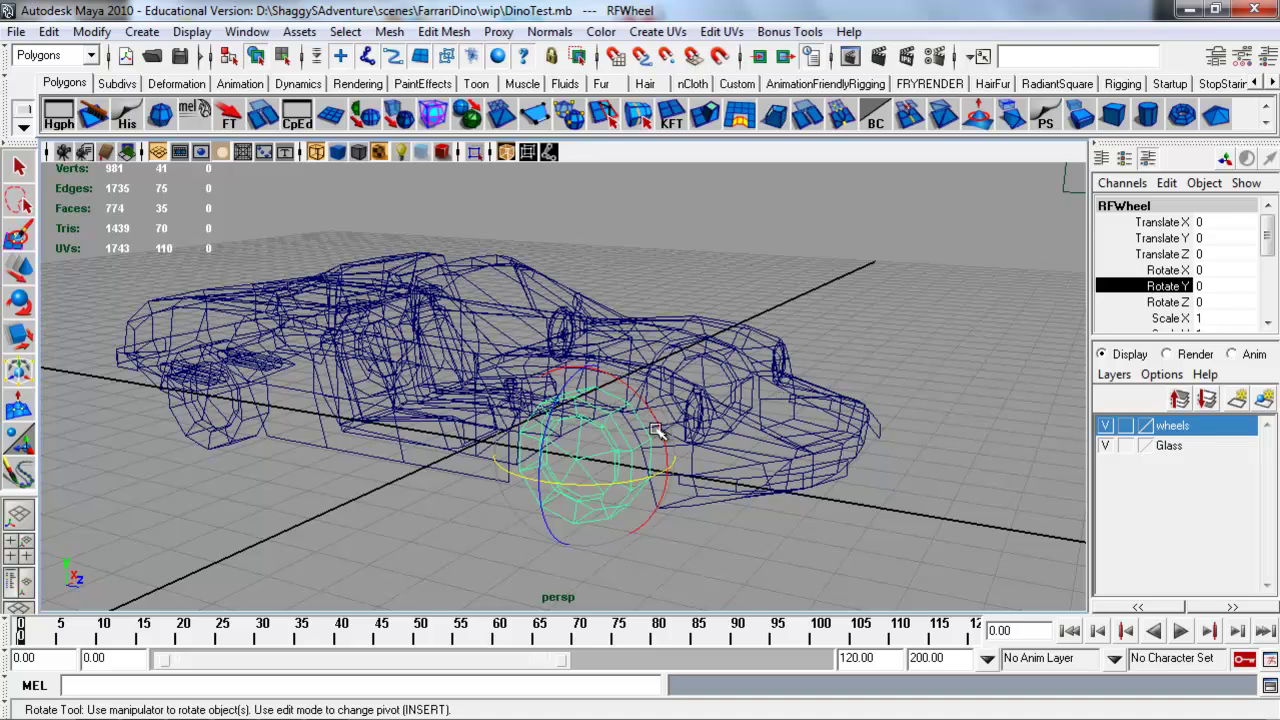
pyautogui.click(1165, 270)
pyautogui.rightClick(1165, 270)
pyautogui.click(1130, 250)
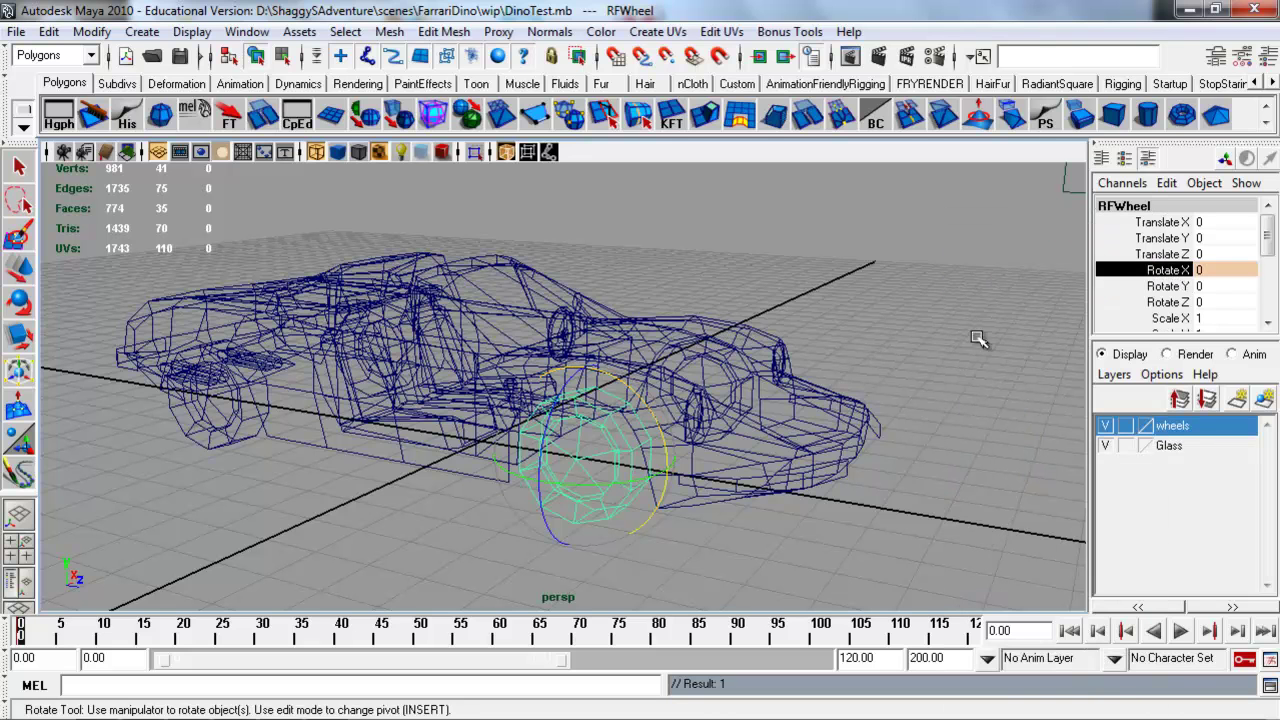
pyautogui.rightClick(1165, 270)
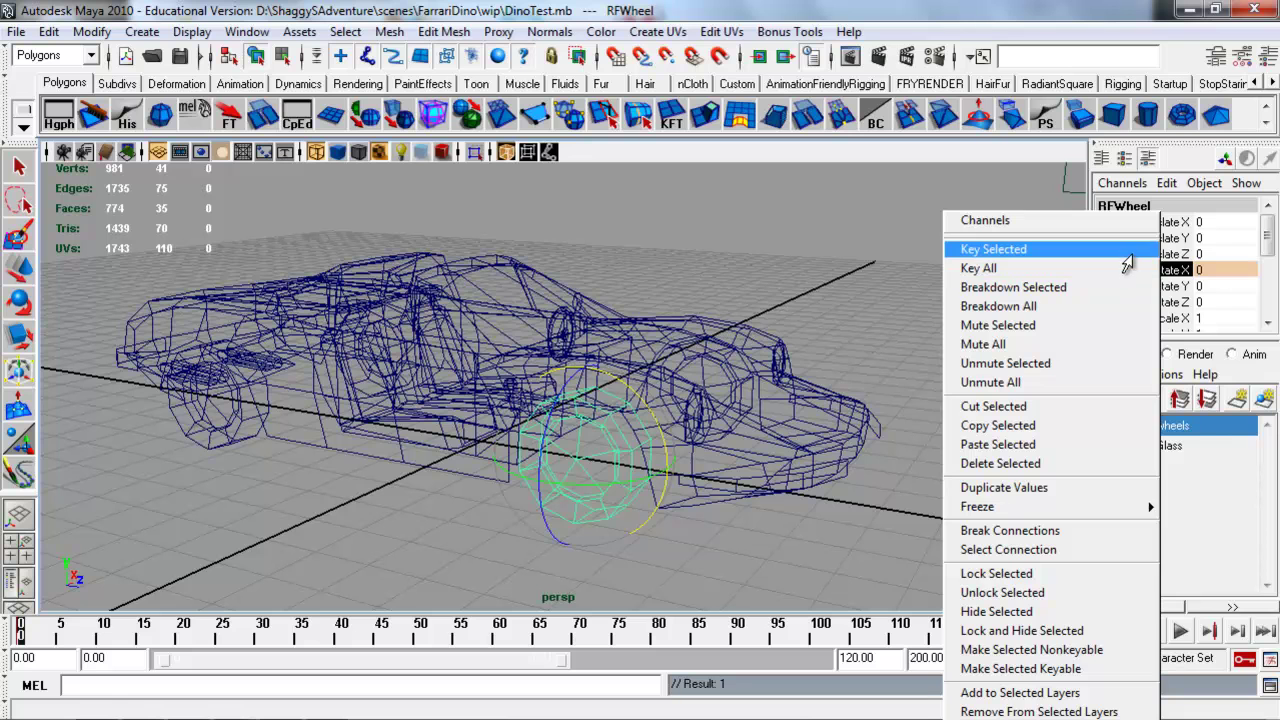
pyautogui.click(1188, 284)
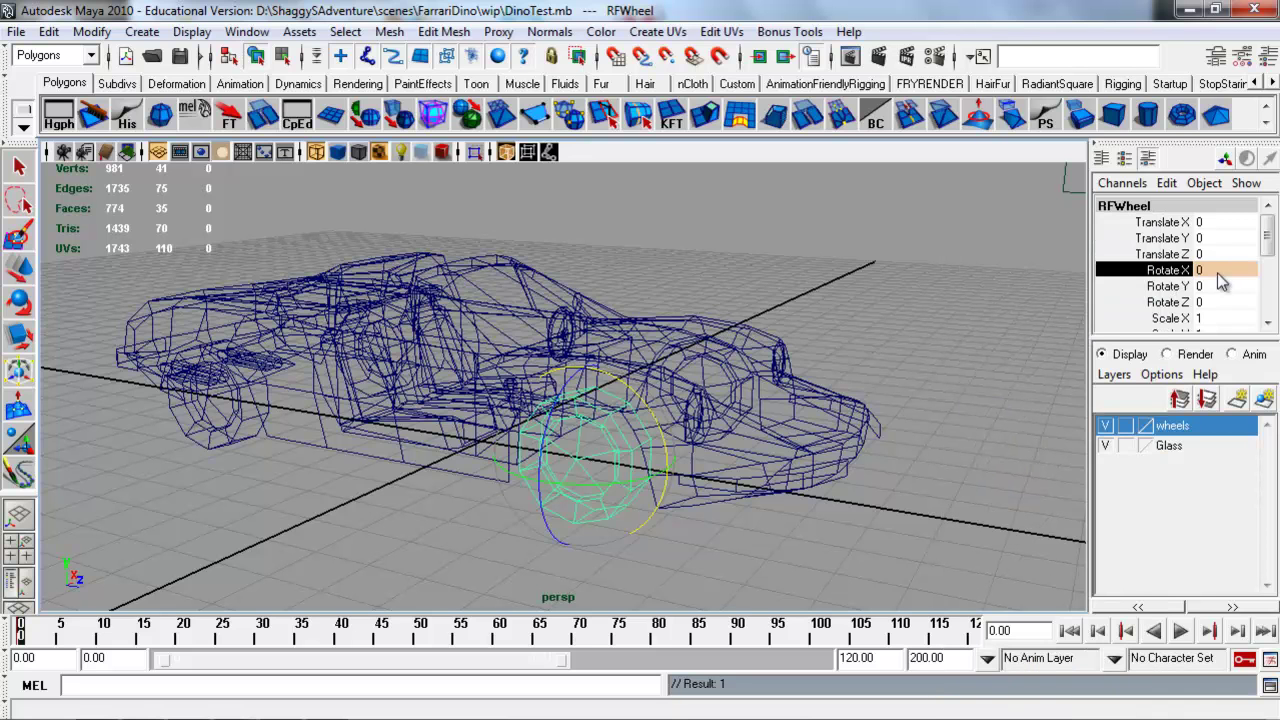
# At frame 120, rotate the front wheel about X to about 518.6 degrees and key its Rotate X channel
pyautogui.click(975, 632)
pyautogui.moveTo(665, 445); pyautogui.dragTo(529, 497)
pyautogui.rightClick(1142, 272)
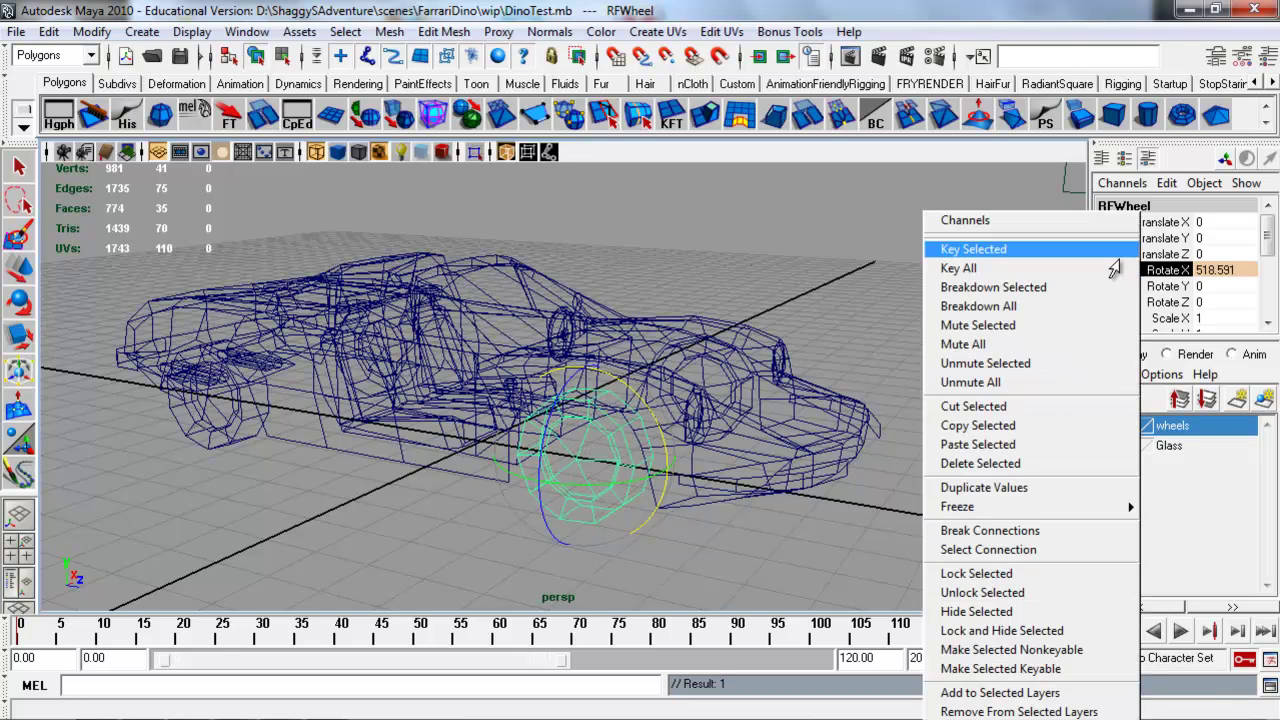
pyautogui.click(1113, 262)
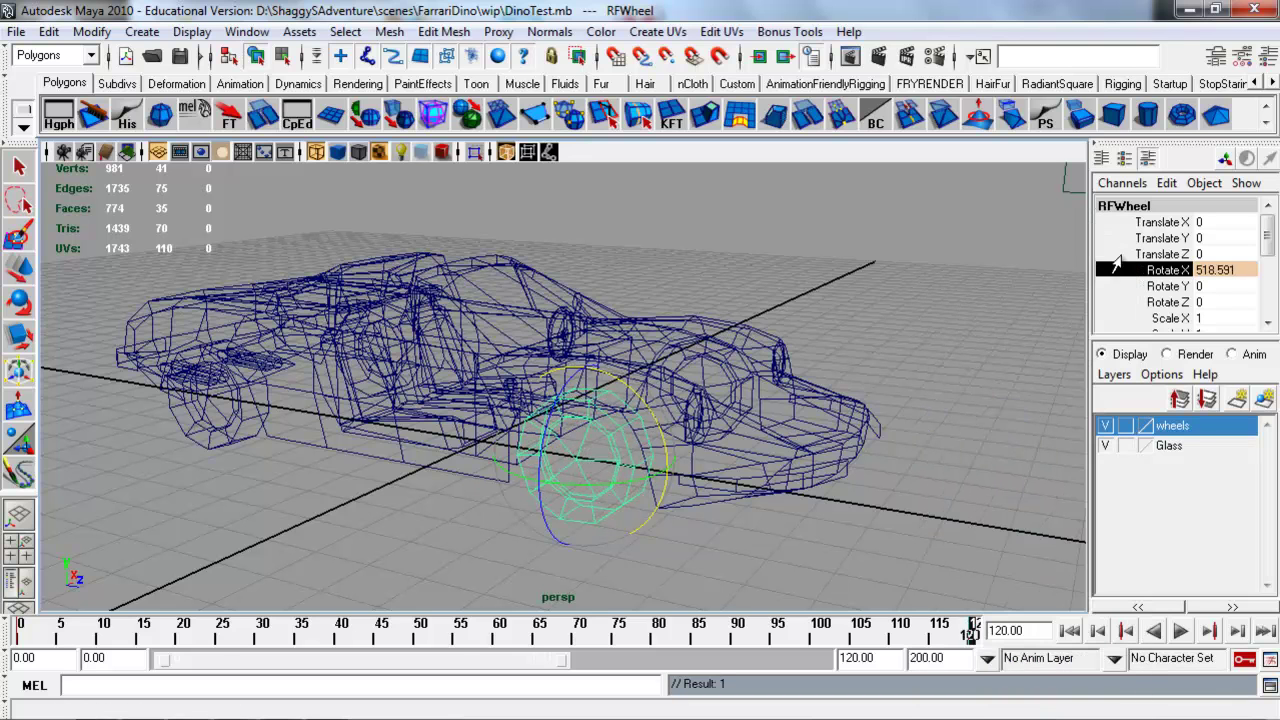
# Play the wheel animation in textured and untextured shading, stop it at frame 75 and return to wireframe display
pyautogui.click(1181, 632)
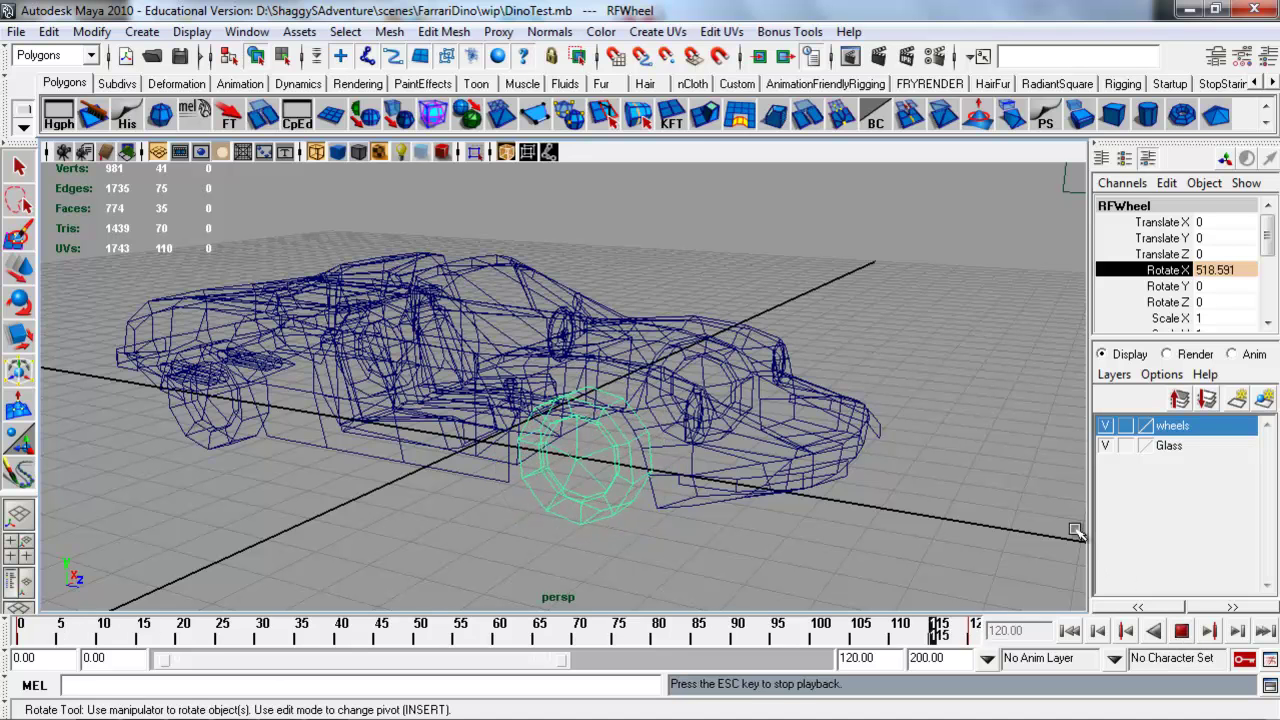
pyautogui.press('5')
pyautogui.press('6')
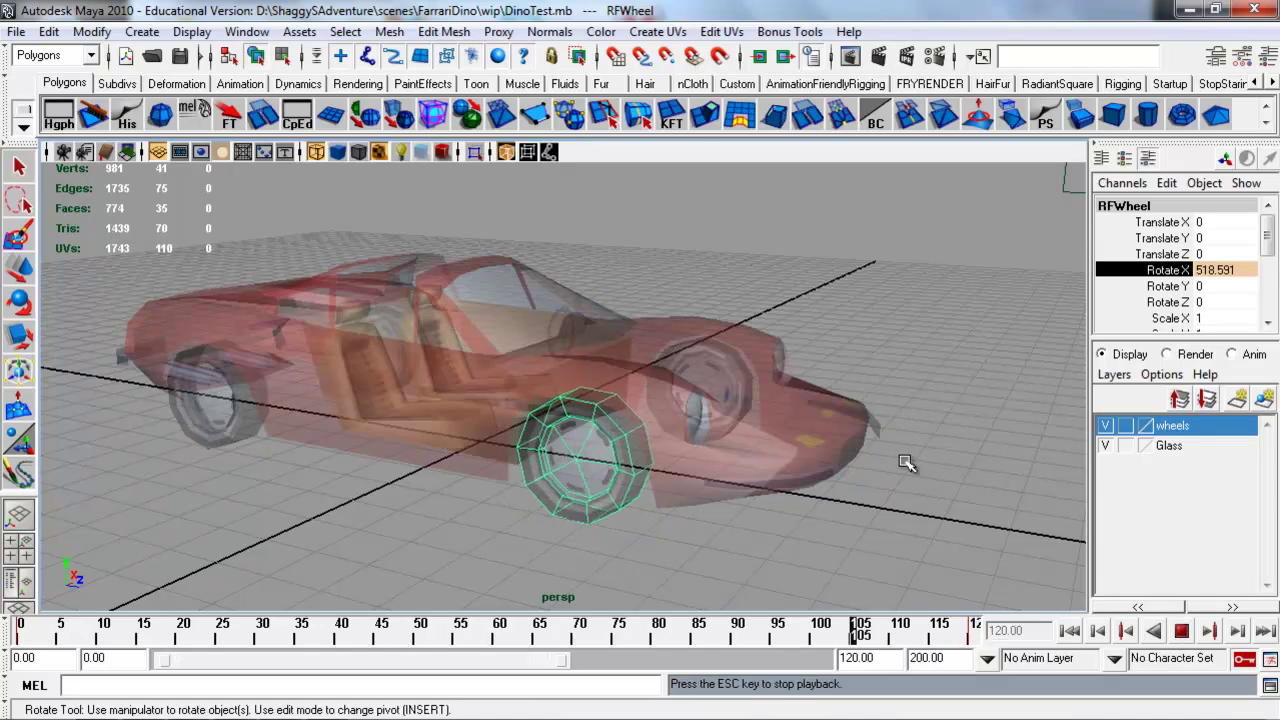
pyautogui.click(381, 150)
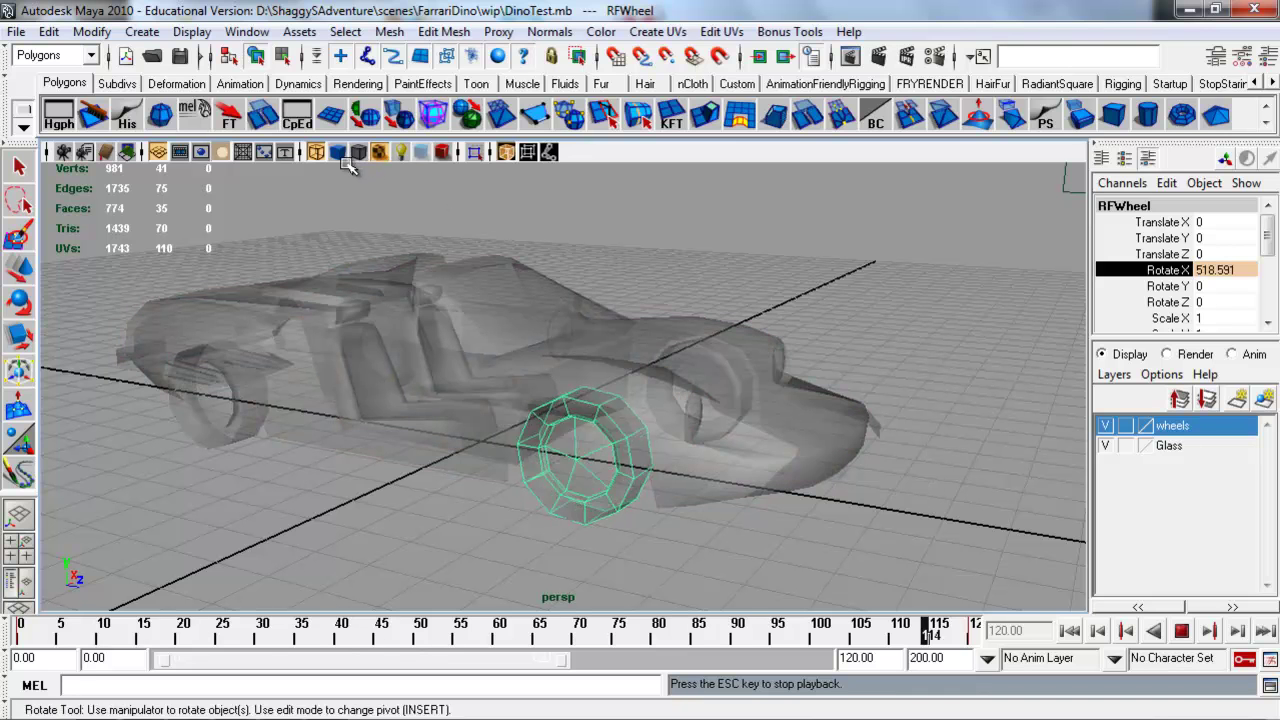
pyautogui.click(1181, 631)
pyautogui.press('e')
pyautogui.click(316, 152)
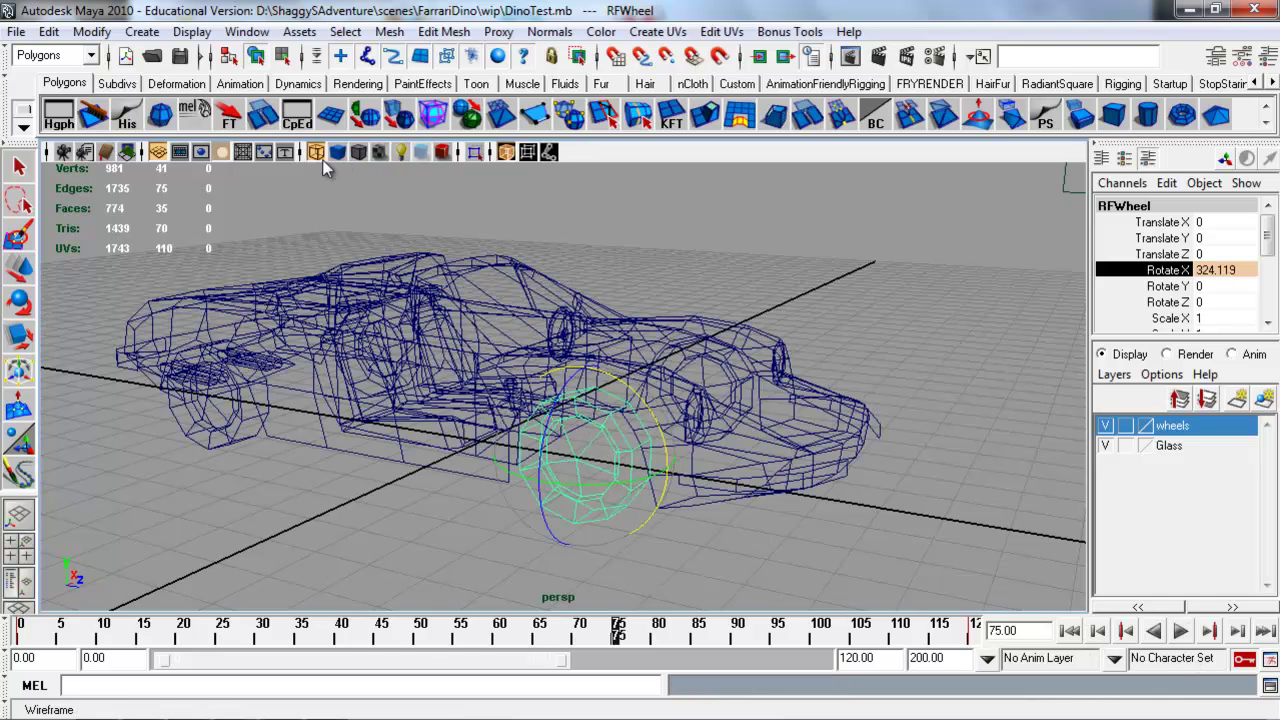
# Select the car body with the Move tool, switch to shaded display and turn off X-Ray
pyautogui.click(381, 288)
pyautogui.press('w')
pyautogui.keyDown('alt'); pyautogui.moveTo(381, 289); pyautogui.dragTo(364, 311); pyautogui.keyUp('alt')
pyautogui.press('5')
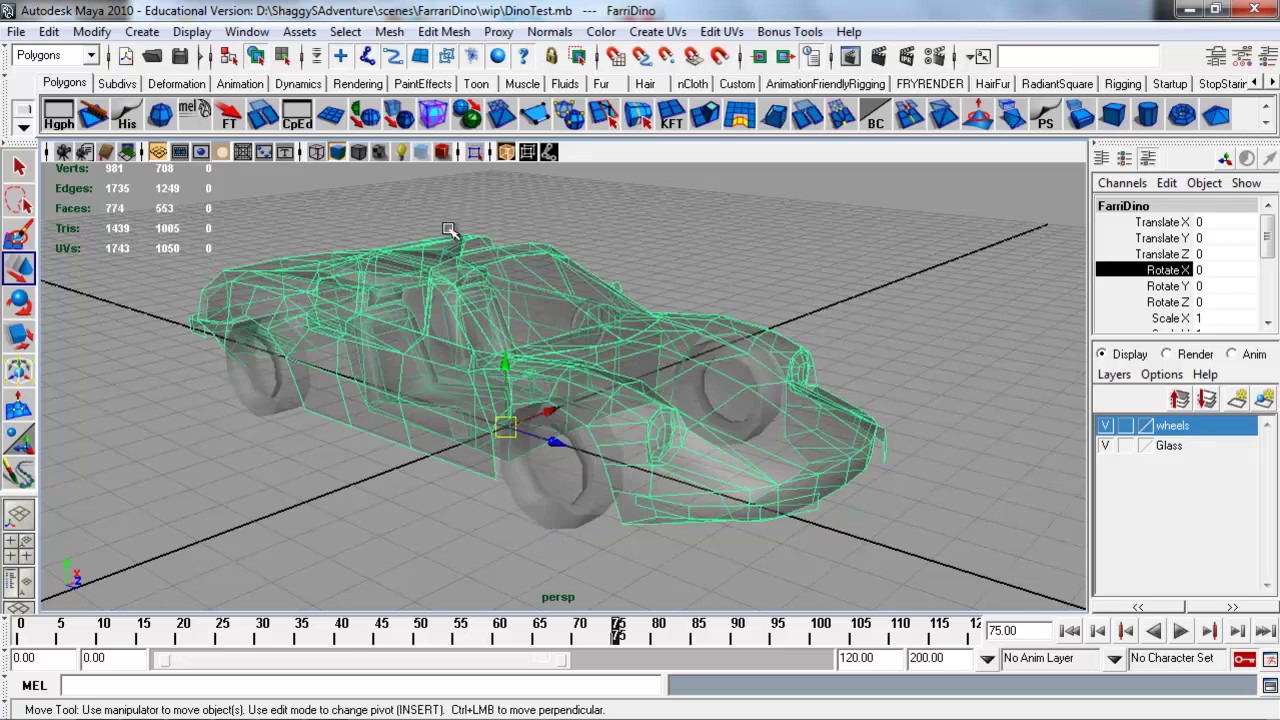
pyautogui.click(505, 152)
pyautogui.keyDown('alt'); pyautogui.moveTo(523, 376); pyautogui.dragTo(537, 358); pyautogui.keyUp('alt')
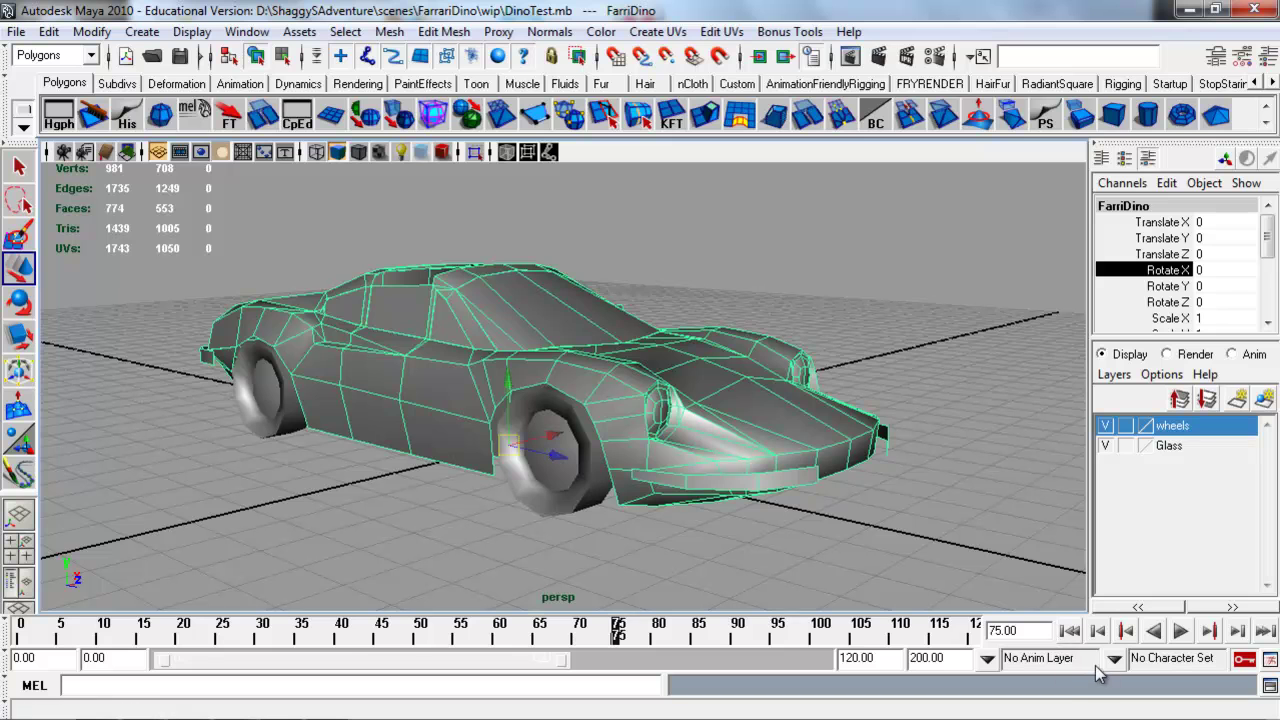
# Narrow the playback range to frames 11 to 18 and switch the view to textured display
pyautogui.moveTo(566, 668)
pyautogui.mouseDown()
pyautogui.moveTo(826, 660)
pyautogui.moveTo(478, 656)
pyautogui.moveTo(800, 660)
pyautogui.moveTo(631, 650)
pyautogui.moveTo(210, 657)
pyautogui.moveTo(266, 674)
pyautogui.moveTo(171, 666)
pyautogui.moveTo(800, 676)
pyautogui.moveTo(198, 661)
pyautogui.mouseUp()
pyautogui.press('4')
pyautogui.press('6')
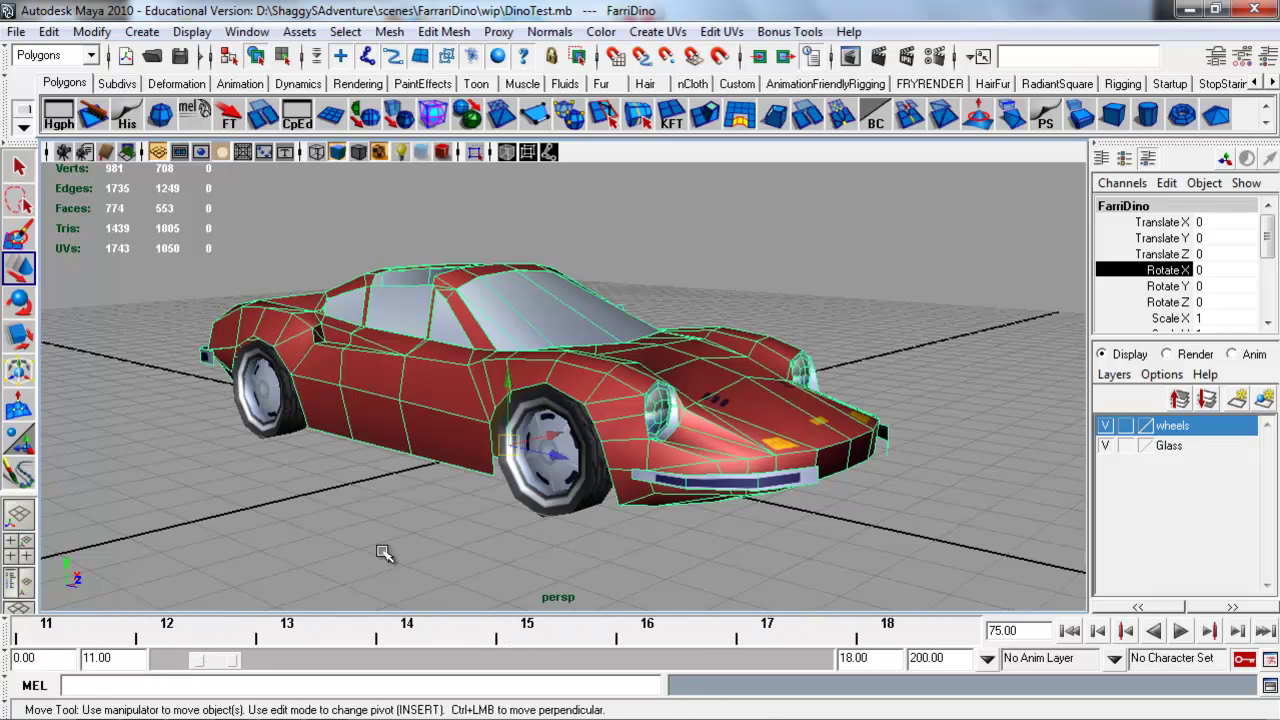
# Expand the playback range to frames 0 to 200
pyautogui.moveTo(217, 666); pyautogui.dragTo(174, 668)
pyautogui.moveTo(256, 665); pyautogui.dragTo(880, 650)
pyautogui.moveTo(172, 663); pyautogui.dragTo(157, 658)
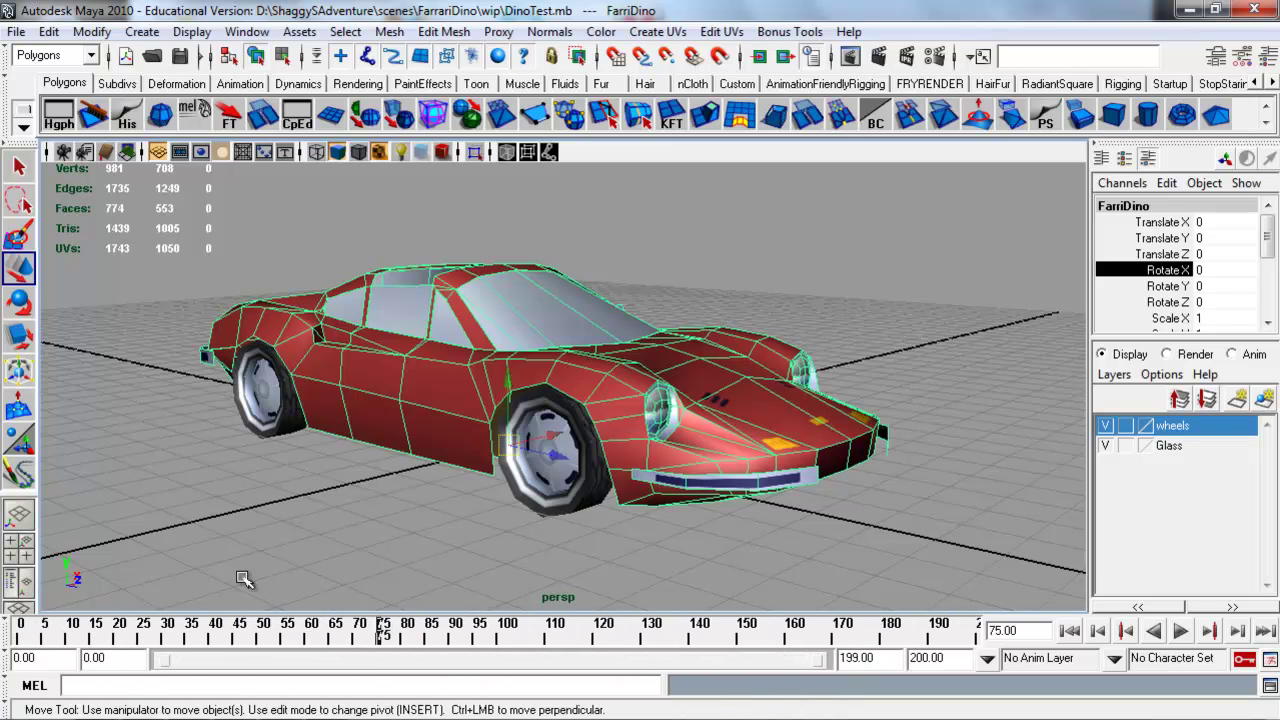
pyautogui.moveTo(829, 663); pyautogui.dragTo(852, 666)
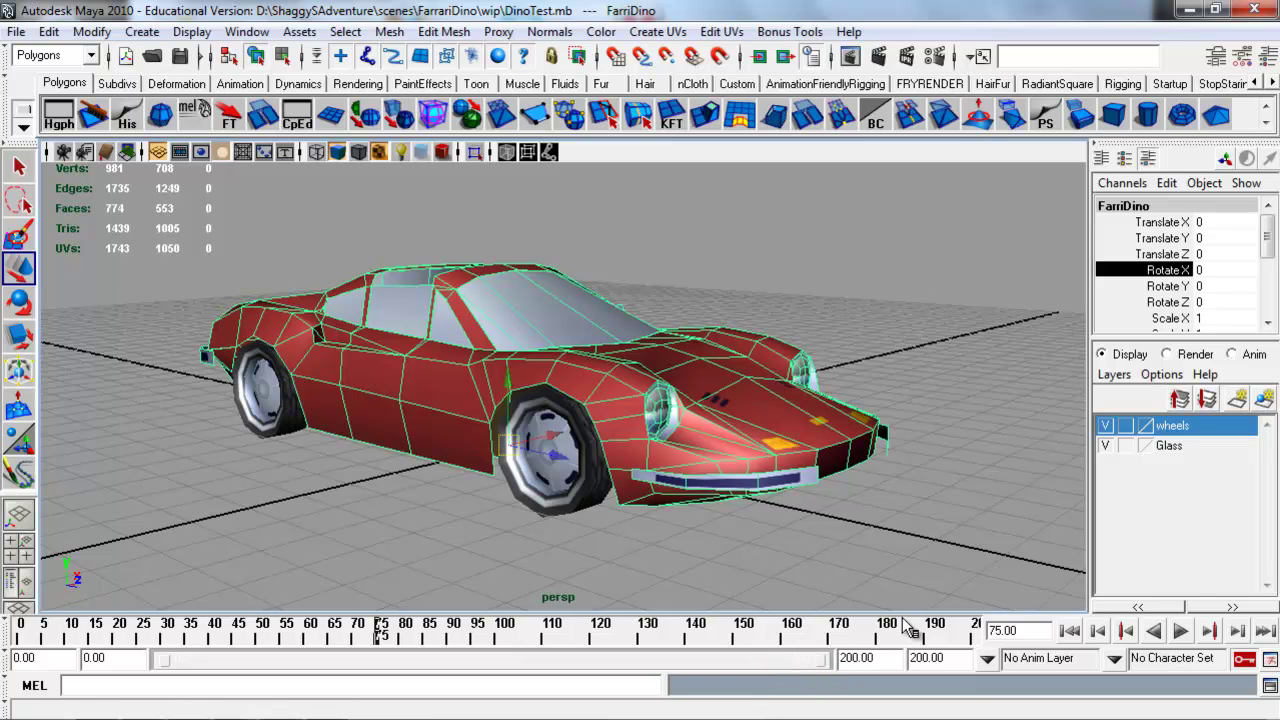
# With the Script Editor open, set the car body's Rotate X to 20, then close the editor and undo the rotation
pyautogui.keyDown('alt'); pyautogui.moveTo(784, 428); pyautogui.dragTo(801, 441); pyautogui.keyUp('alt')
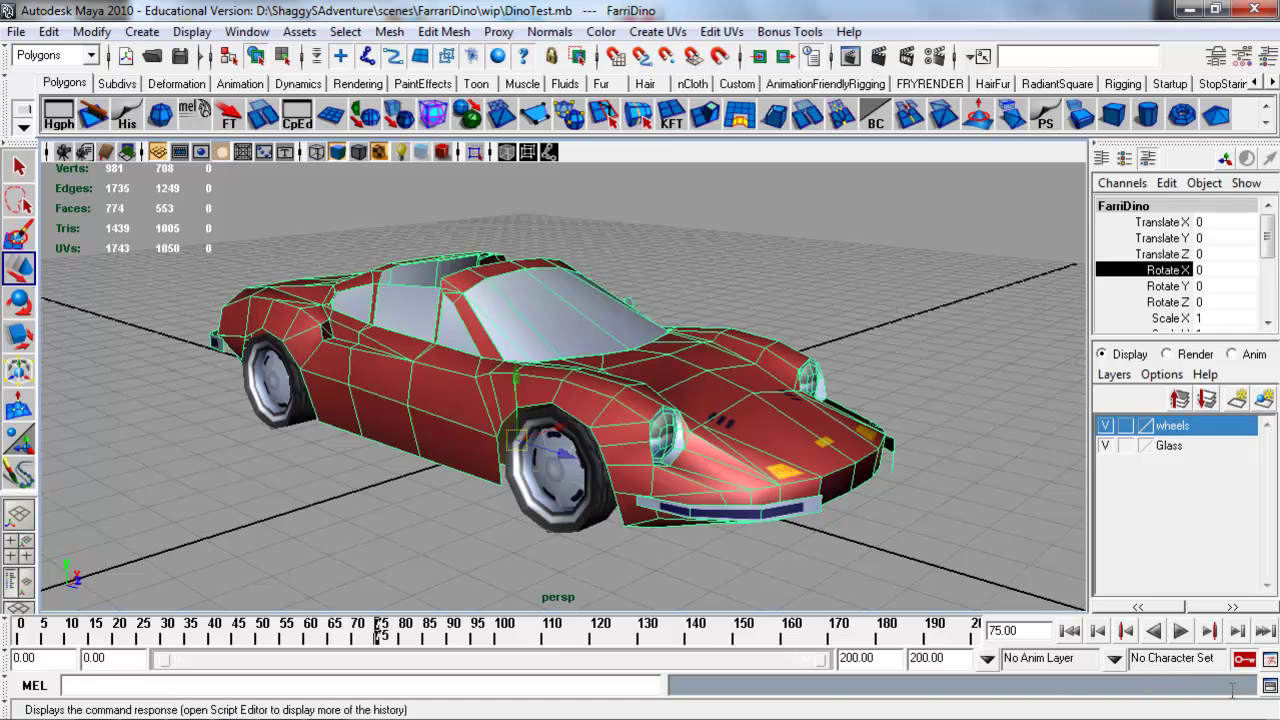
pyautogui.click(1270, 685)
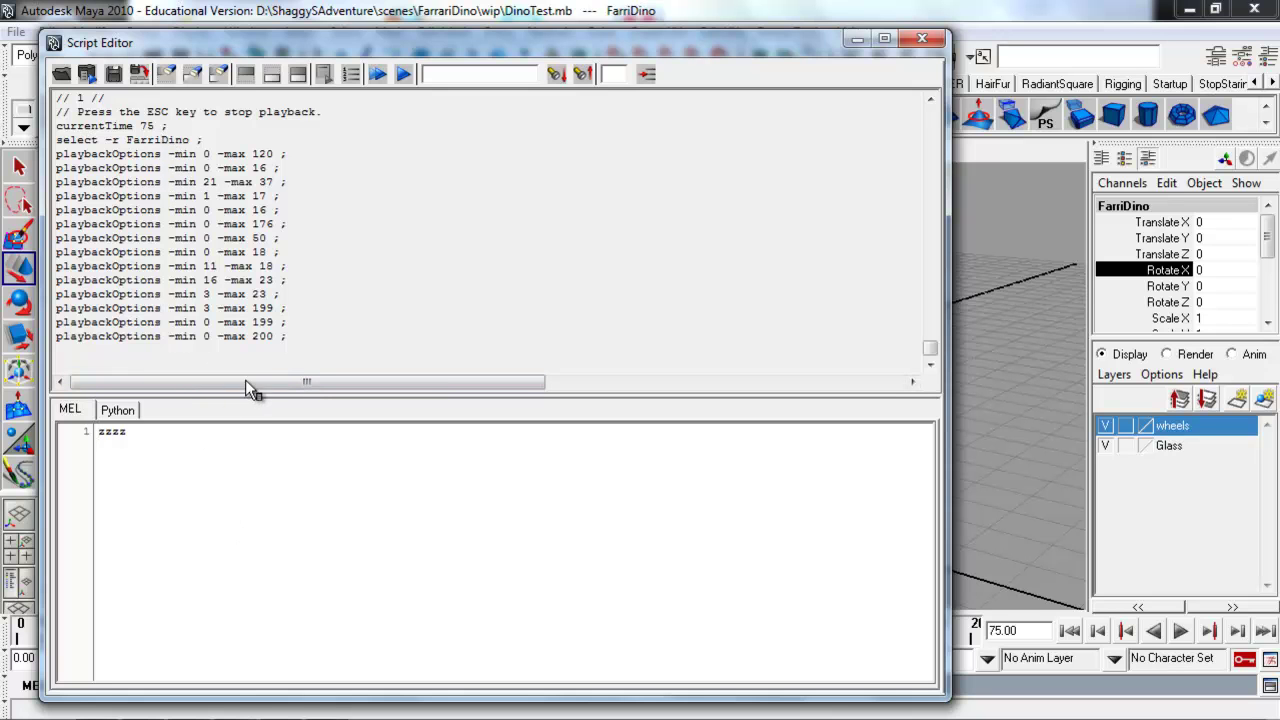
pyautogui.click(1204, 262)
pyautogui.write('20')
pyautogui.press('Return')
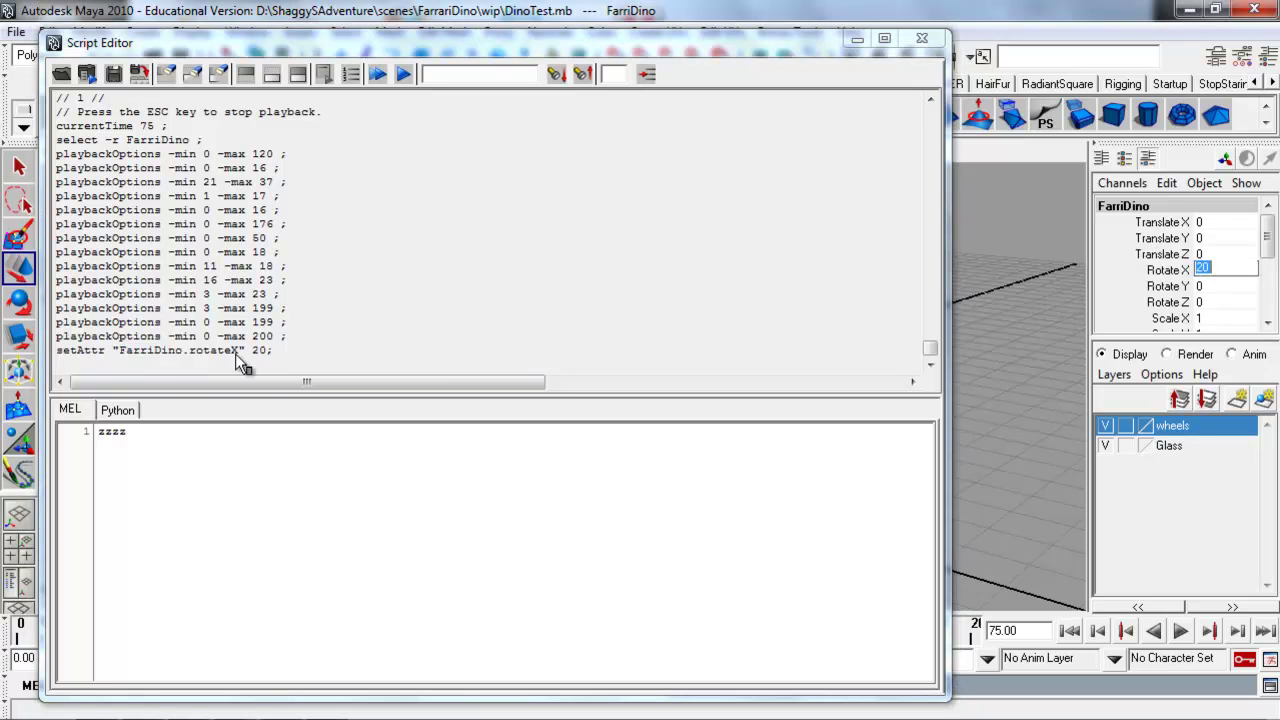
pyautogui.click(921, 38)
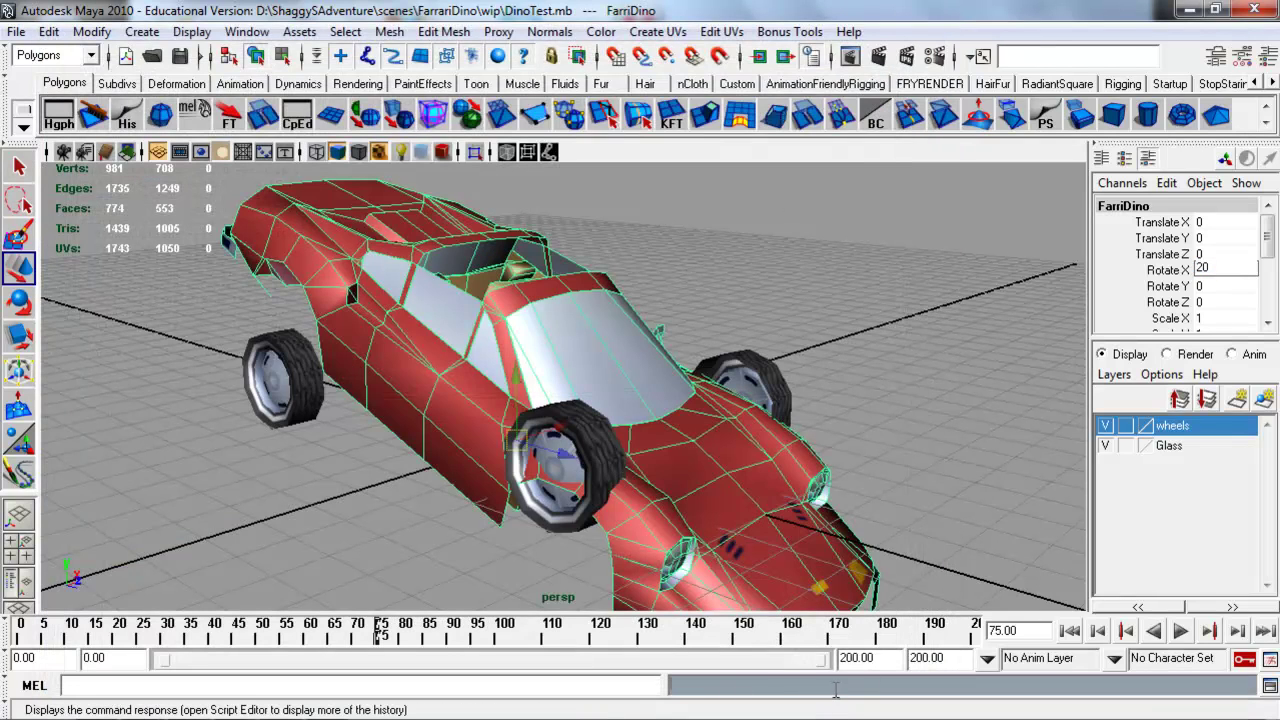
pyautogui.hotkey('ctrl', 'z')
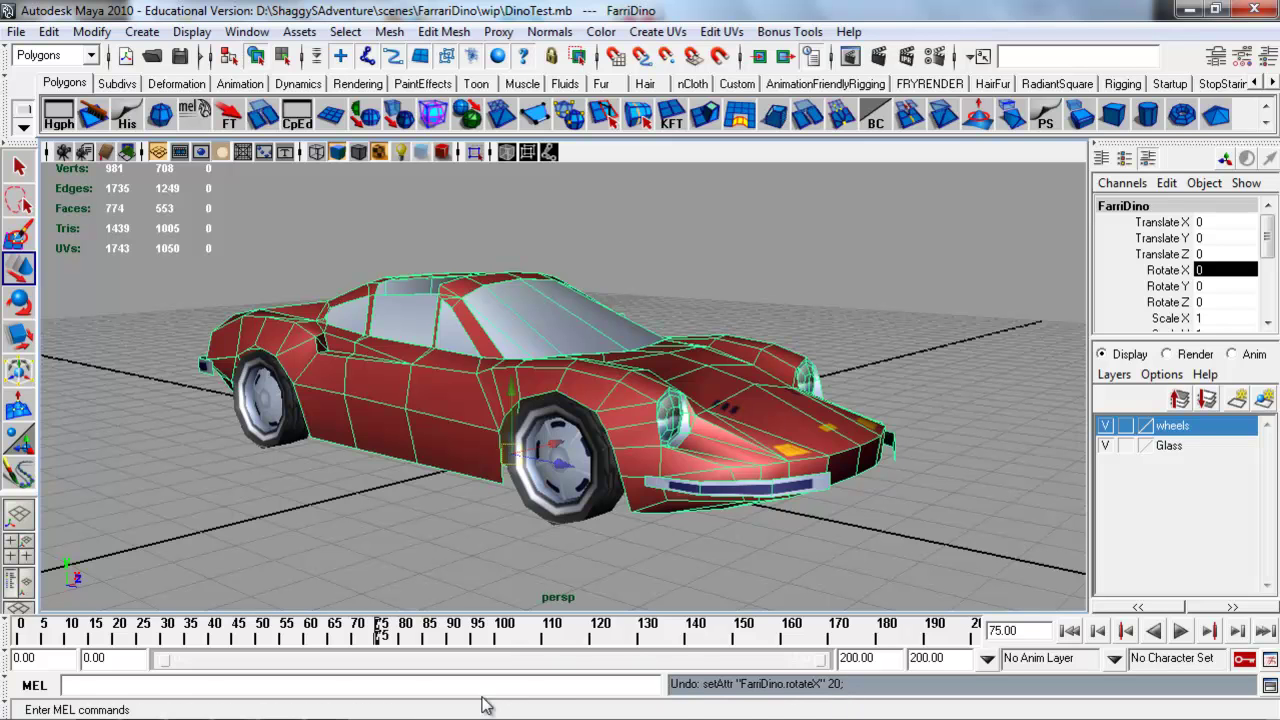
# Create a NURBS sphere by running the MEL command sphere from the command line
pyautogui.click(86, 684)
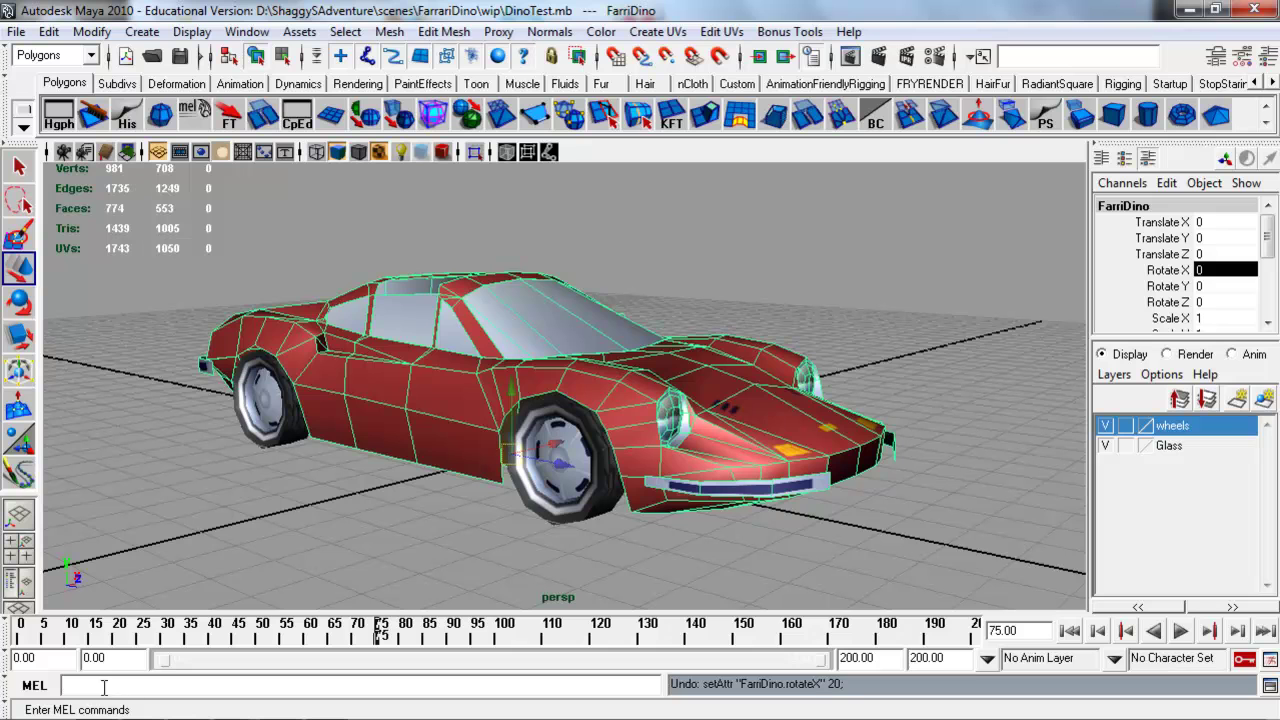
pyautogui.click(35, 686)
pyautogui.write('sphere')
pyautogui.press('Return')
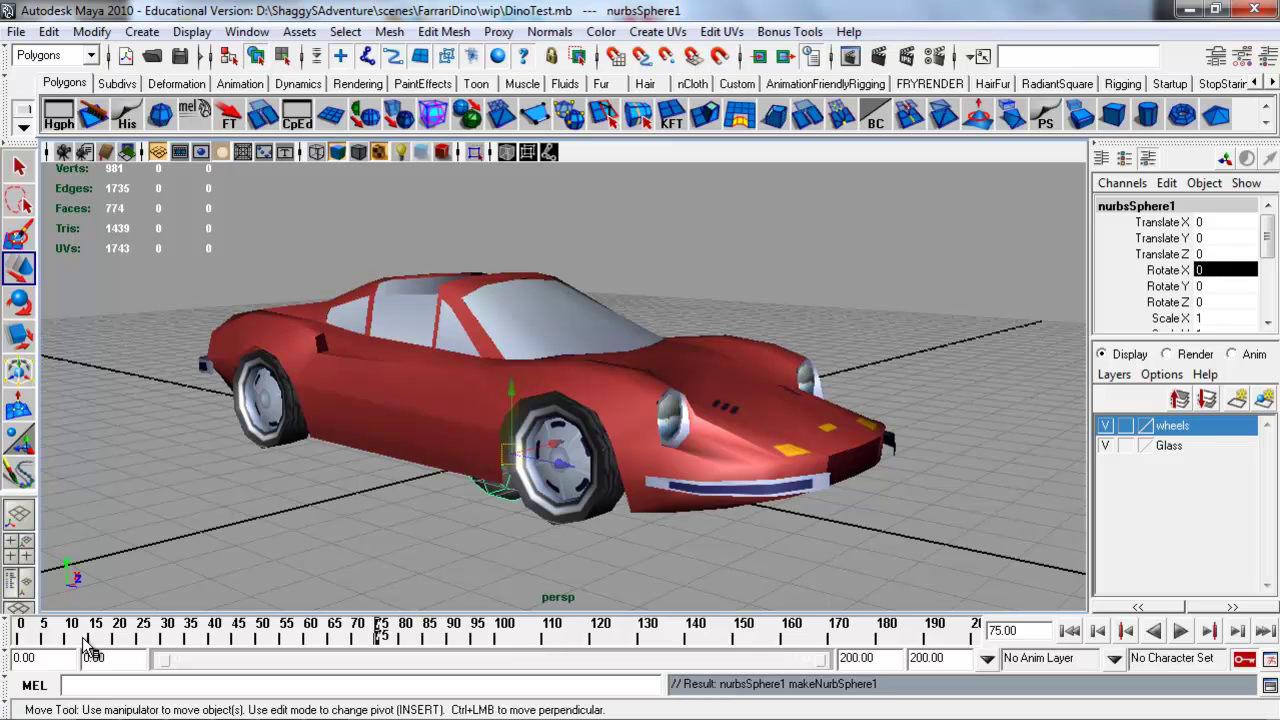
# Move the sphere along X to about -3.545, display it smoothly, and delete it
pyautogui.moveTo(557, 446); pyautogui.dragTo(420, 484)
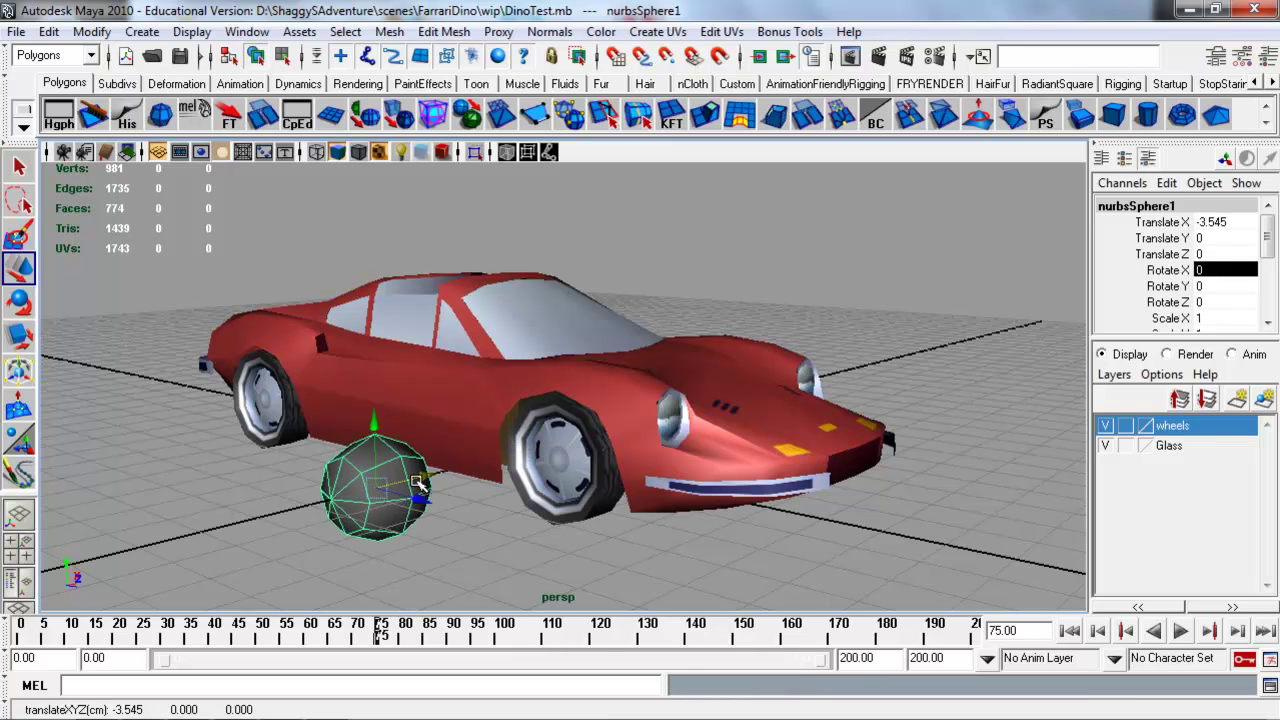
pyautogui.press('3')
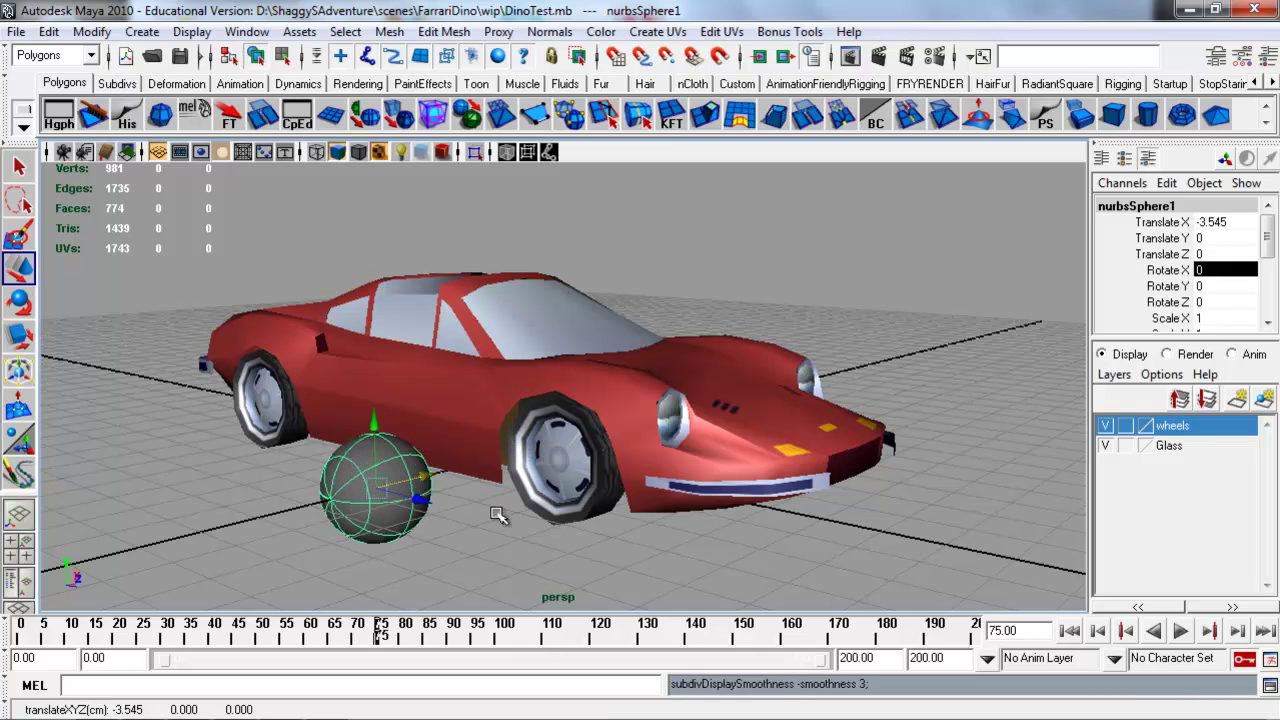
pyautogui.press('Delete')
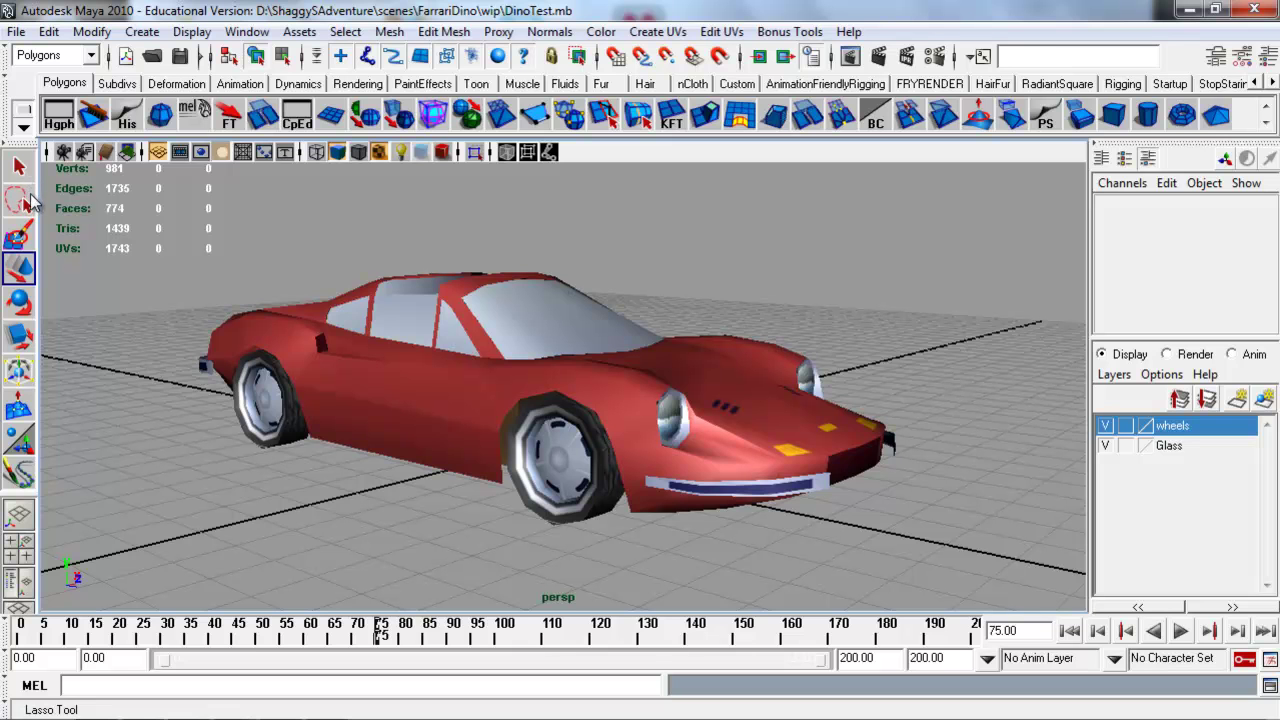
# Expand the collapsed selection mask section of the status line and select the car body
pyautogui.keyDown('alt'); pyautogui.moveTo(548, 418); pyautogui.dragTo(526, 345); pyautogui.keyUp('alt')
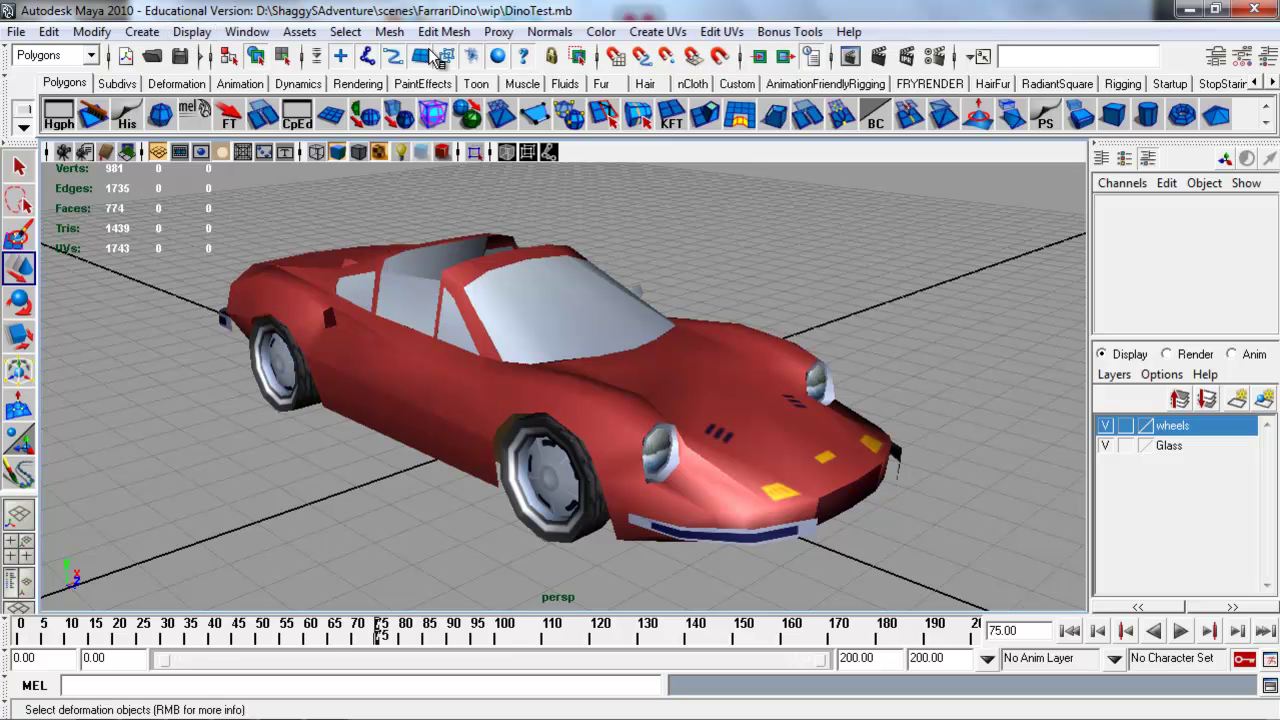
pyautogui.keyDown('alt'); pyautogui.moveTo(387, 308); pyautogui.dragTo(470, 348); pyautogui.keyUp('alt')
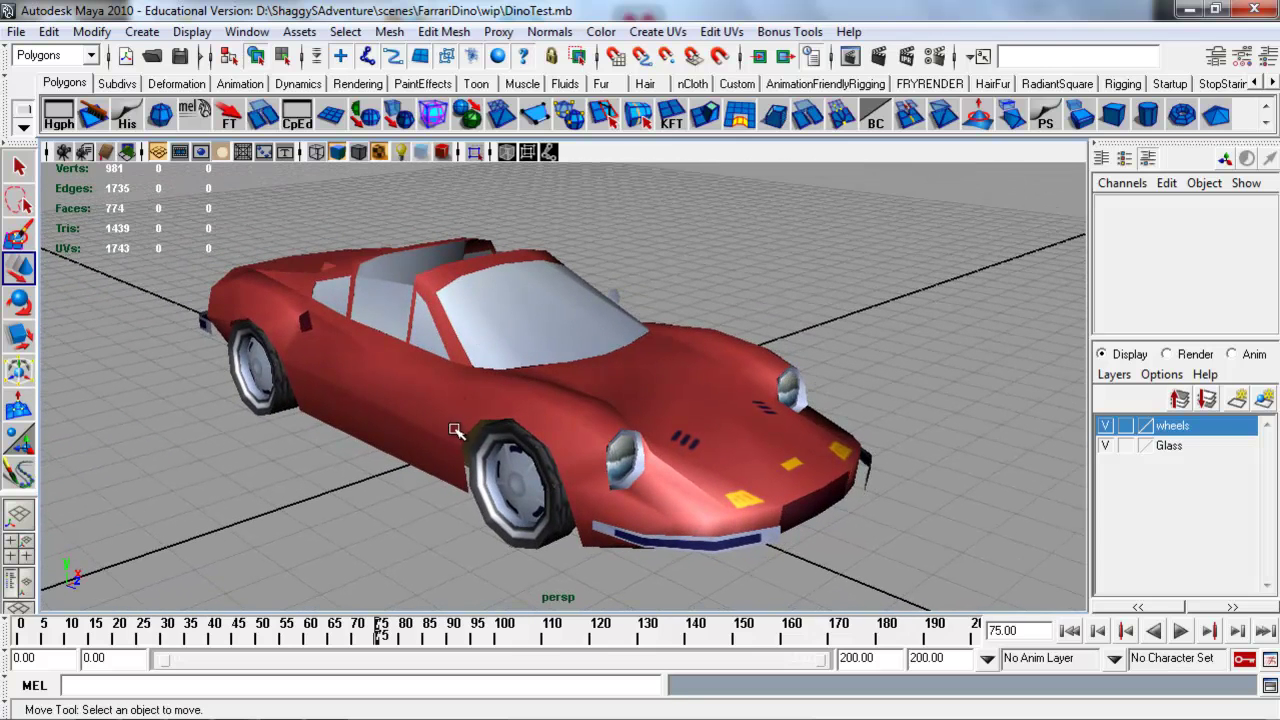
pyautogui.click(204, 56)
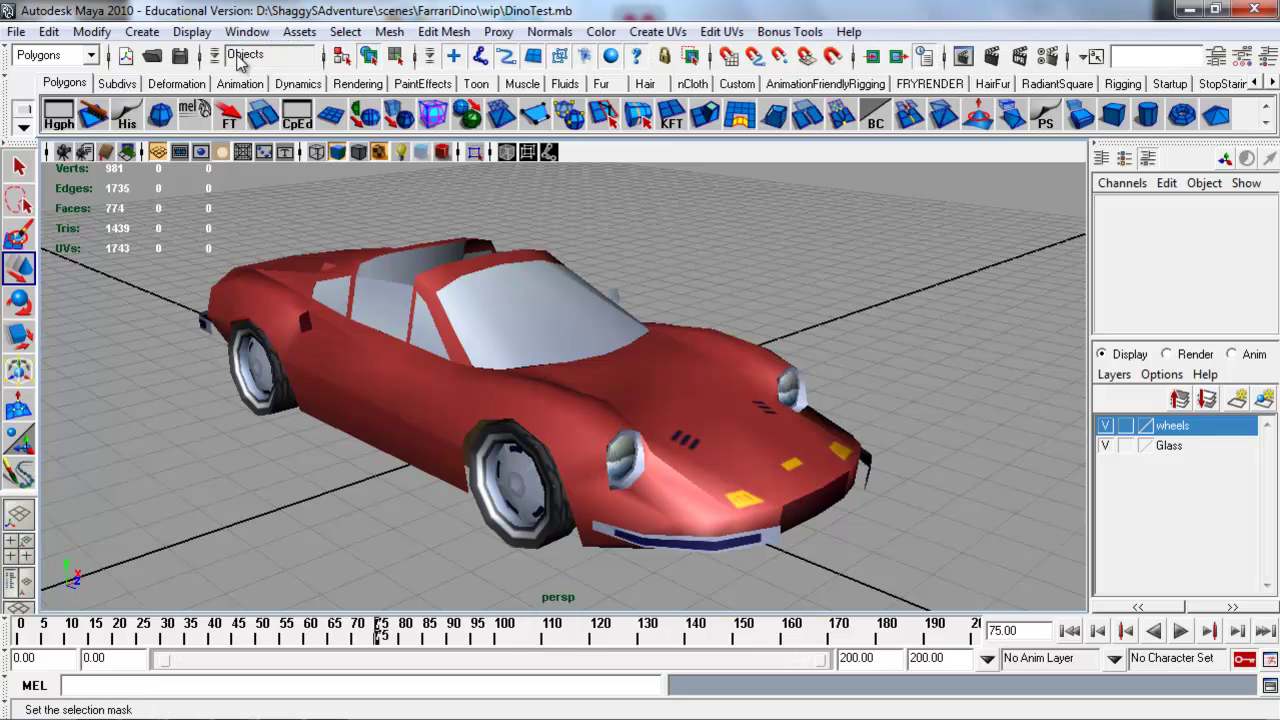
pyautogui.moveTo(523, 354)
pyautogui.keyDown('alt'); pyautogui.mouseDown()
pyautogui.moveTo(509, 346)
pyautogui.moveTo(519, 333)
pyautogui.mouseUp(); pyautogui.keyUp('alt')
pyautogui.click(519, 333)
pyautogui.keyDown('alt'); pyautogui.moveTo(609, 421); pyautogui.dragTo(684, 400); pyautogui.keyUp('alt')
pyautogui.keyDown('alt'); pyautogui.moveTo(650, 346); pyautogui.dragTo(632, 320); pyautogui.keyUp('alt')
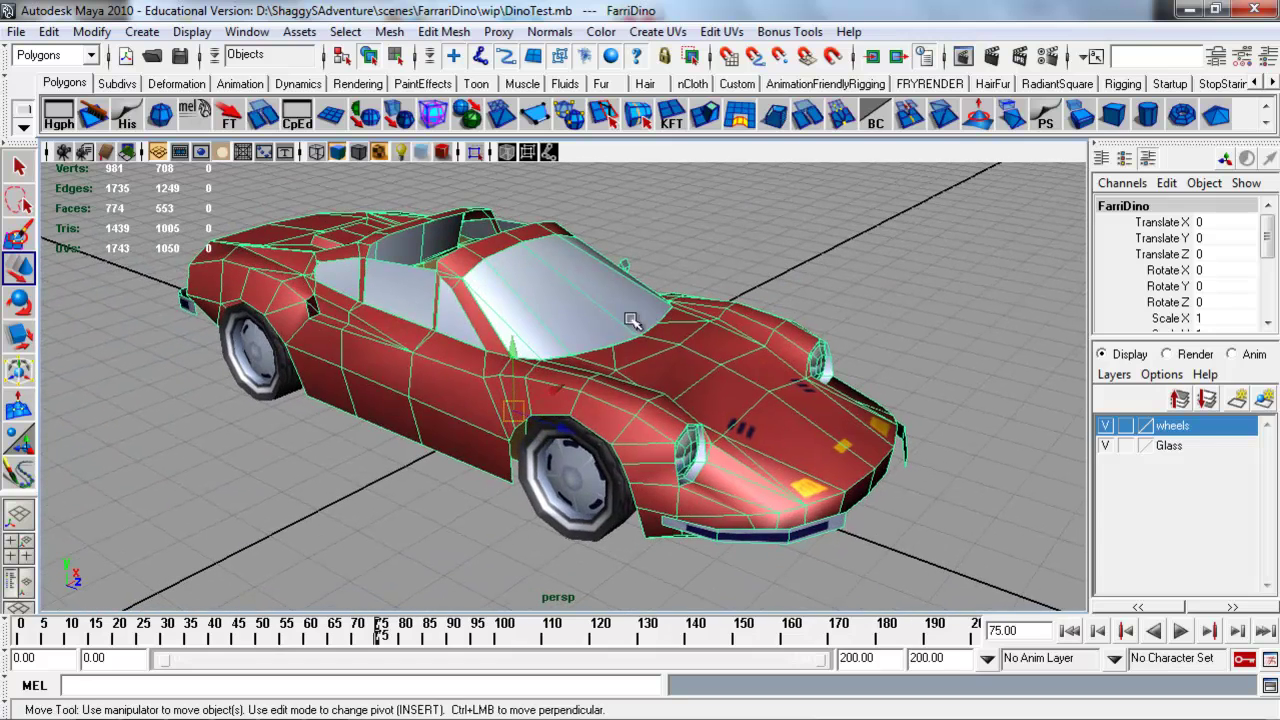
# Try moving, rotating and scaling the whole car body, undoing each transformation
pyautogui.moveTo(548, 388); pyautogui.dragTo(560, 361)
pyautogui.hotkey('ctrl', 'z')
pyautogui.press('r')
pyautogui.press('e')
pyautogui.moveTo(481, 349); pyautogui.dragTo(514, 358)
pyautogui.hotkey('ctrl', 'z')
pyautogui.press('r')
pyautogui.hotkey('ctrl', 'z')
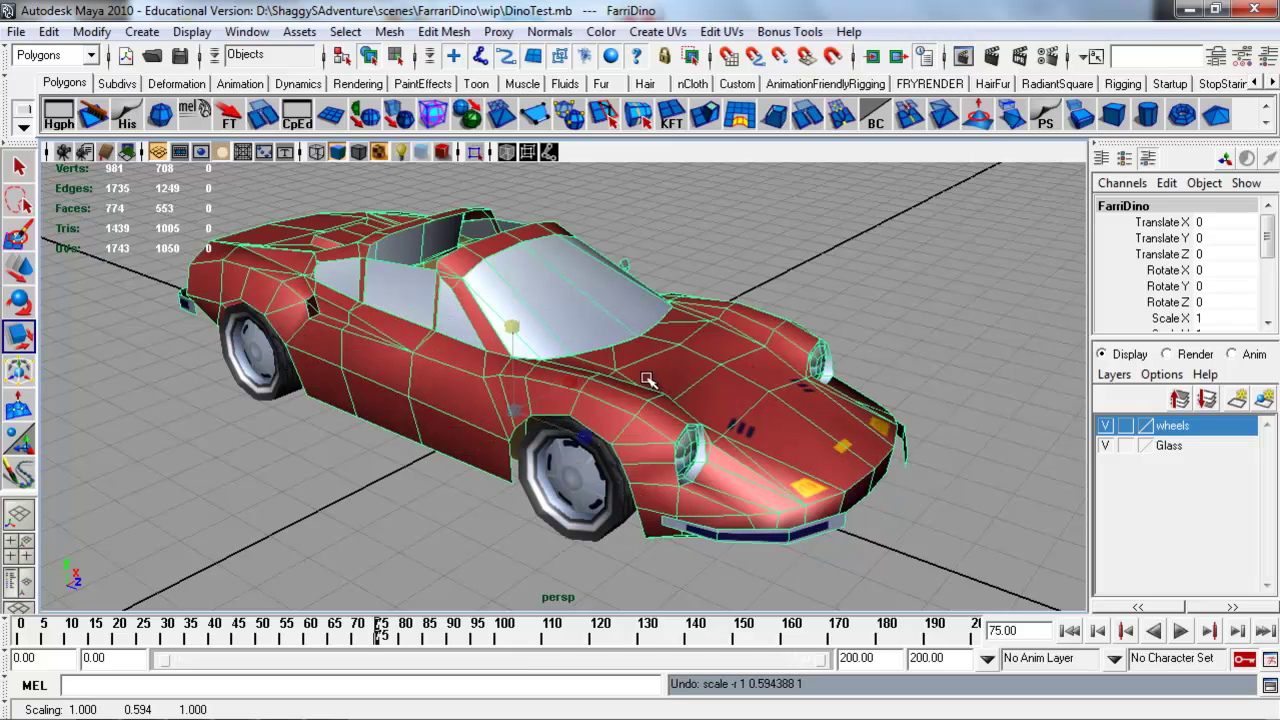
# Show the car in wireframe and highlight the body's channels from Translate X through Scale X
pyautogui.press('4')
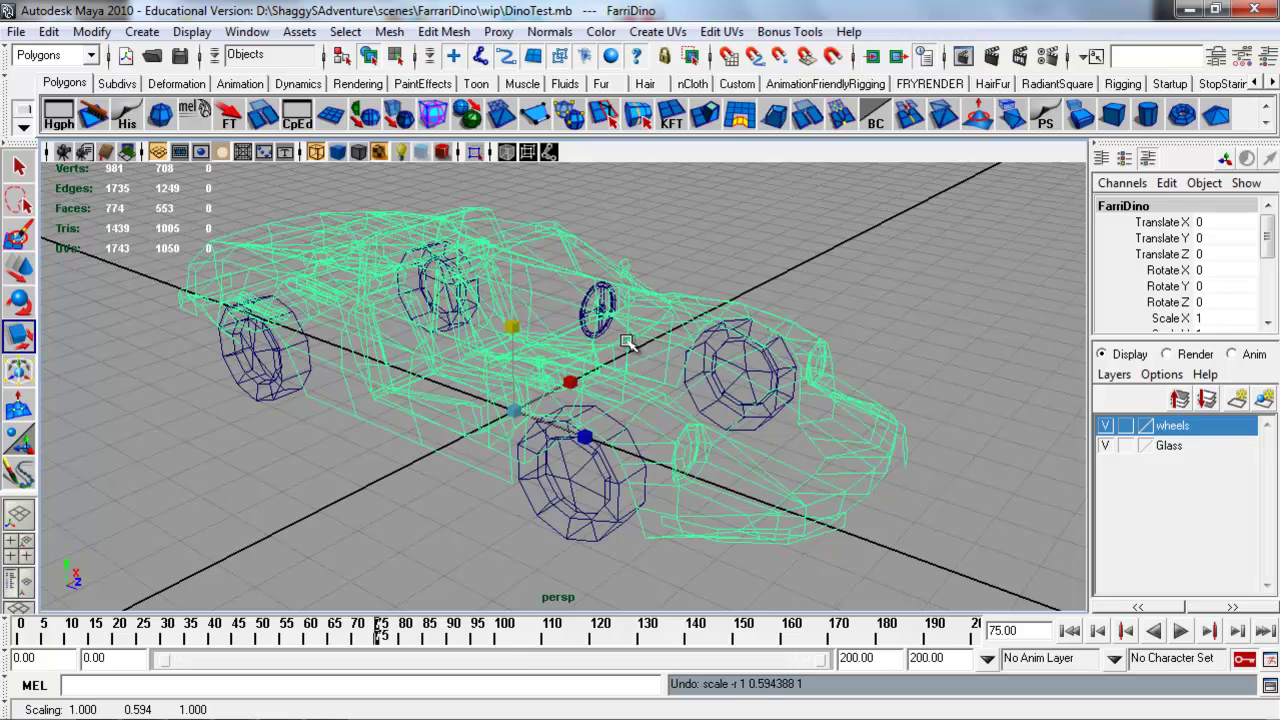
pyautogui.moveTo(1150, 222); pyautogui.dragTo(1133, 368)
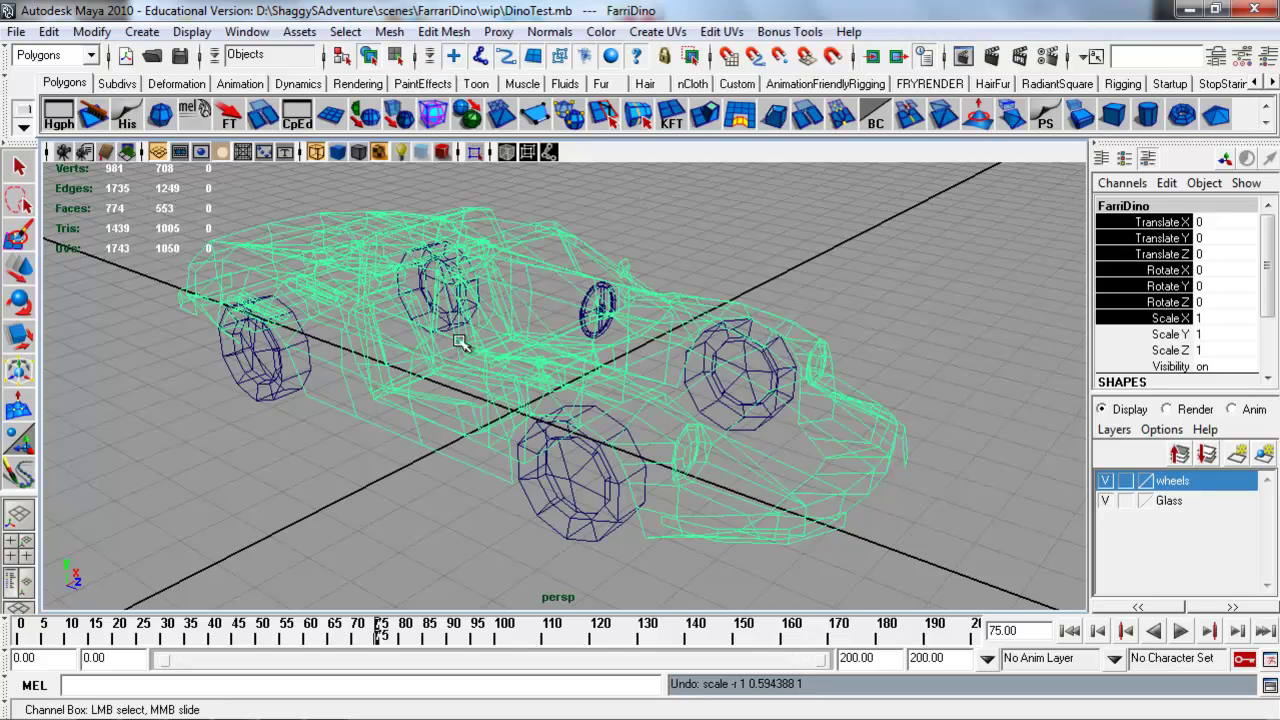
# Switch to component selection mode and select the vertices at the upper corner of the windshield frame
pyautogui.click(395, 55)
pyautogui.press('r')
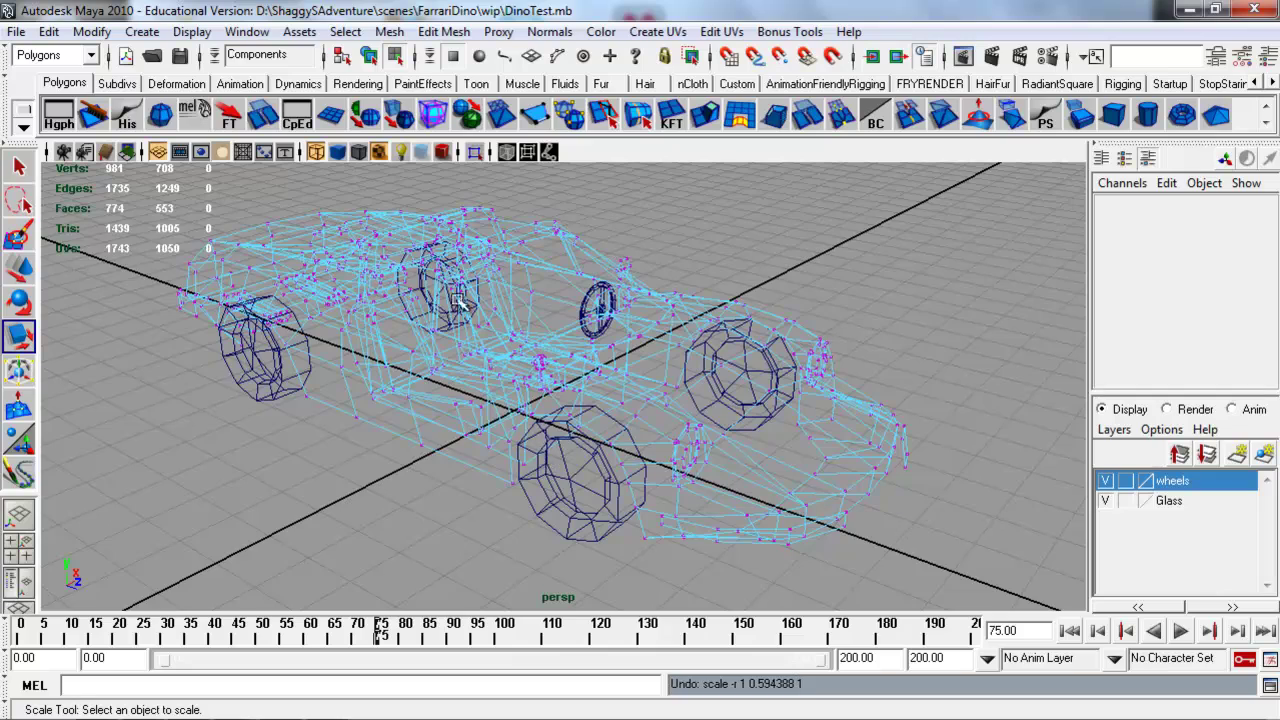
pyautogui.keyDown('alt'); pyautogui.moveTo(466, 345); pyautogui.dragTo(438, 370, button='middle'); pyautogui.keyUp('alt')
pyautogui.keyDown('alt'); pyautogui.moveTo(438, 370); pyautogui.dragTo(520, 370, button='right'); pyautogui.keyUp('alt')
pyautogui.keyDown('alt'); pyautogui.moveTo(520, 370); pyautogui.dragTo(664, 390); pyautogui.keyUp('alt')
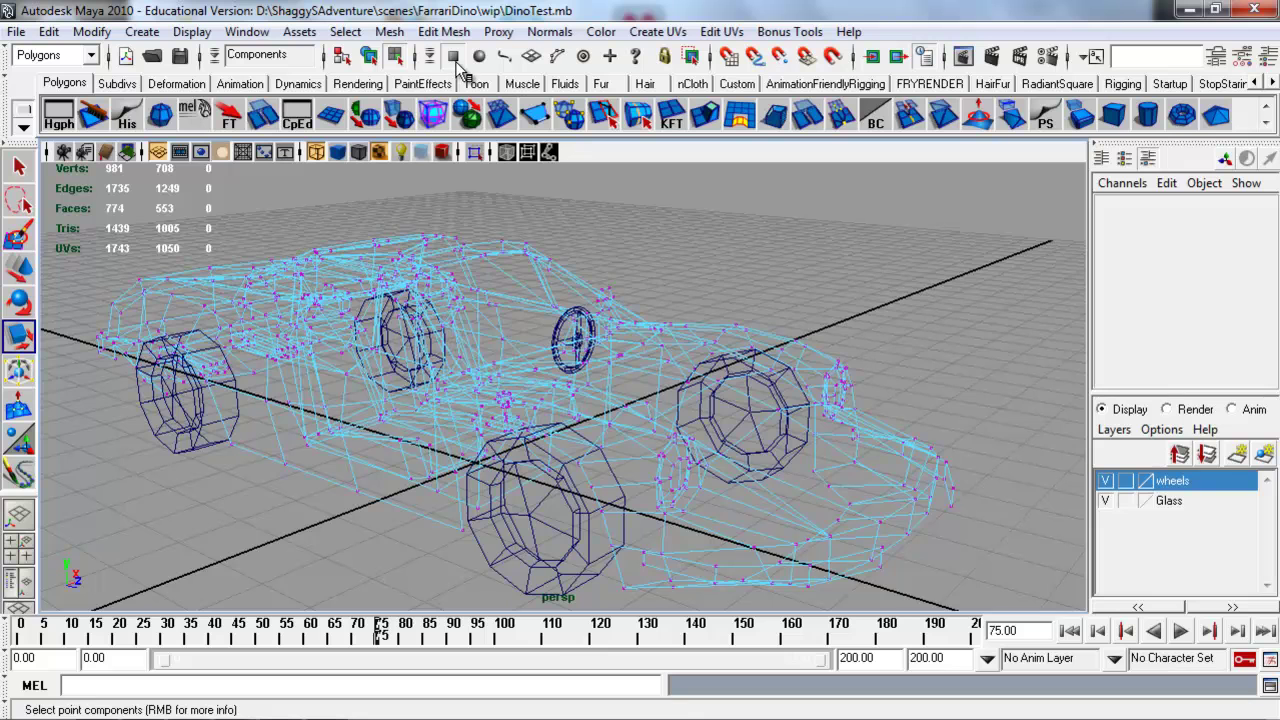
pyautogui.keyDown('alt'); pyautogui.moveTo(603, 222); pyautogui.dragTo(614, 225); pyautogui.keyUp('alt')
pyautogui.keyDown('alt'); pyautogui.moveTo(670, 308); pyautogui.dragTo(667, 277); pyautogui.keyUp('alt')
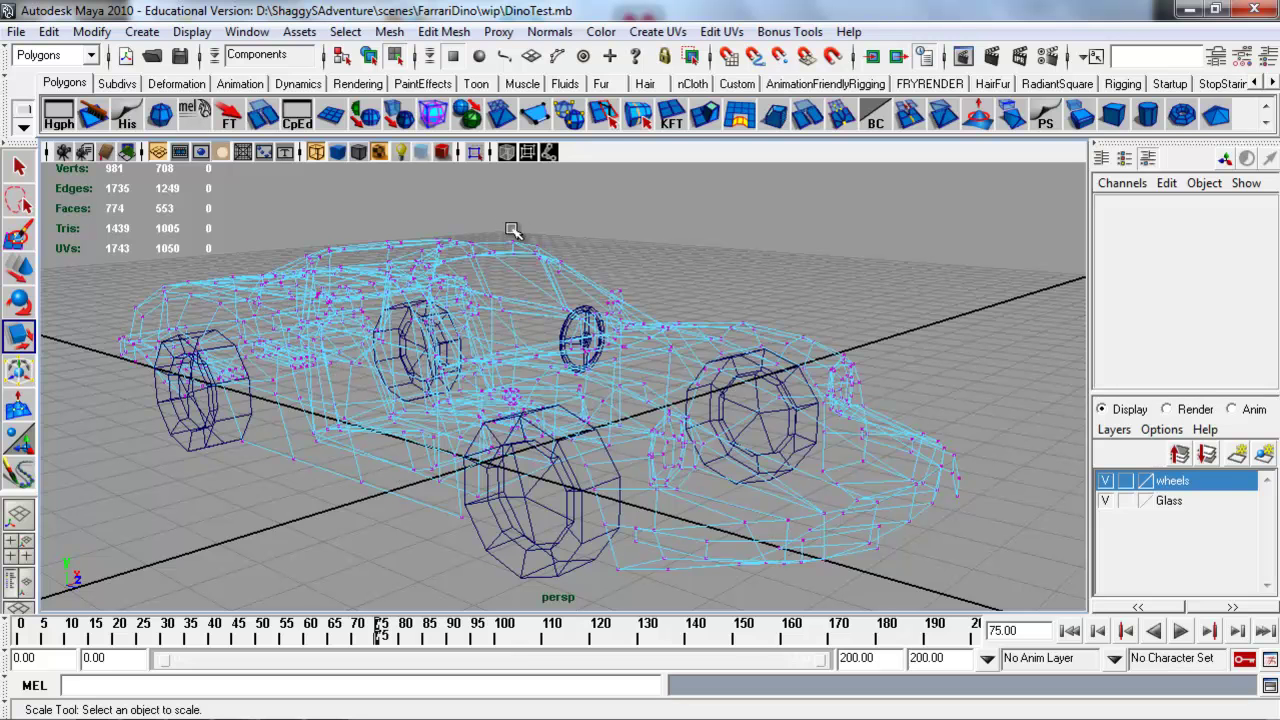
pyautogui.click(540, 253)
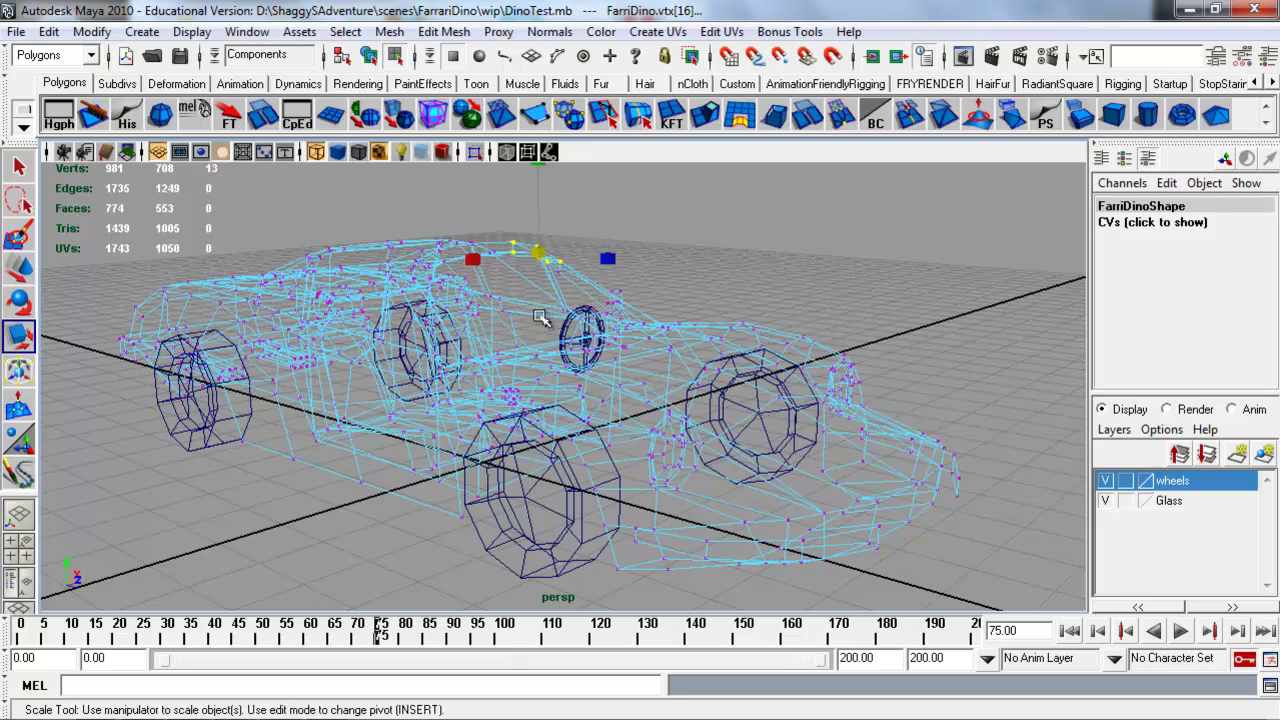
# Activate the Move tool and expand the CVs list for the selected windshield vertices in the Channel Box
pyautogui.keyDown('alt'); pyautogui.moveTo(590, 300); pyautogui.dragTo(611, 273); pyautogui.keyUp('alt')
pyautogui.press('w')
pyautogui.keyDown('alt'); pyautogui.moveTo(696, 300); pyautogui.dragTo(835, 296); pyautogui.keyUp('alt')
pyautogui.click(1126, 228)
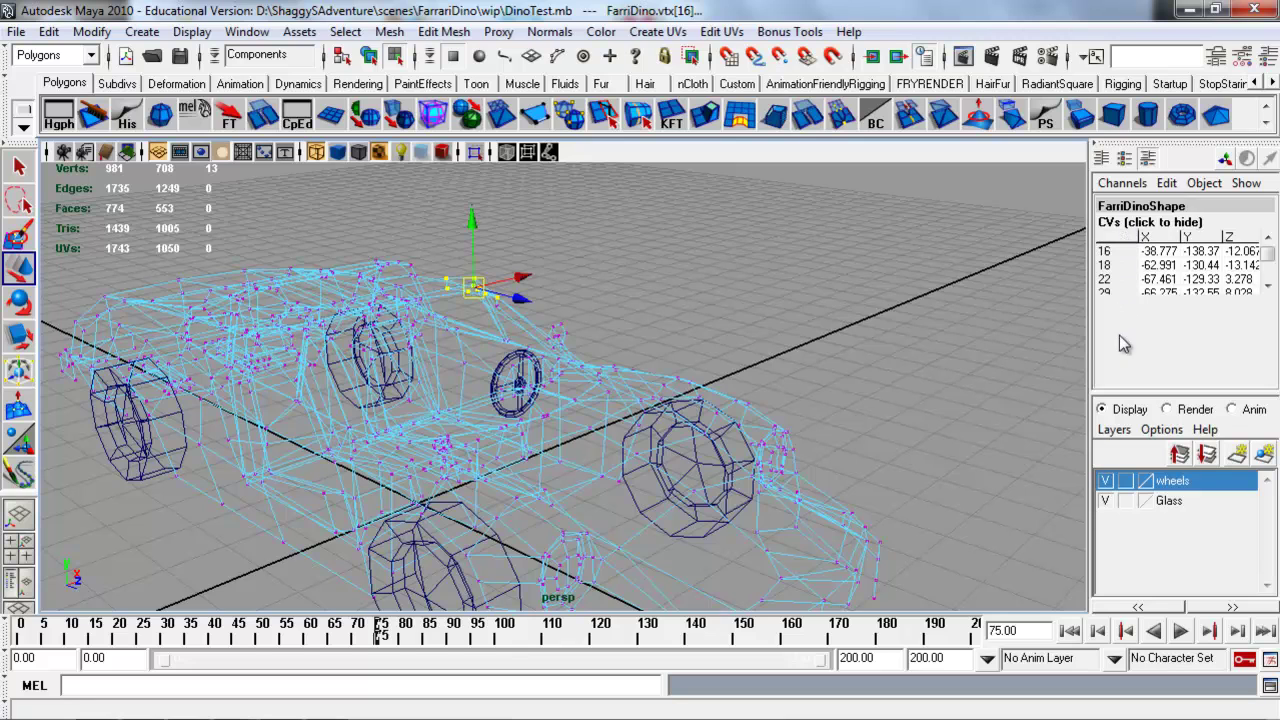
# Try moving the selected windshield corner vertices and undo the move
pyautogui.keyDown('alt'); pyautogui.moveTo(622, 449); pyautogui.dragTo(604, 400); pyautogui.keyUp('alt')
pyautogui.keyDown('alt'); pyautogui.moveTo(604, 400); pyautogui.dragTo(610, 394, button='middle'); pyautogui.keyUp('alt')
pyautogui.keyDown('alt'); pyautogui.moveTo(610, 394); pyautogui.dragTo(612, 241); pyautogui.keyUp('alt')
pyautogui.hotkey('ctrl', 'z')
# Switch to shaded display and slightly adjust the height of the centre vertex at the windshield's base
pyautogui.moveTo(612, 358)
pyautogui.keyDown('alt'); pyautogui.mouseDown()
pyautogui.moveTo(593, 407)
pyautogui.moveTo(652, 426)
pyautogui.mouseUp(); pyautogui.keyUp('alt')
pyautogui.press('5')
pyautogui.keyDown('alt'); pyautogui.moveTo(565, 467); pyautogui.dragTo(602, 416); pyautogui.keyUp('alt')
pyautogui.scroll(5, 601, 416)
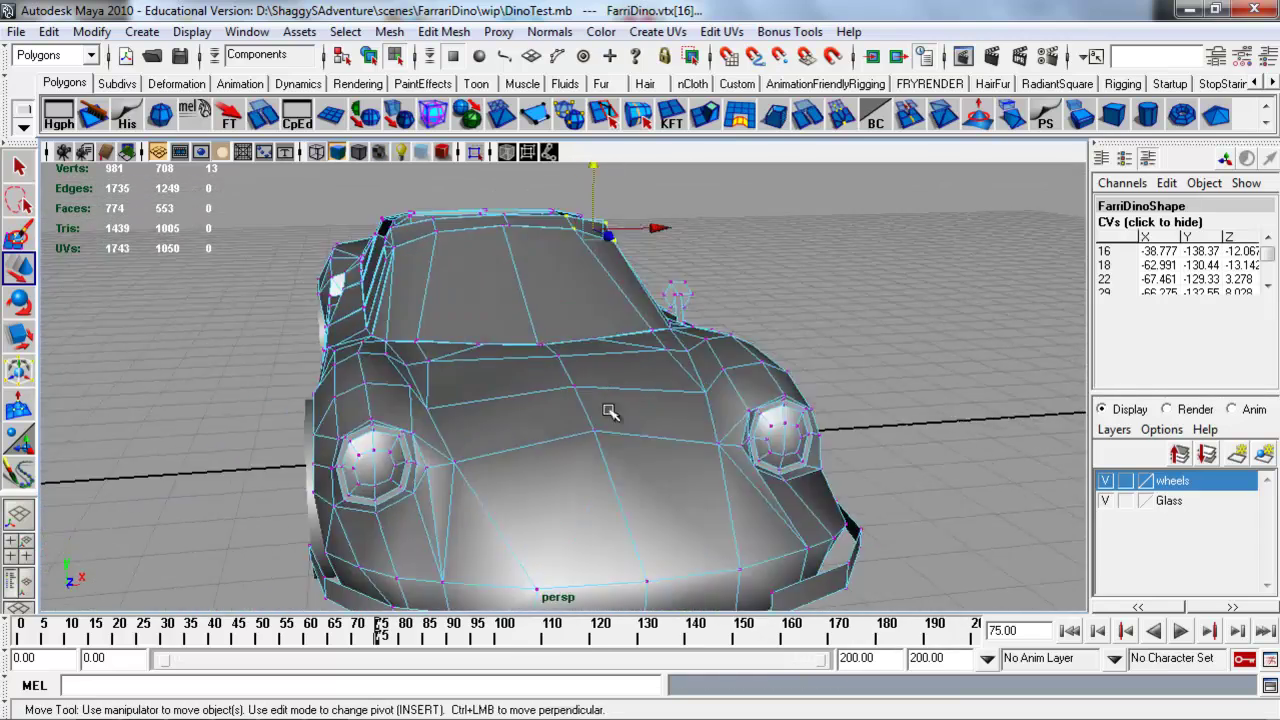
pyautogui.click(557, 340)
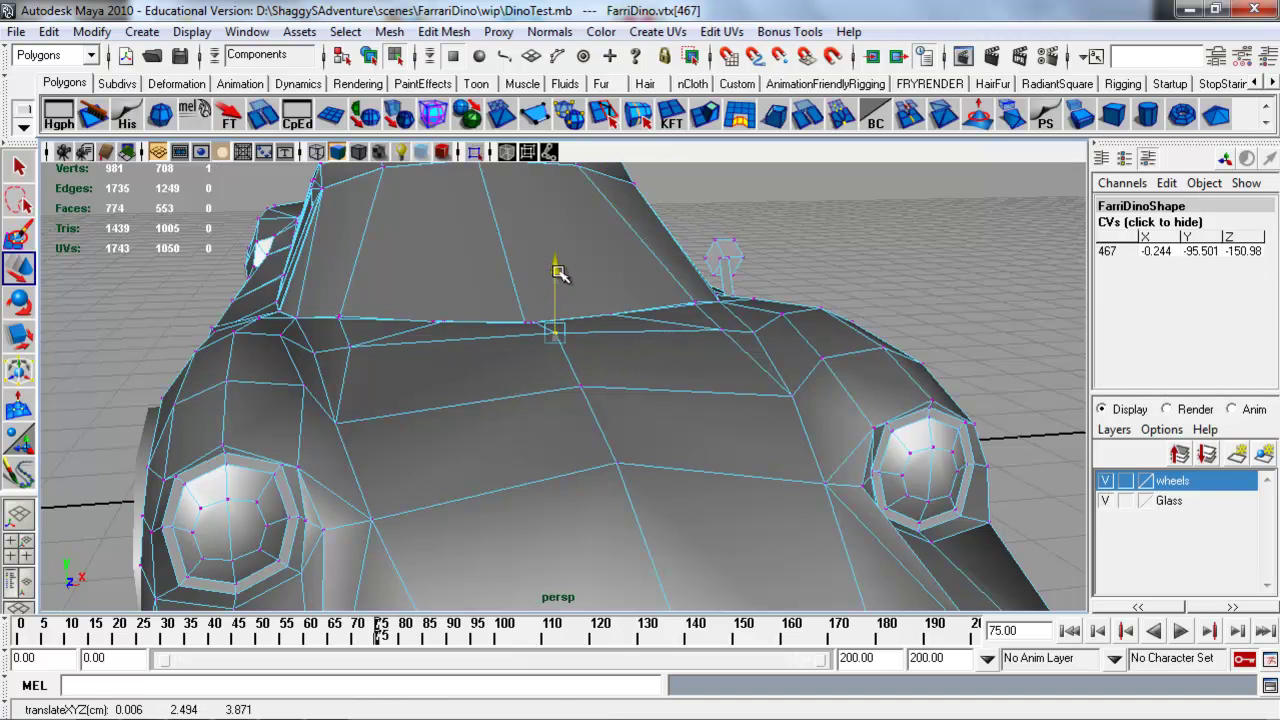
# Slightly adjust the heights of two more vertices along the hood's centre line
pyautogui.scroll(-4, 610, 345)
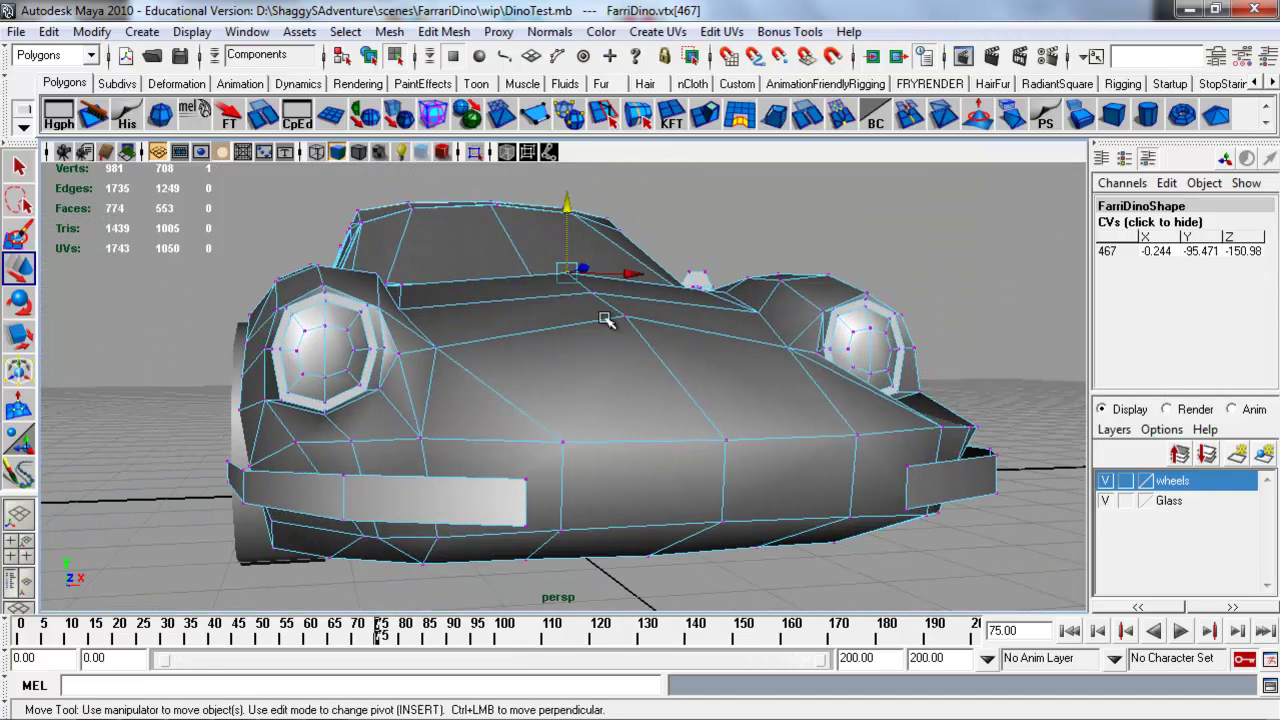
pyautogui.click(594, 291)
pyautogui.moveTo(593, 217); pyautogui.dragTo(593, 216)
pyautogui.keyDown('alt'); pyautogui.moveTo(622, 316); pyautogui.dragTo(613, 284); pyautogui.keyUp('alt')
pyautogui.click(609, 271)
pyautogui.moveTo(608, 210); pyautogui.dragTo(609, 214)
# Select all the vertices at the rear end of the car body from a side view
pyautogui.keyDown('alt'); pyautogui.moveTo(621, 288); pyautogui.dragTo(845, 325); pyautogui.keyUp('alt')
pyautogui.keyDown('alt'); pyautogui.moveTo(707, 303); pyautogui.dragTo(635, 329, button='middle'); pyautogui.keyUp('alt')
pyautogui.keyDown('alt'); pyautogui.moveTo(635, 329); pyautogui.dragTo(780, 300); pyautogui.keyUp('alt')
pyautogui.moveTo(884, 376); pyautogui.dragTo(657, 418)
pyautogui.keyDown('alt'); pyautogui.moveTo(723, 358); pyautogui.dragTo(610, 350); pyautogui.keyUp('alt')
pyautogui.keyDown('alt'); pyautogui.moveTo(620, 352); pyautogui.dragTo(708, 375, button='right'); pyautogui.keyUp('alt')
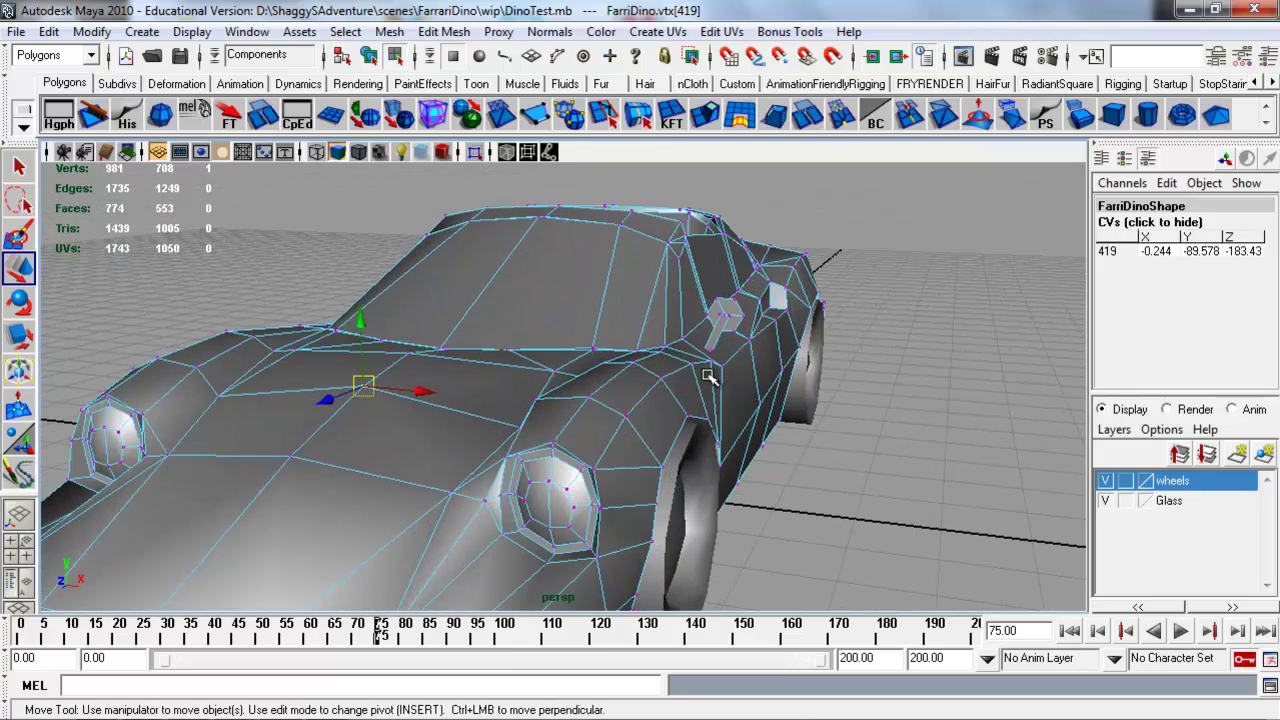
pyautogui.keyDown('alt'); pyautogui.moveTo(810, 303); pyautogui.dragTo(772, 302); pyautogui.keyUp('alt')
pyautogui.keyDown('alt'); pyautogui.moveTo(712, 306); pyautogui.dragTo(726, 286); pyautogui.keyUp('alt')
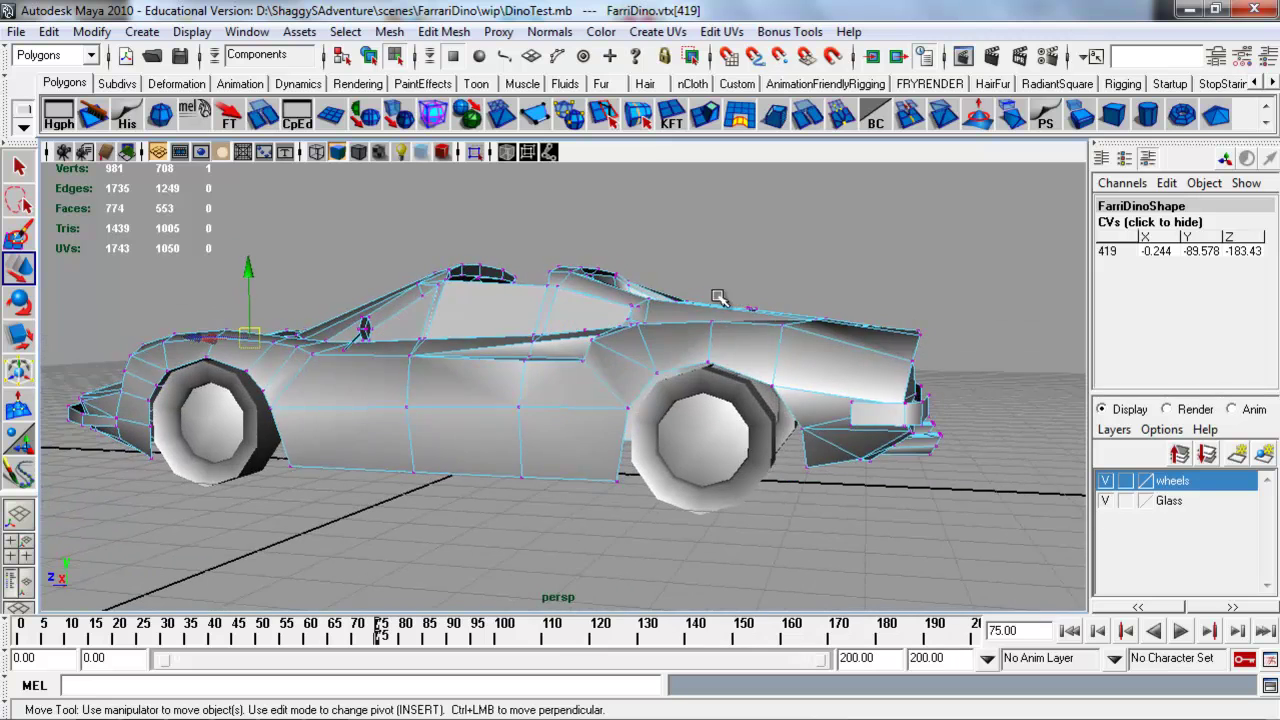
pyautogui.keyDown('alt'); pyautogui.moveTo(738, 276); pyautogui.dragTo(684, 260, button='middle'); pyautogui.keyUp('alt')
pyautogui.keyDown('alt'); pyautogui.moveTo(820, 328); pyautogui.dragTo(840, 320); pyautogui.keyUp('alt')
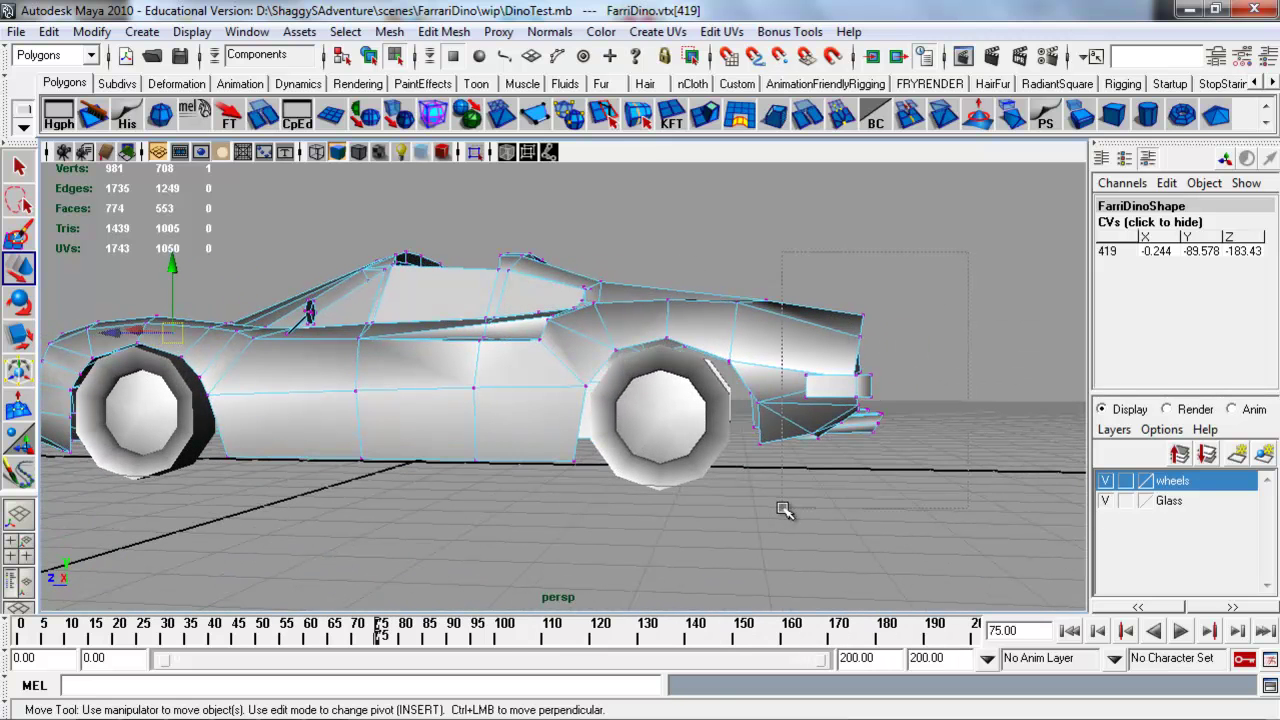
pyautogui.moveTo(920, 500); pyautogui.dragTo(765, 383)
# Scale the selected rear-end vertices along the car's length and nudge them with the Move tool
pyautogui.moveTo(770, 376); pyautogui.dragTo(893, 373, button='middle')
pyautogui.press('r')
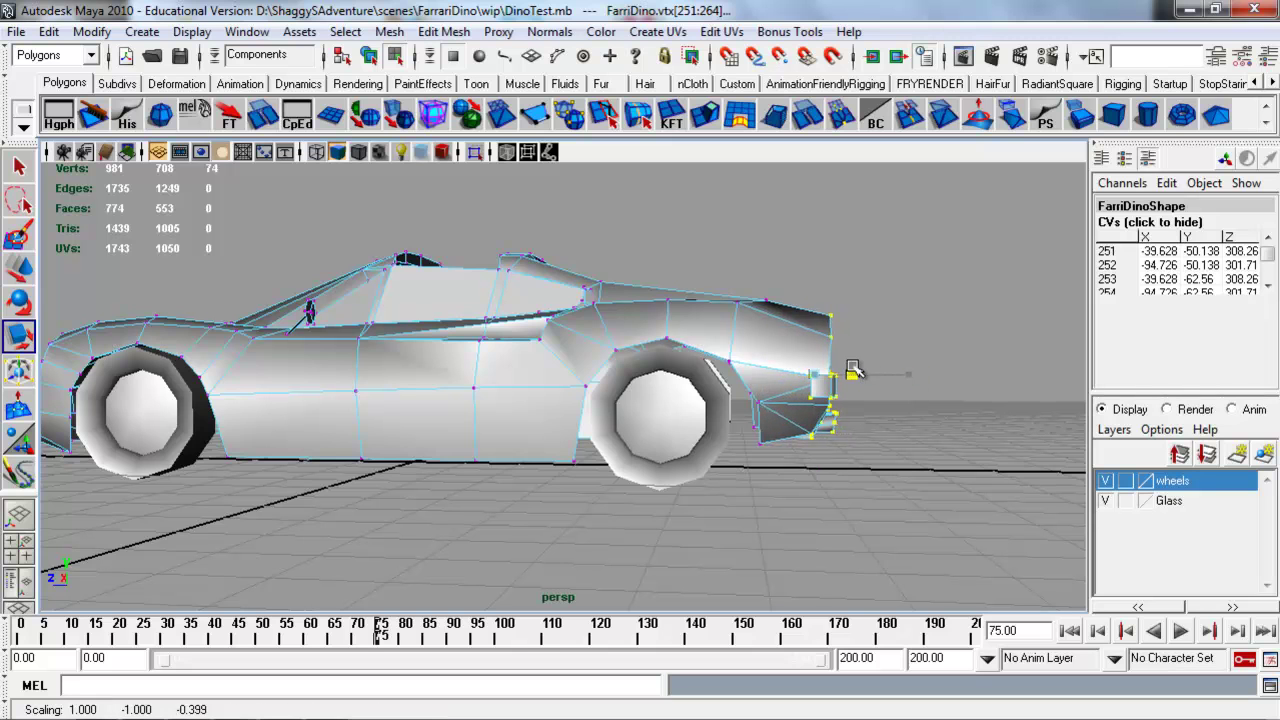
pyautogui.press('w')
pyautogui.moveTo(757, 376); pyautogui.dragTo(756, 376)
# Try scaling the rear-end vertices along Z once more
pyautogui.keyDown('alt'); pyautogui.moveTo(793, 387); pyautogui.dragTo(873, 372); pyautogui.keyUp('alt')
pyautogui.keyDown('alt'); pyautogui.moveTo(822, 378); pyautogui.dragTo(849, 417); pyautogui.keyUp('alt')
pyautogui.press('r')
pyautogui.moveTo(1018, 369); pyautogui.dragTo(1203, 336)
# Try scaling the rear-end vertices across the car's width, then undo this and the preceding Z scaling
pyautogui.keyDown('alt'); pyautogui.moveTo(882, 358); pyautogui.dragTo(790, 362); pyautogui.keyUp('alt')
pyautogui.keyDown('alt'); pyautogui.moveTo(788, 345); pyautogui.dragTo(683, 284, button='middle'); pyautogui.keyUp('alt')
pyautogui.keyDown('alt'); pyautogui.moveTo(683, 284); pyautogui.dragTo(625, 315); pyautogui.keyUp('alt')
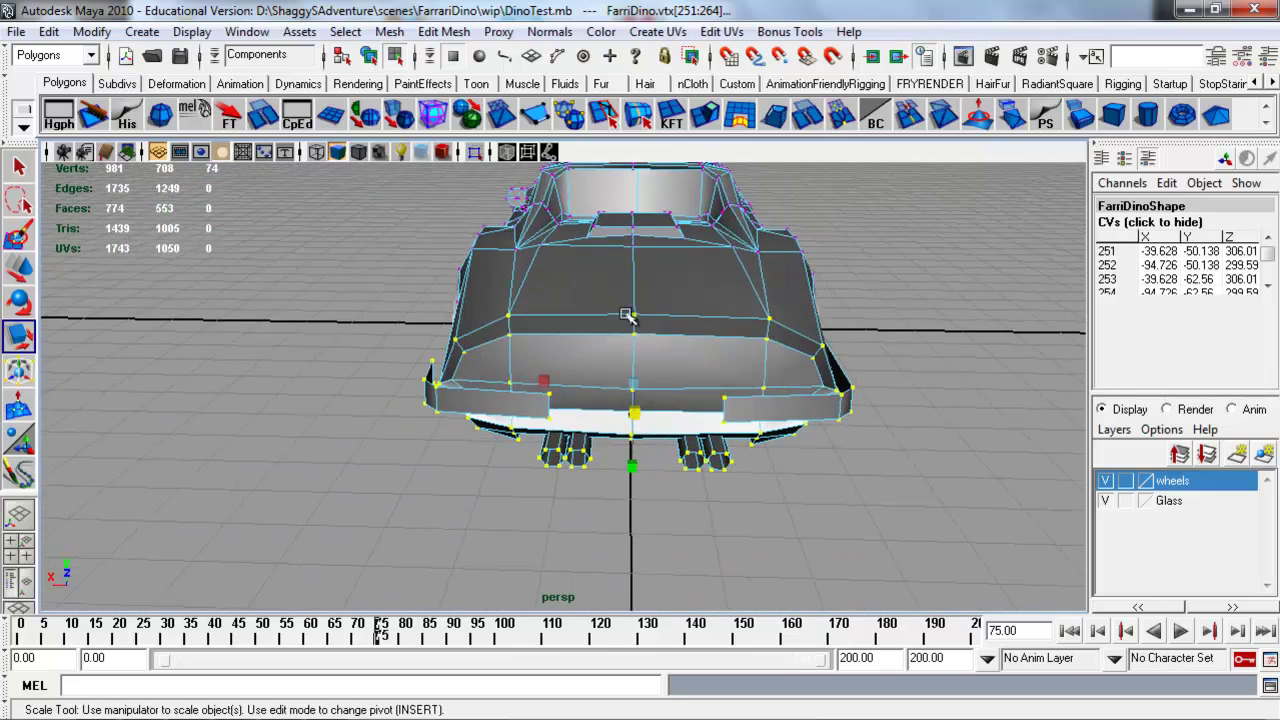
pyautogui.moveTo(549, 389); pyautogui.dragTo(670, 372)
pyautogui.hotkey('ctrl', 'z')
pyautogui.keyDown('alt'); pyautogui.moveTo(577, 337); pyautogui.dragTo(698, 343); pyautogui.keyUp('alt')
pyautogui.keyDown('alt'); pyautogui.moveTo(698, 343); pyautogui.dragTo(693, 344, button='middle'); pyautogui.keyUp('alt')
pyautogui.keyDown('alt'); pyautogui.moveTo(693, 343); pyautogui.dragTo(590, 338); pyautogui.keyUp('alt')
pyautogui.hotkey('ctrl', 'z')
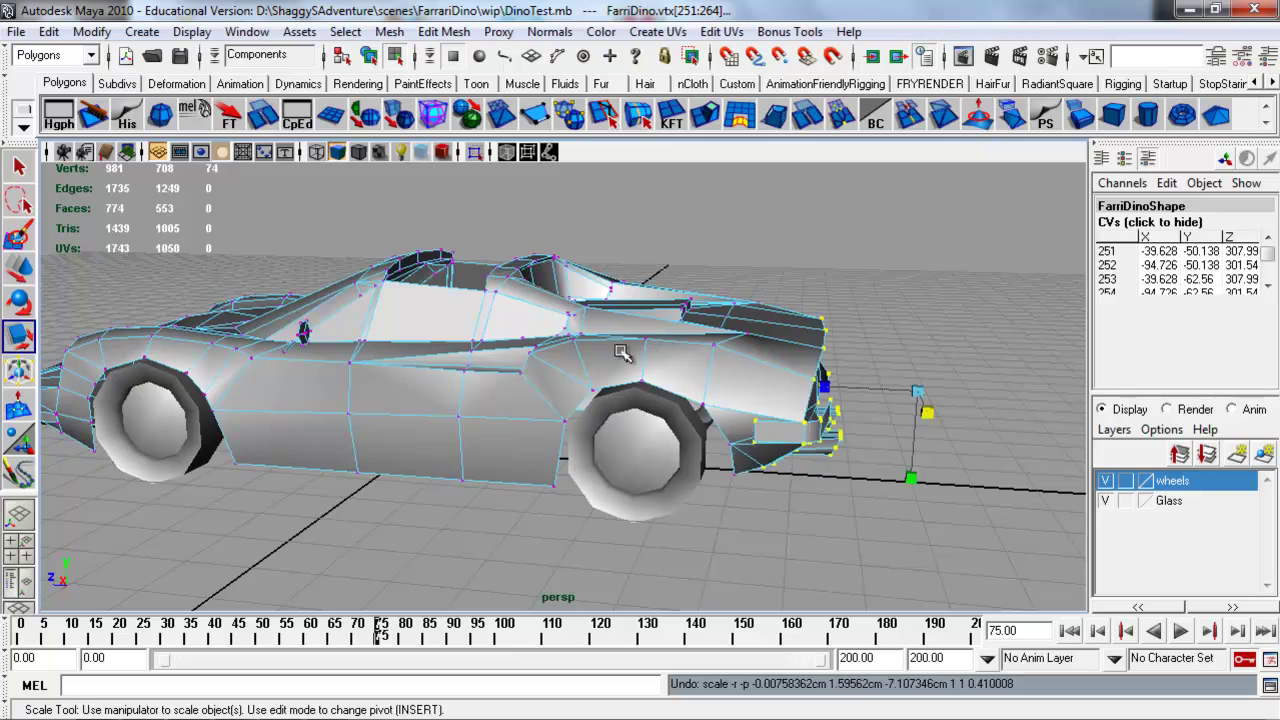
# Examine the whole edited car body from a front three-quarter view
pyautogui.keyDown('alt'); pyautogui.moveTo(622, 378); pyautogui.dragTo(666, 380, button='middle'); pyautogui.keyUp('alt')
pyautogui.keyDown('alt'); pyautogui.moveTo(658, 350); pyautogui.dragTo(750, 377); pyautogui.keyUp('alt')
pyautogui.keyDown('alt'); pyautogui.moveTo(686, 356); pyautogui.dragTo(555, 325, button='right'); pyautogui.keyUp('alt')
pyautogui.keyDown('alt'); pyautogui.moveTo(562, 345); pyautogui.dragTo(621, 353, button='middle'); pyautogui.keyUp('alt')
pyautogui.keyDown('alt'); pyautogui.moveTo(625, 358); pyautogui.dragTo(672, 370); pyautogui.keyUp('alt')
pyautogui.keyDown('alt'); pyautogui.moveTo(600, 414); pyautogui.dragTo(626, 401); pyautogui.keyUp('alt')
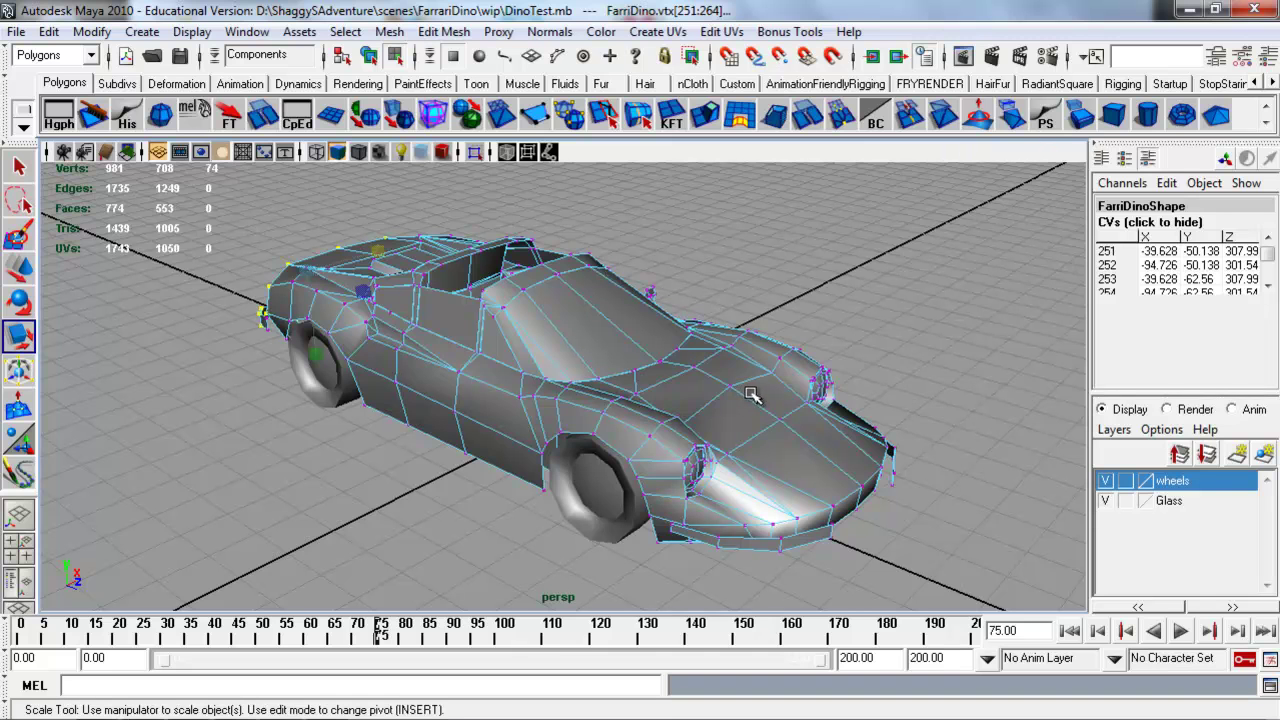
pyautogui.keyDown('alt'); pyautogui.moveTo(702, 352); pyautogui.dragTo(708, 348); pyautogui.keyUp('alt')
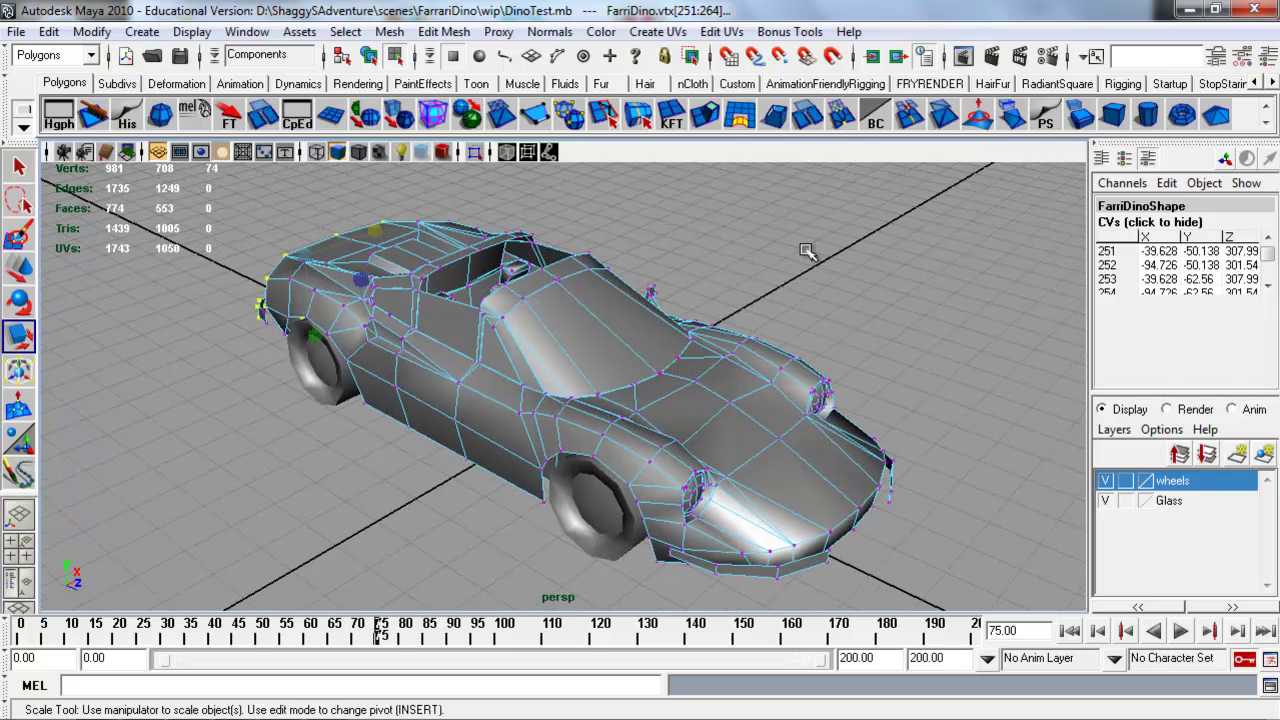
# Switch from component to object selection so the whole car body is selected, and view it from the front three-quarter
pyautogui.click(369, 55)
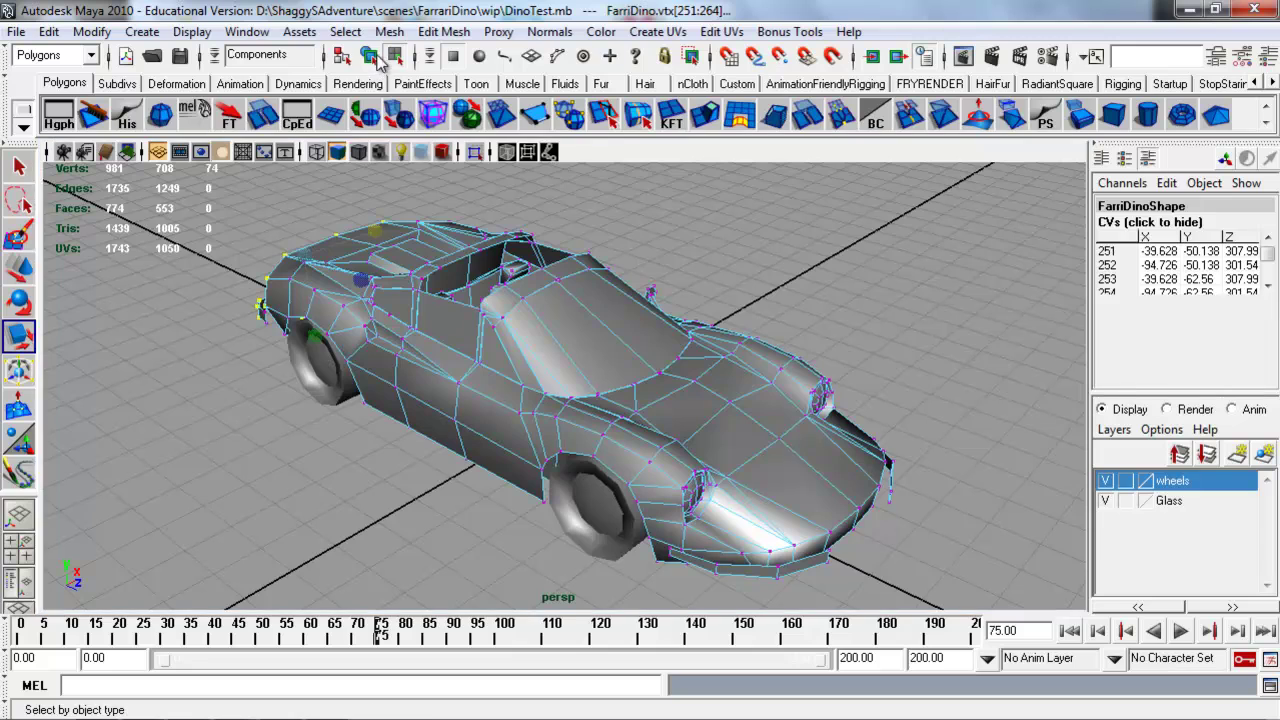
pyautogui.keyDown('alt'); pyautogui.moveTo(652, 428); pyautogui.dragTo(651, 409); pyautogui.keyUp('alt')
pyautogui.keyDown('alt'); pyautogui.moveTo(652, 409); pyautogui.dragTo(691, 420, button='right'); pyautogui.keyUp('alt')
pyautogui.keyDown('alt'); pyautogui.moveTo(690, 420); pyautogui.dragTo(663, 401); pyautogui.keyUp('alt')
pyautogui.keyDown('alt'); pyautogui.moveTo(663, 401); pyautogui.dragTo(700, 408, button='right'); pyautogui.keyUp('alt')
pyautogui.keyDown('alt'); pyautogui.moveTo(640, 395); pyautogui.dragTo(623, 388); pyautogui.keyUp('alt')
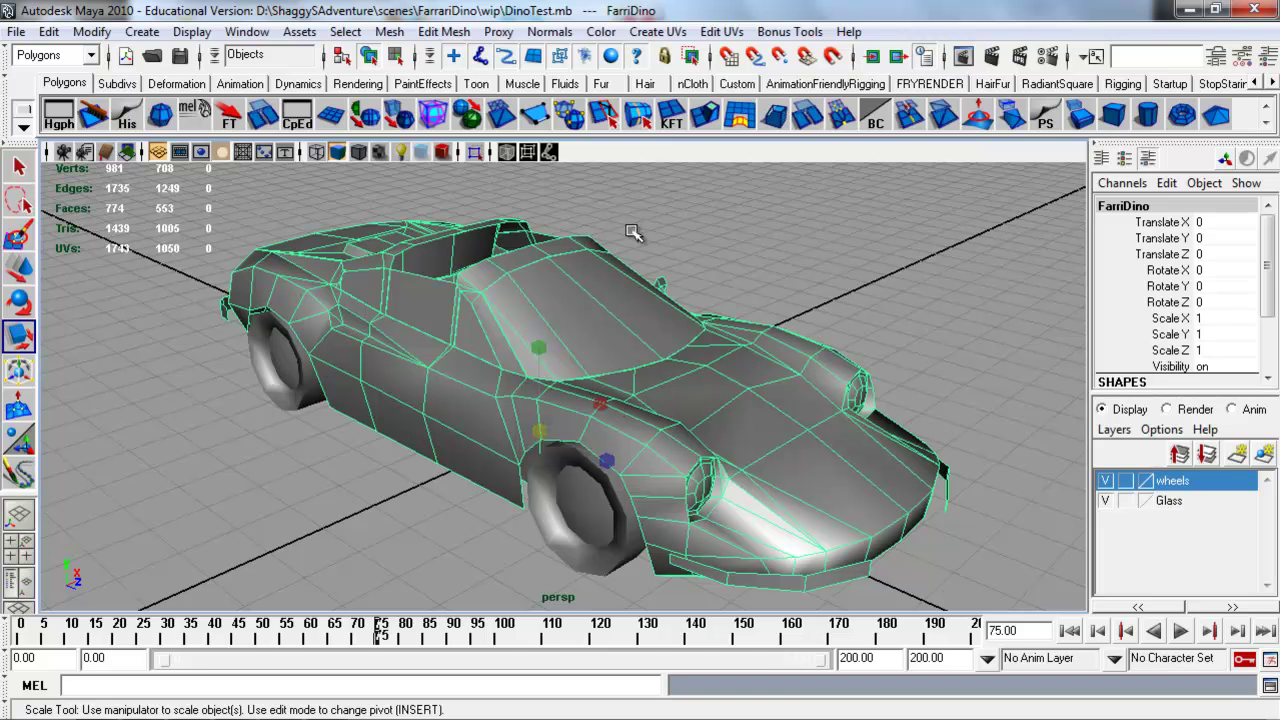
pyautogui.keyDown('alt'); pyautogui.moveTo(731, 402); pyautogui.dragTo(702, 391); pyautogui.keyUp('alt')
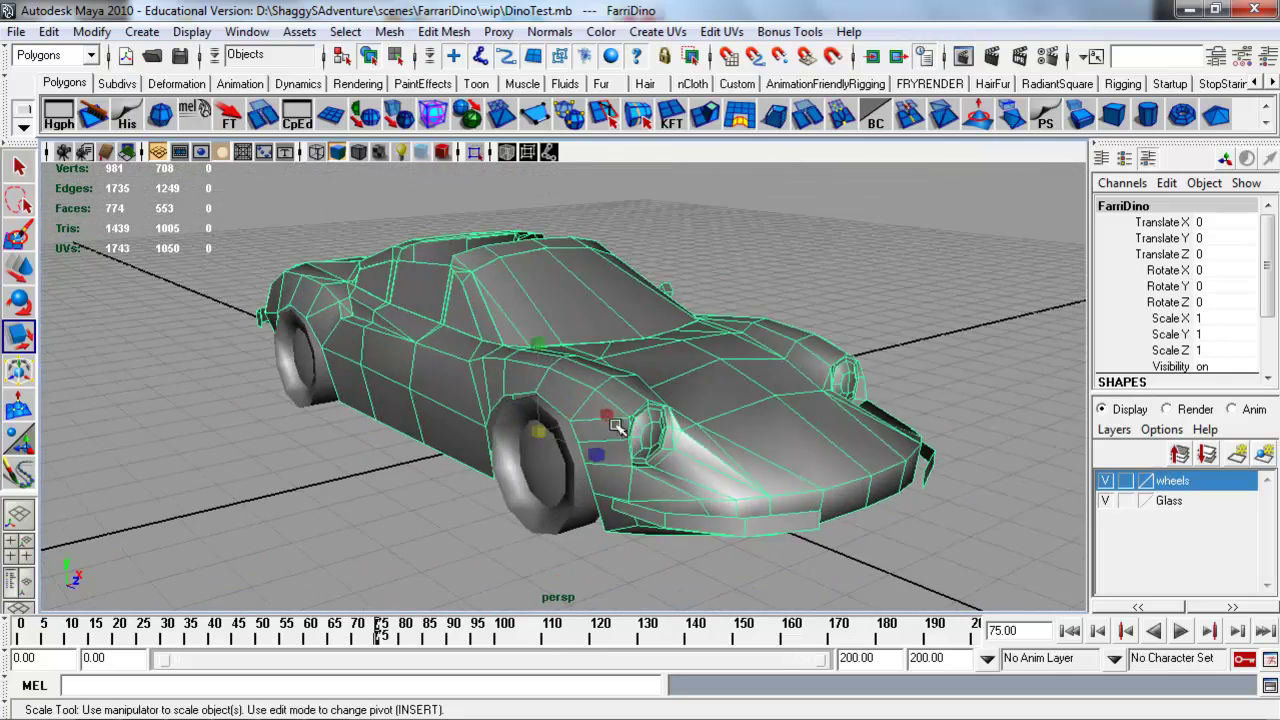
# Try scaling the whole car body vertically with the Scale tool, then undo the scaling
pyautogui.keyDown('alt'); pyautogui.moveTo(618, 428); pyautogui.dragTo(661, 419); pyautogui.keyUp('alt')
pyautogui.moveTo(547, 347); pyautogui.dragTo(561, 338)
pyautogui.hotkey('ctrl', 'z')
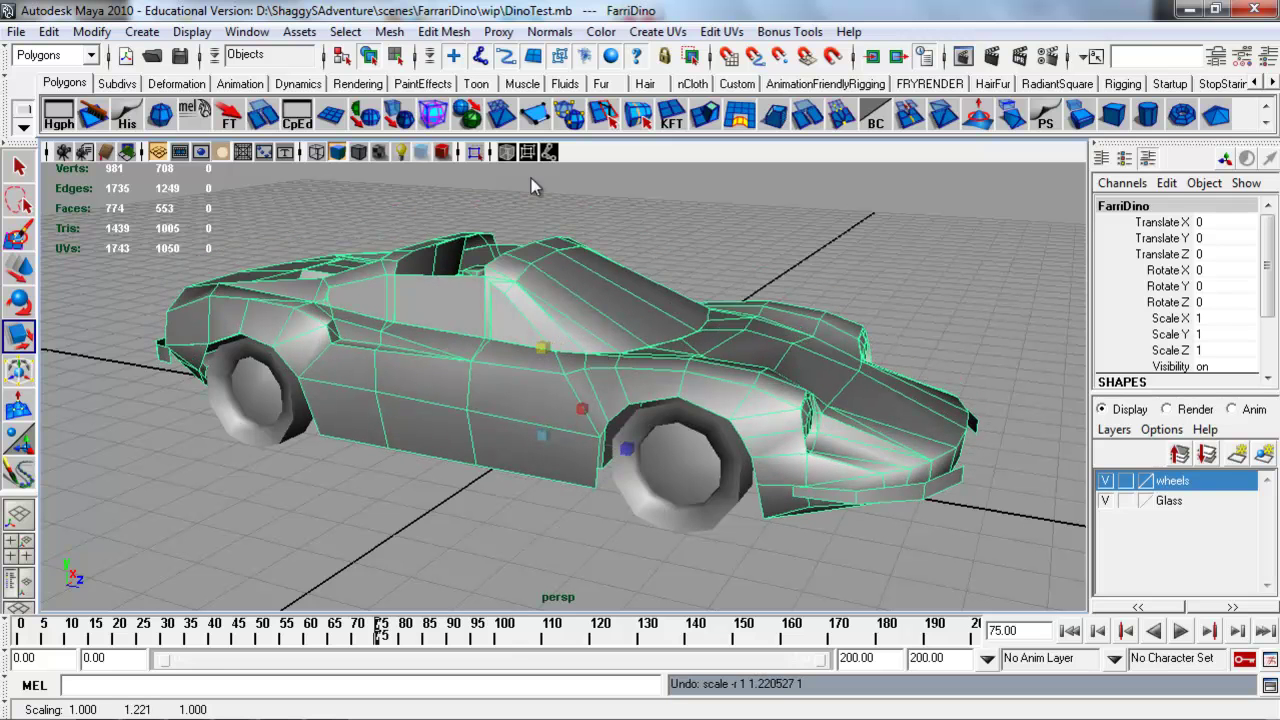
# Switch back to component selection and select a single body vertex just behind the front wheel arch with the Move tool
pyautogui.click(397, 57)
pyautogui.keyDown('alt'); pyautogui.moveTo(652, 358); pyautogui.dragTo(514, 316); pyautogui.keyUp('alt')
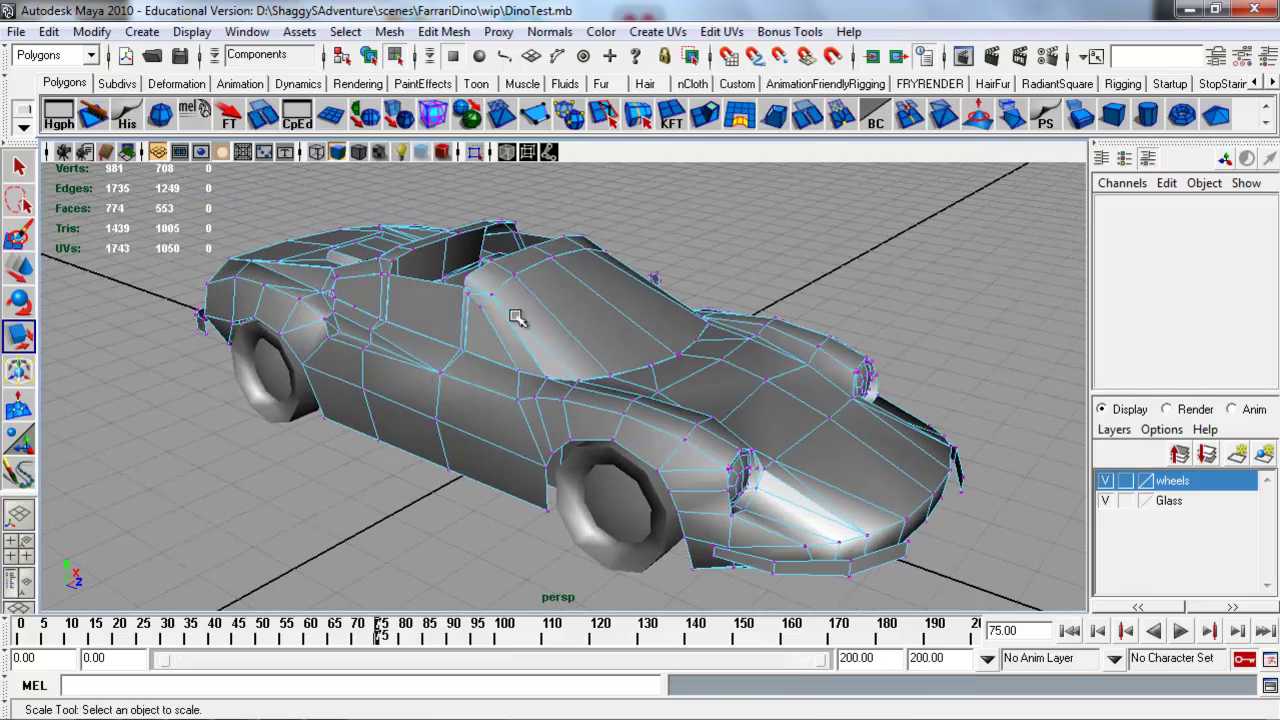
pyautogui.click(522, 401)
pyautogui.press('w')
pyautogui.keyDown('alt'); pyautogui.moveTo(533, 441); pyautogui.dragTo(547, 355); pyautogui.keyUp('alt')
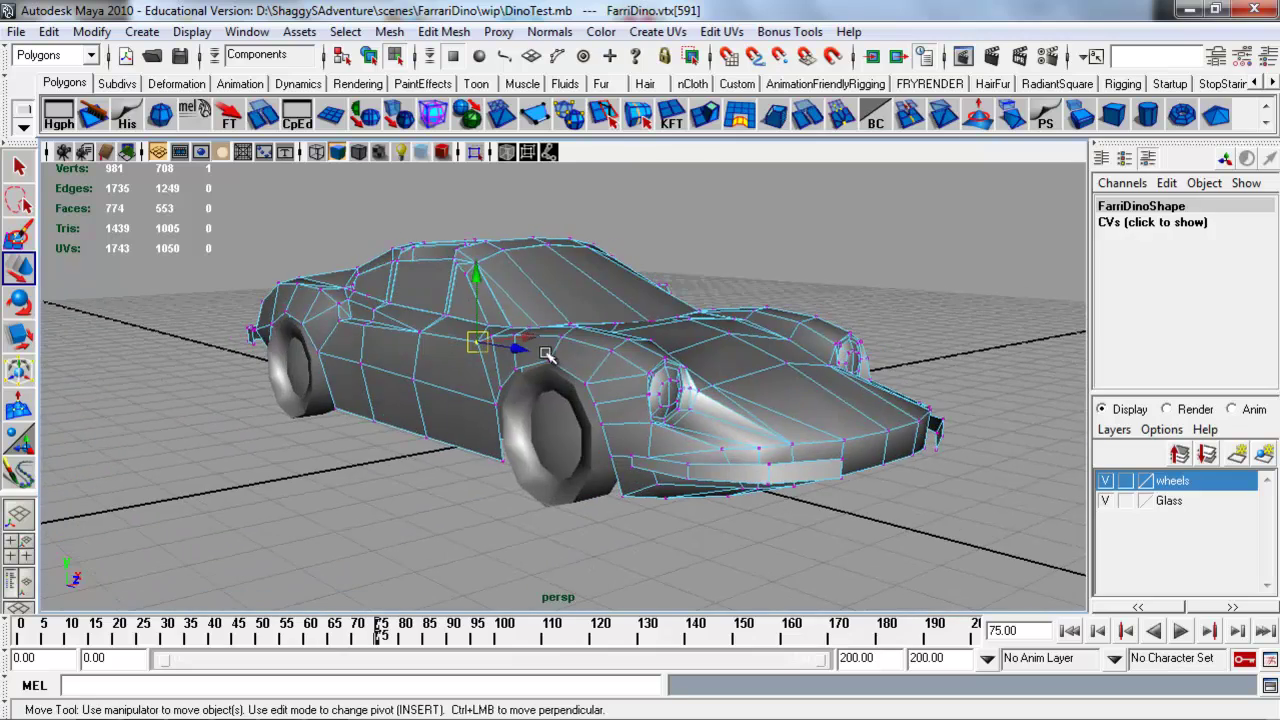
pyautogui.keyDown('alt'); pyautogui.moveTo(541, 461); pyautogui.dragTo(703, 517); pyautogui.keyUp('alt')
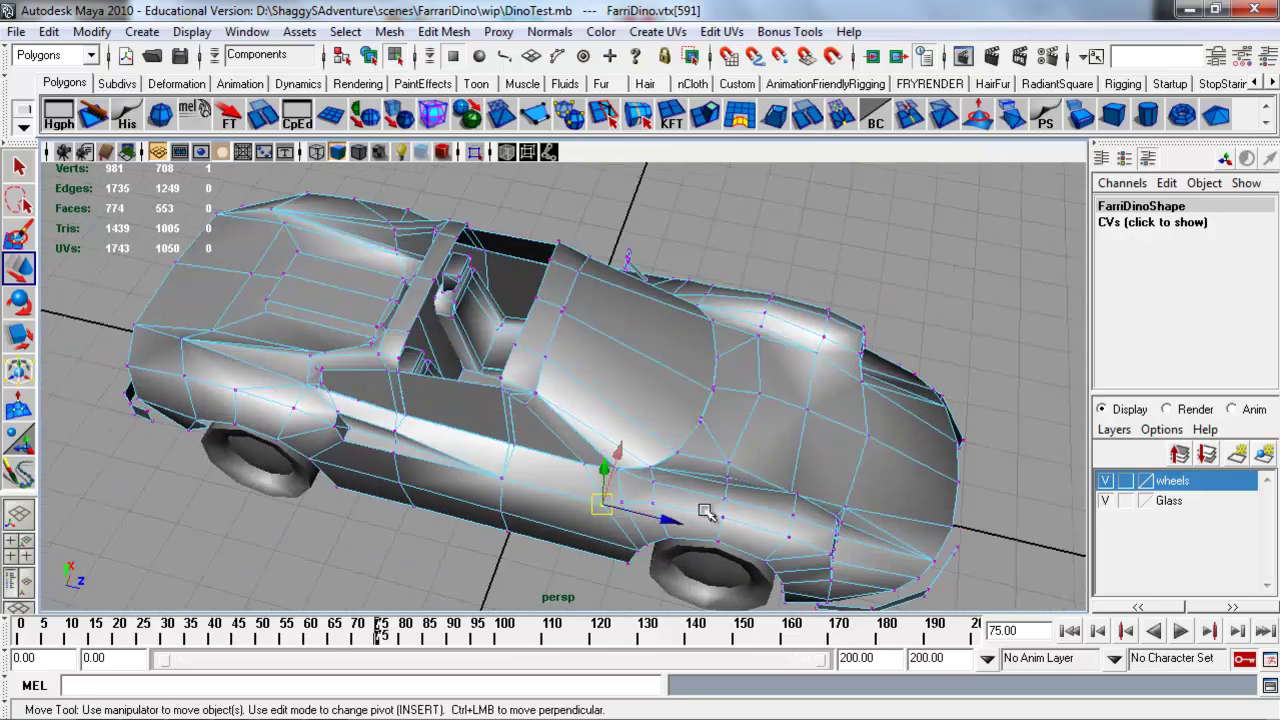
pyautogui.keyDown('alt'); pyautogui.moveTo(493, 403); pyautogui.dragTo(532, 410); pyautogui.keyUp('alt')
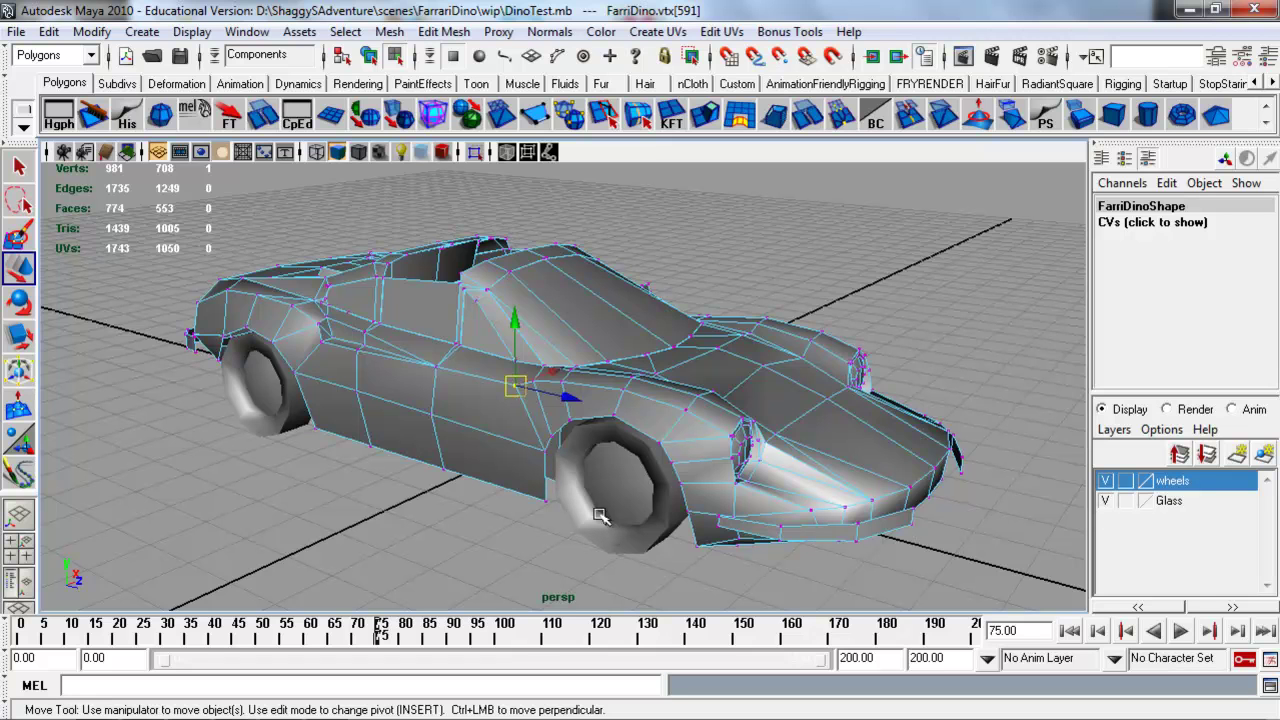
# Try to save the scene in the scenes folder as dinotest.ma with the mayaAscii file type, and dismiss the resulting dialog
pyautogui.click(17, 31)
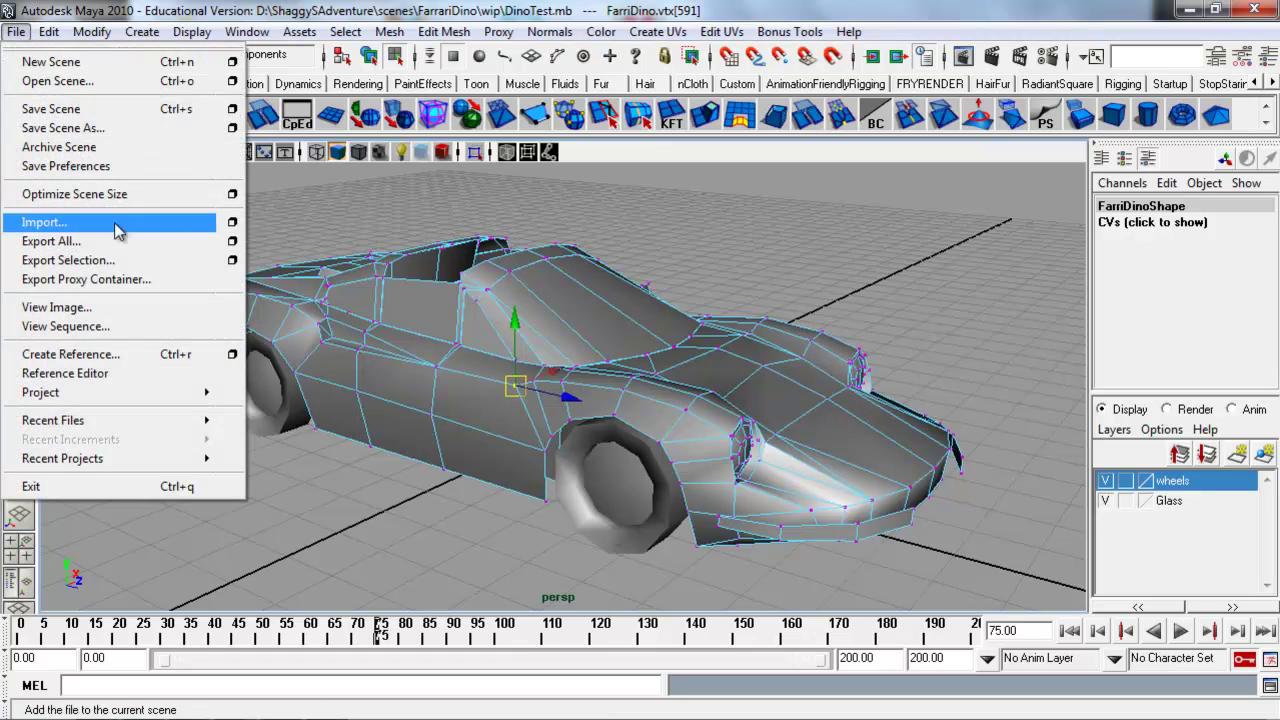
pyautogui.click(152, 128)
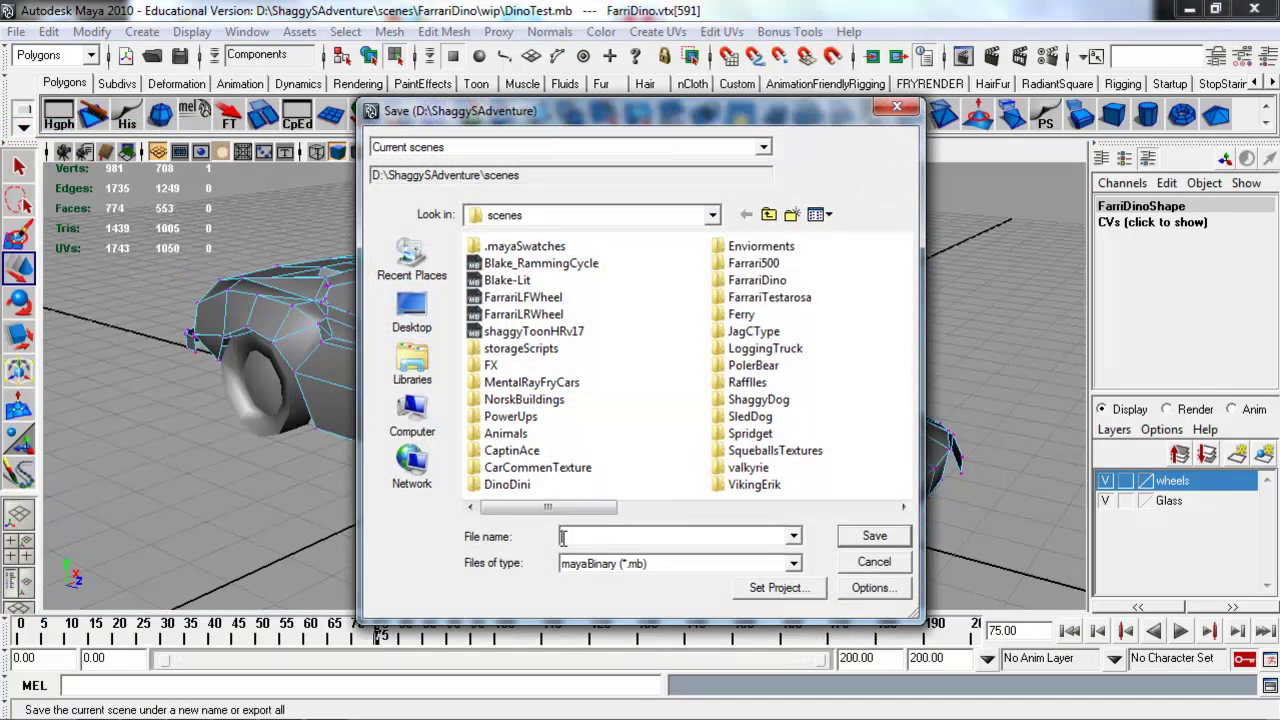
pyautogui.write('Dinotest')
pyautogui.click(620, 564)
pyautogui.click(622, 590)
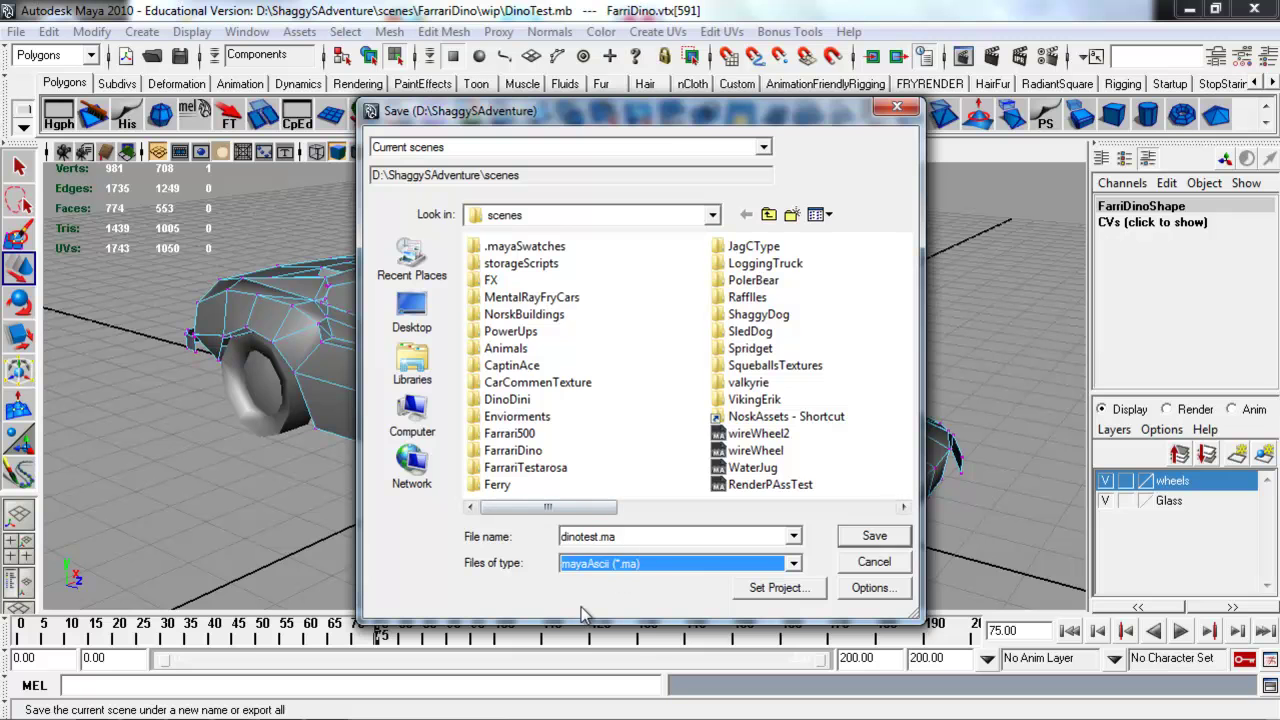
pyautogui.click(864, 540)
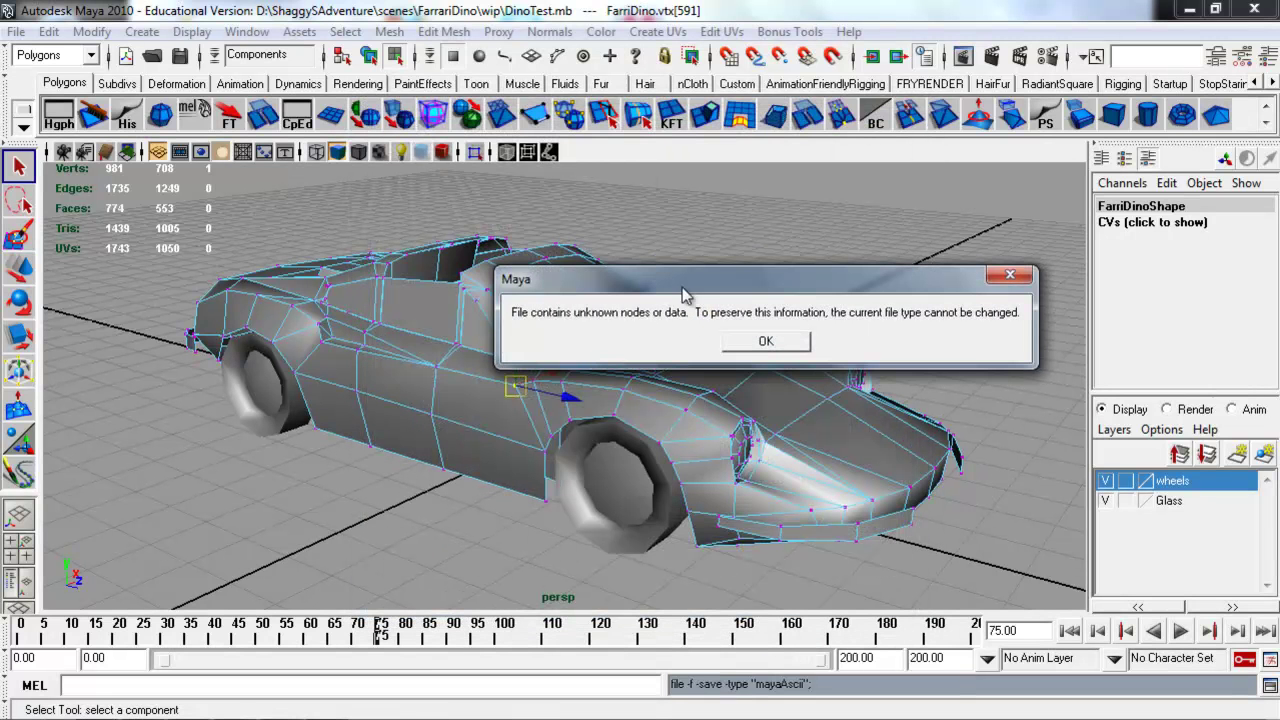
pyautogui.click(762, 343)
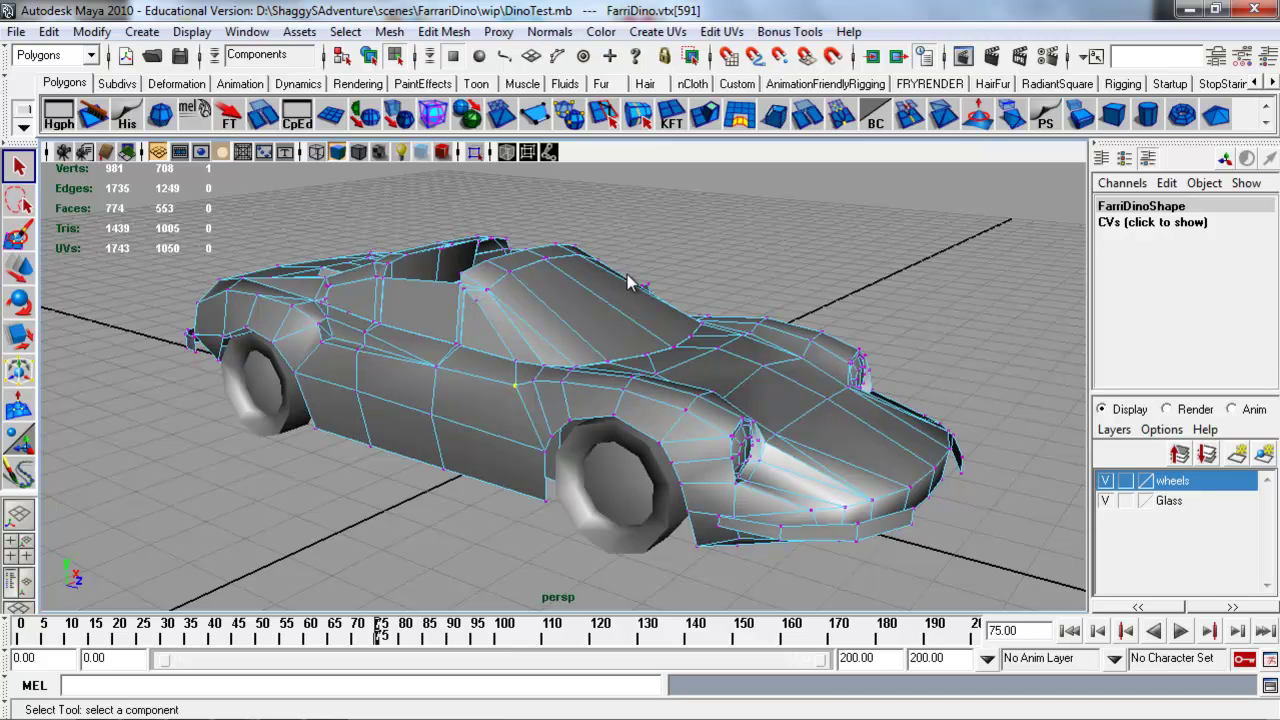
pyautogui.moveTo(730, 712)
pyautogui.moveTo(1003, 712)
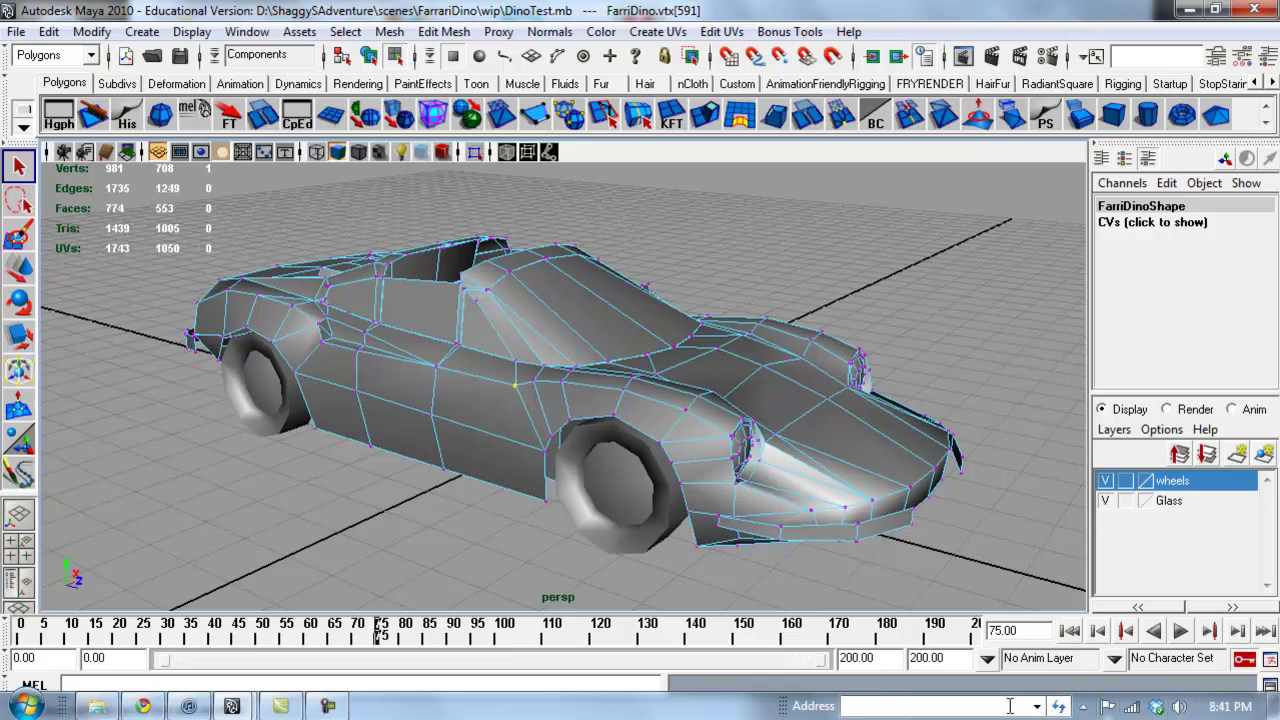
pyautogui.click(330, 706)
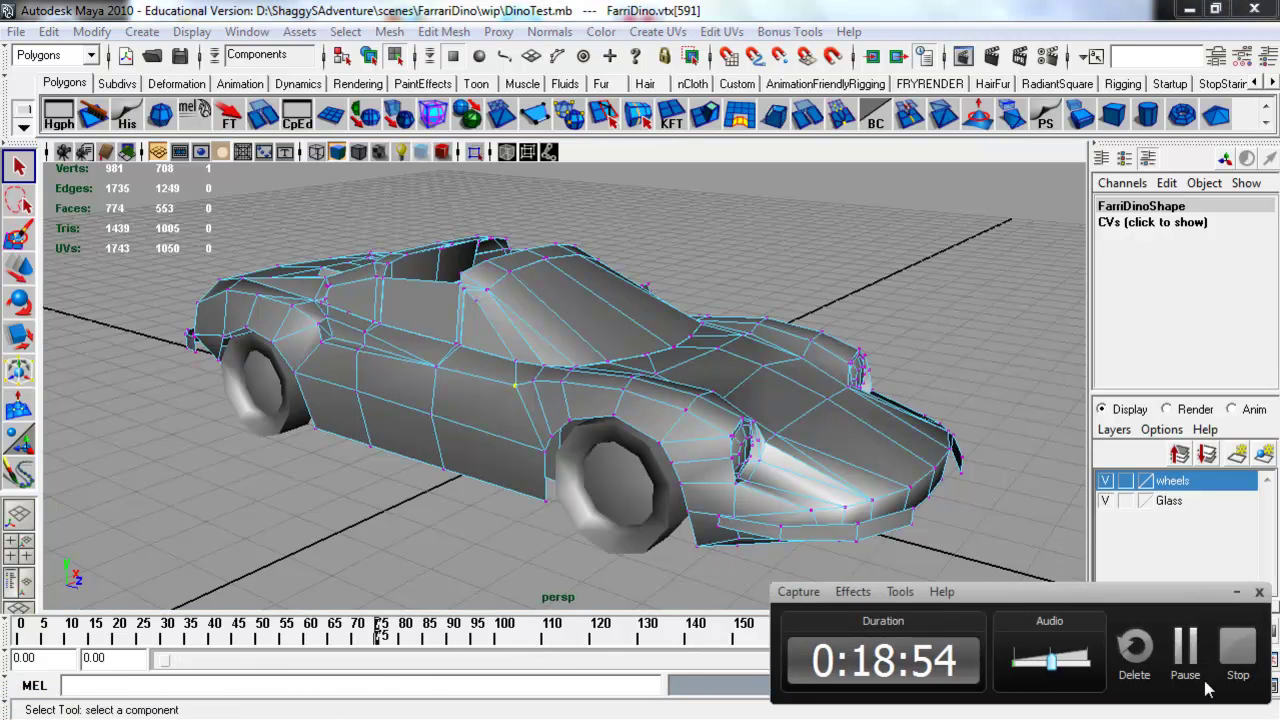